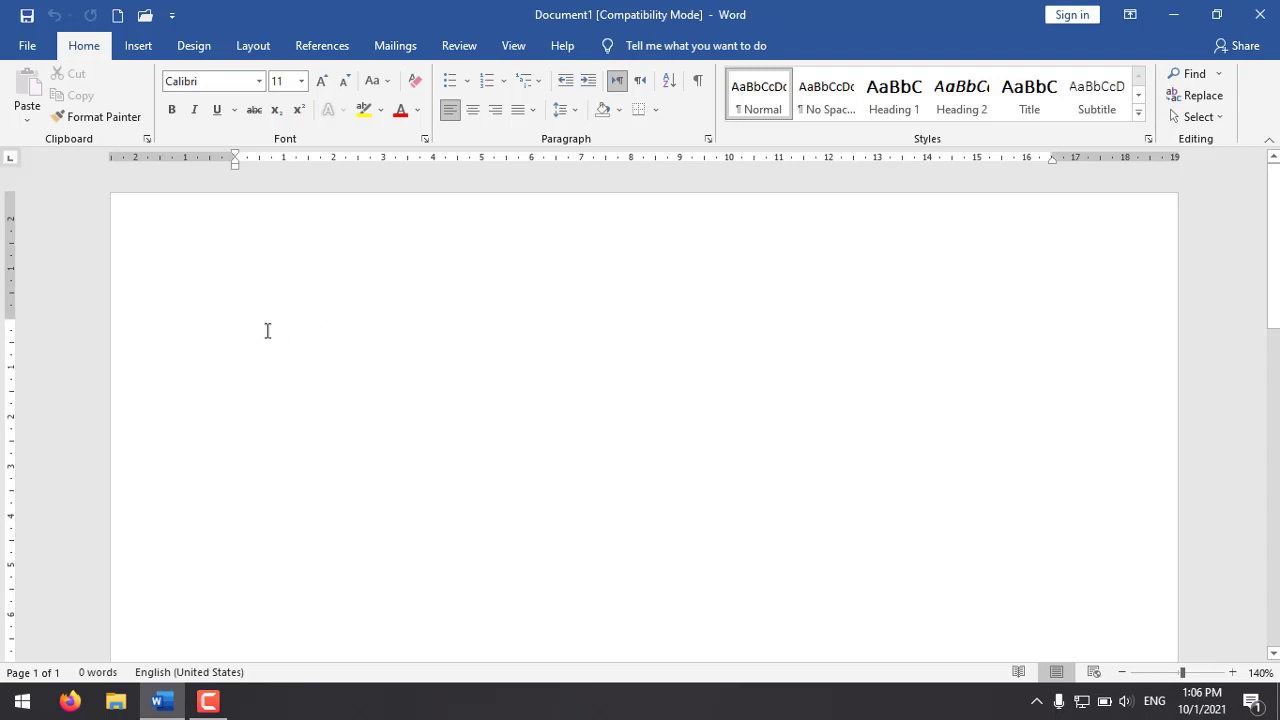
Step: Write the terms "Kolom", "Baris" and "Box" on three separate lines of the blank document
text(Kolom)
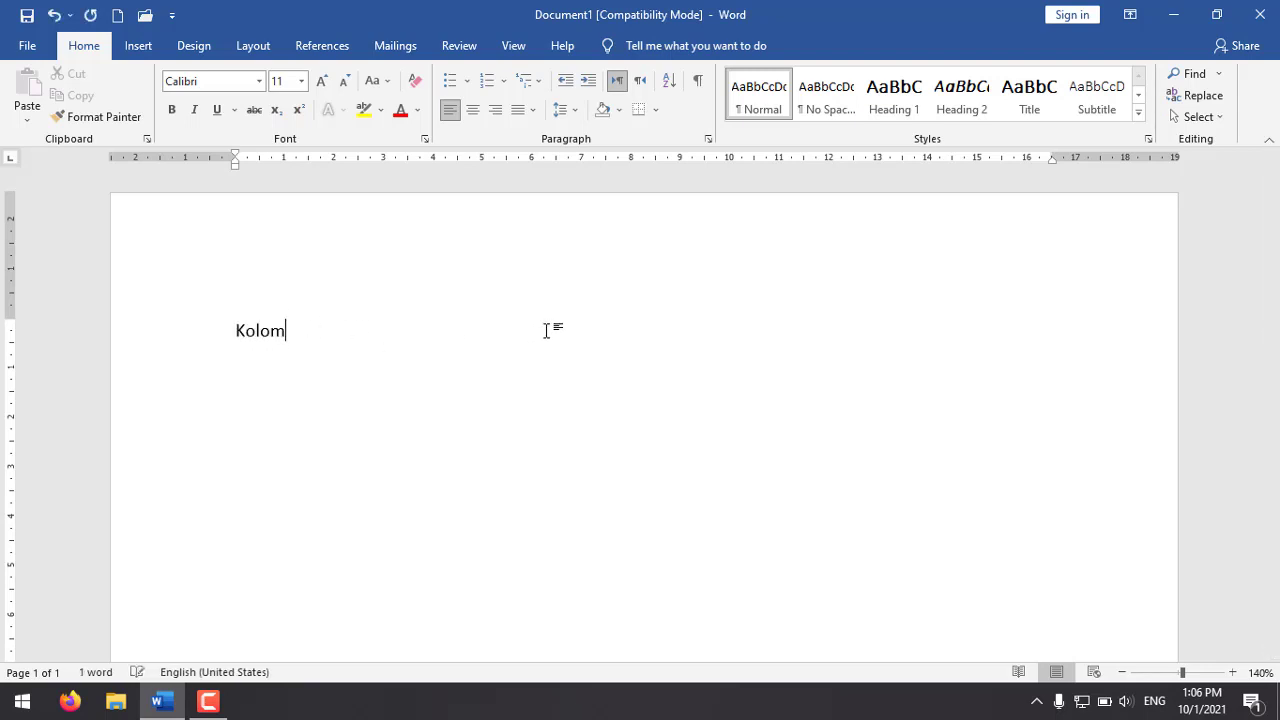
key(Return)
text(Baris)
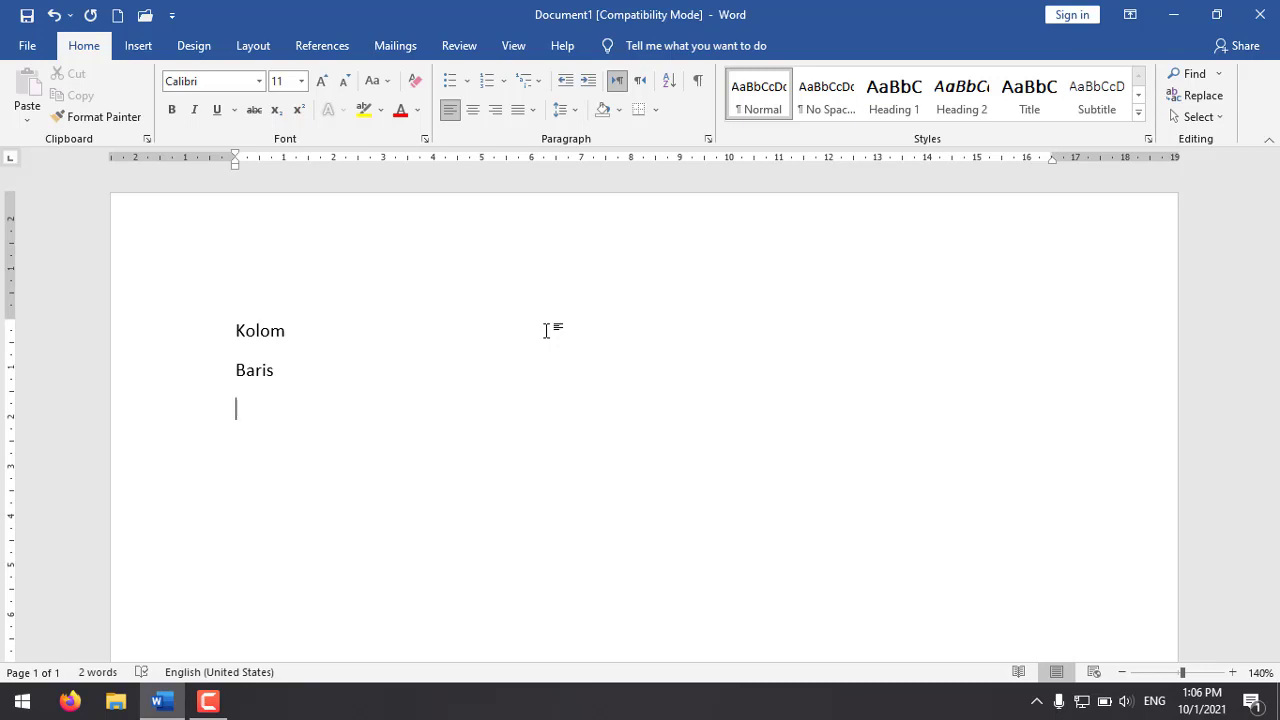
text(Box)
Step: Complete the three lines as "Kolom = column", "Baris = row" and "Box = box"
click(417, 326)
text(= column Baris	= row Box)
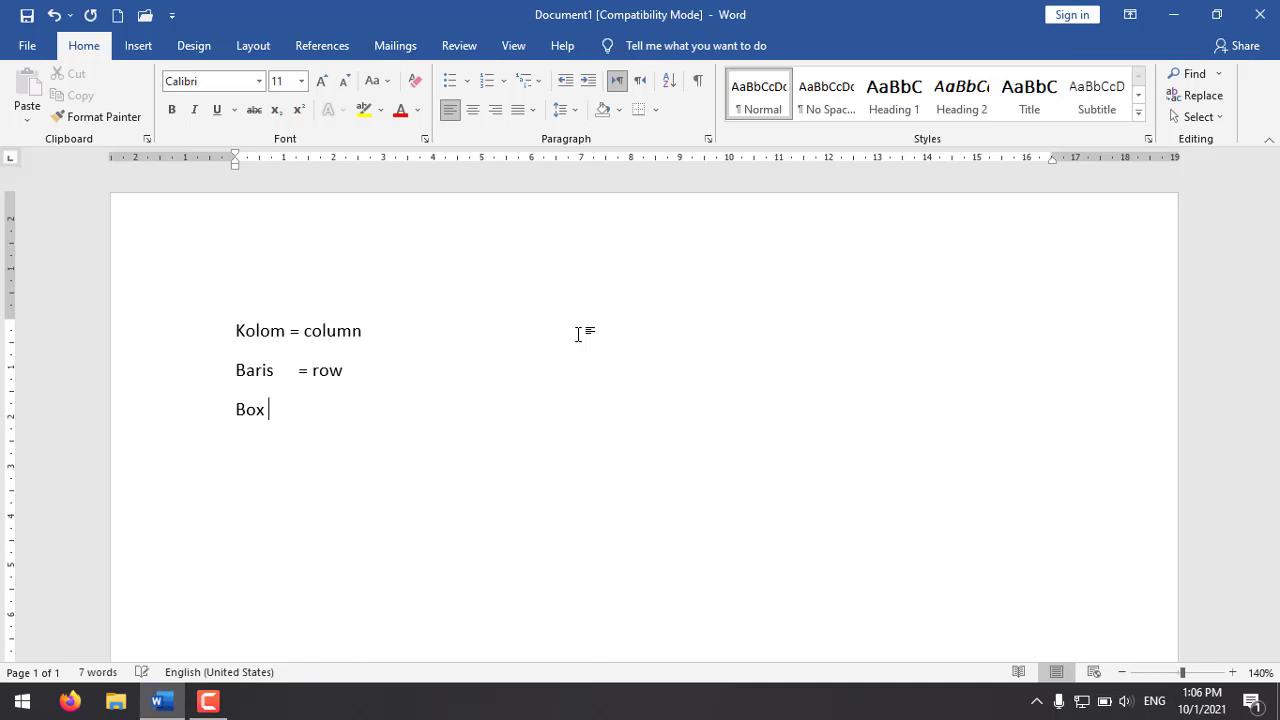
text( = box)
click(377, 365)
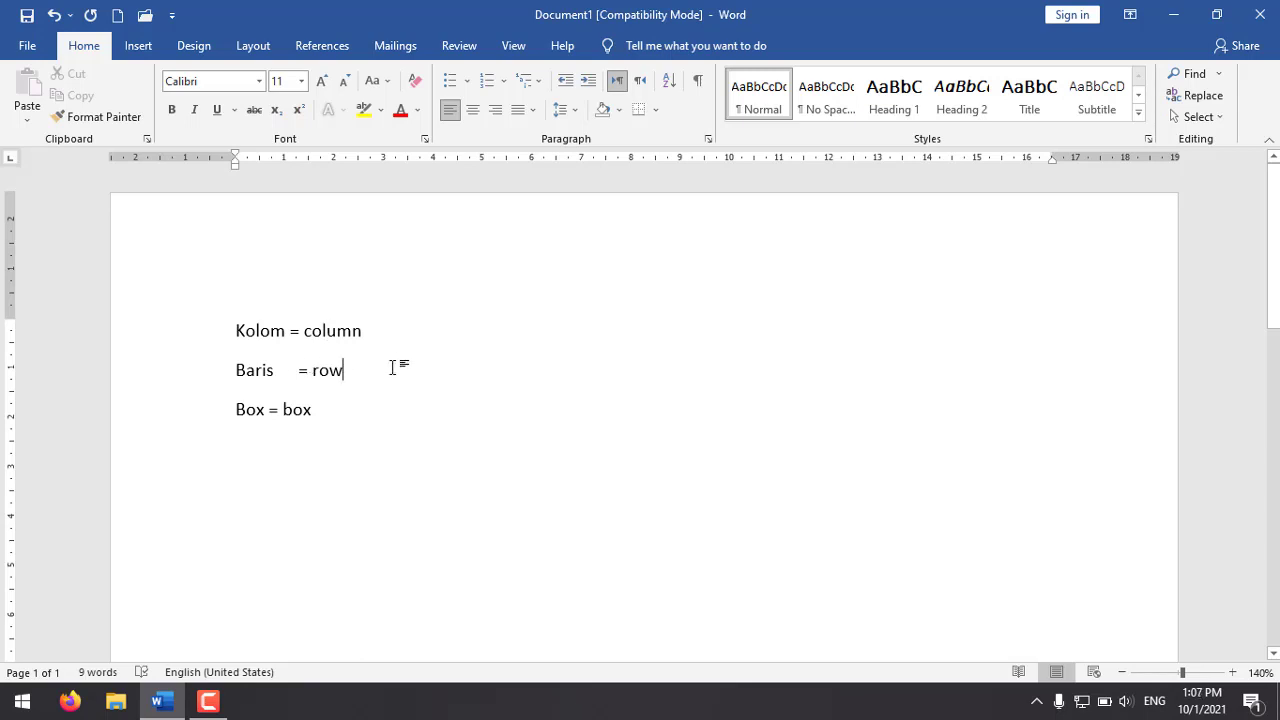
Step: Delete all three lines of text from the document
click(331, 405)
drag(204, 343, 444, 423)
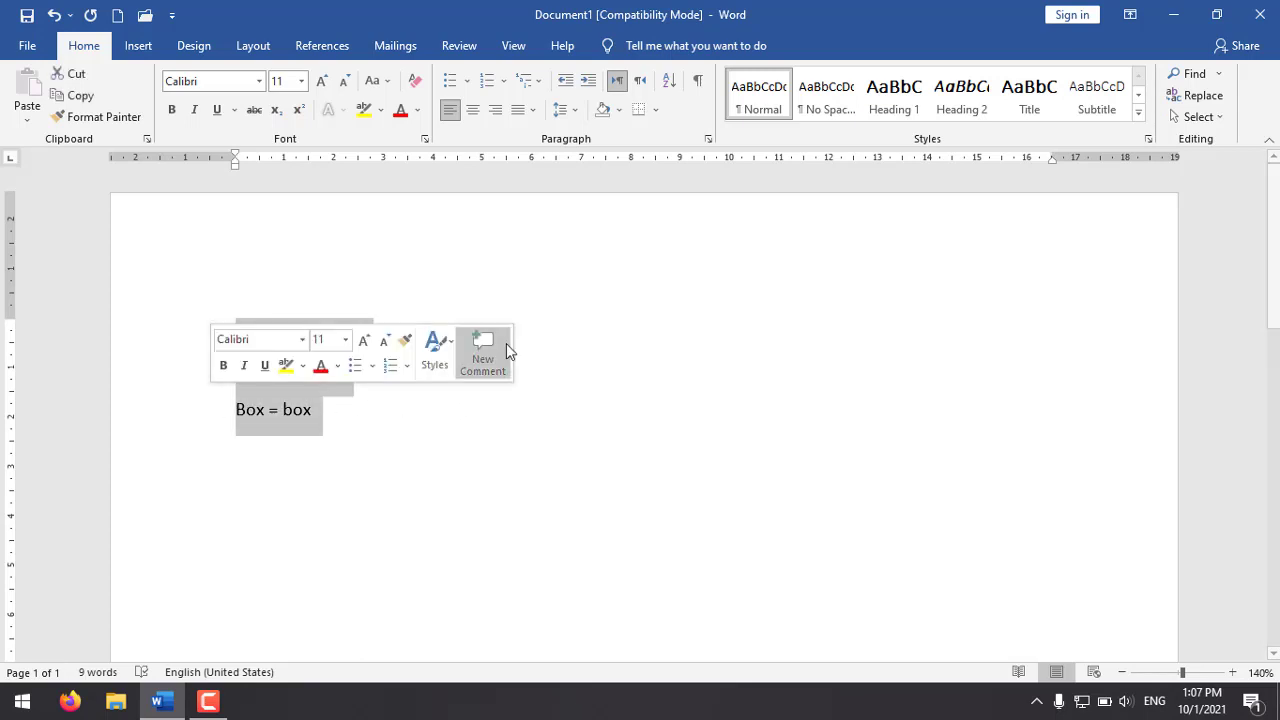
key(Delete)
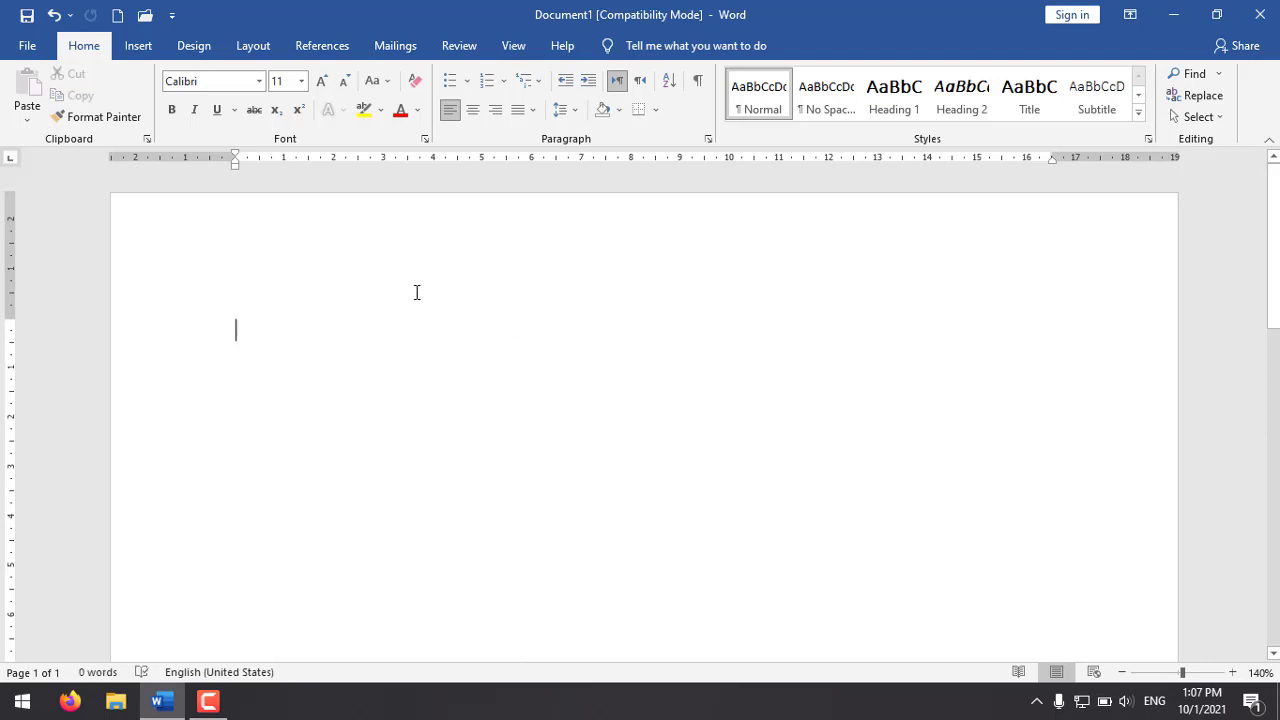
Step: Insert a table with four columns and five rows at the start of the empty page
click(140, 46)
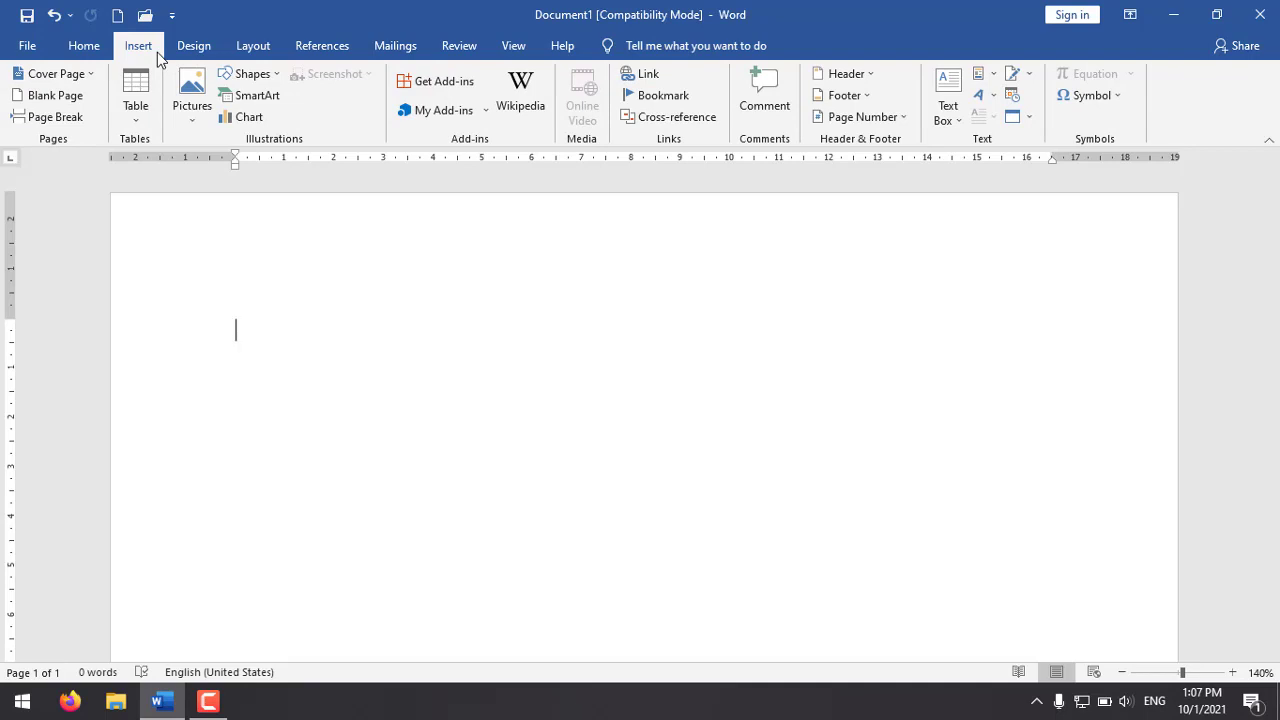
click(136, 119)
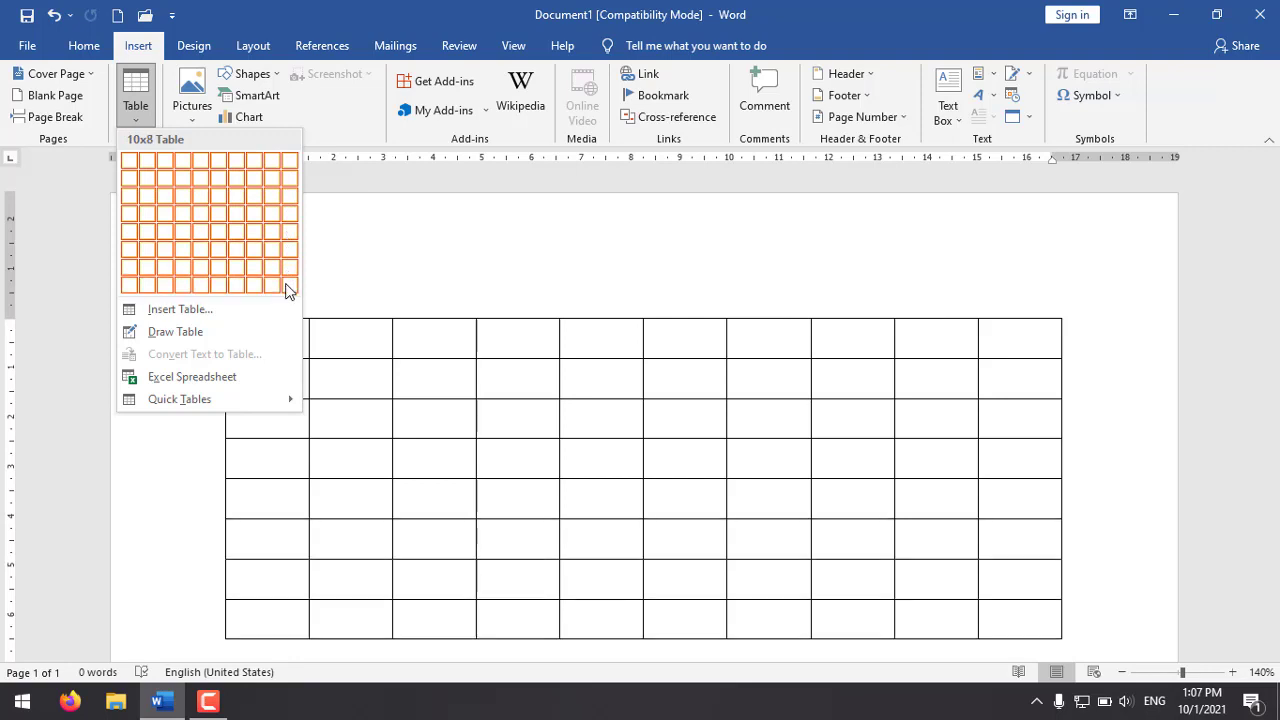
click(189, 237)
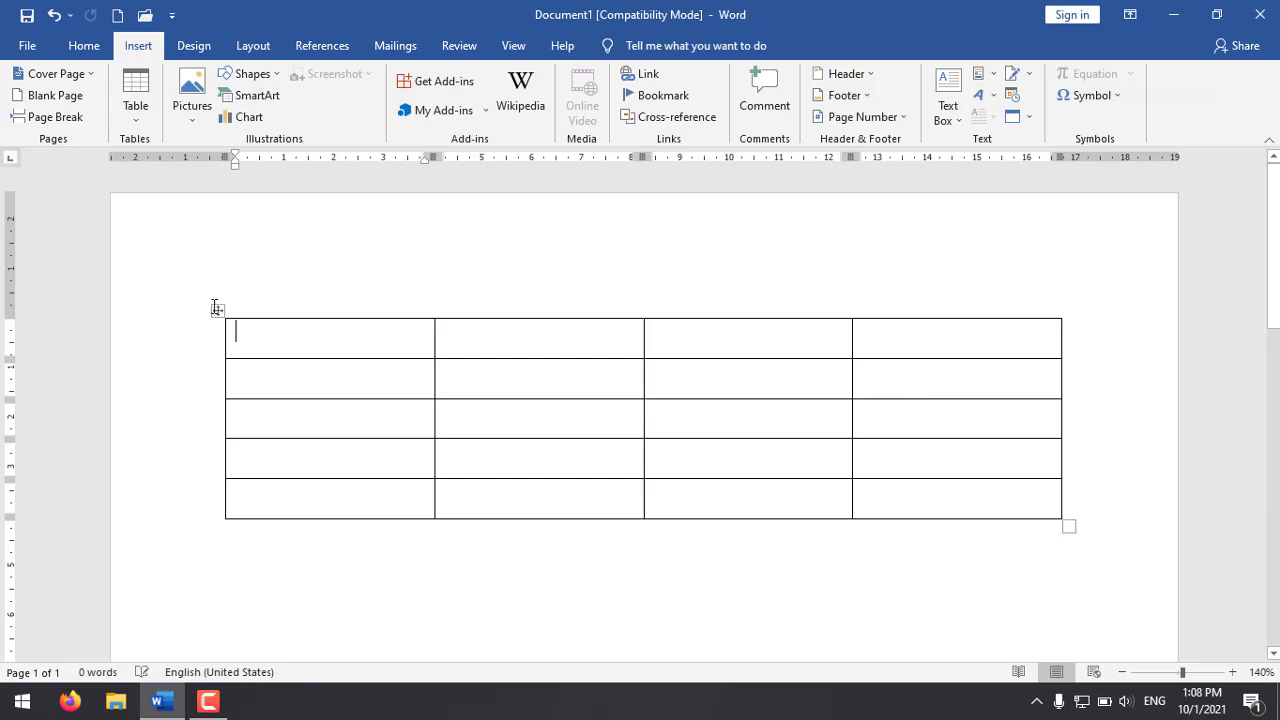
Step: Delete the entire four-column table from the page
click(218, 310)
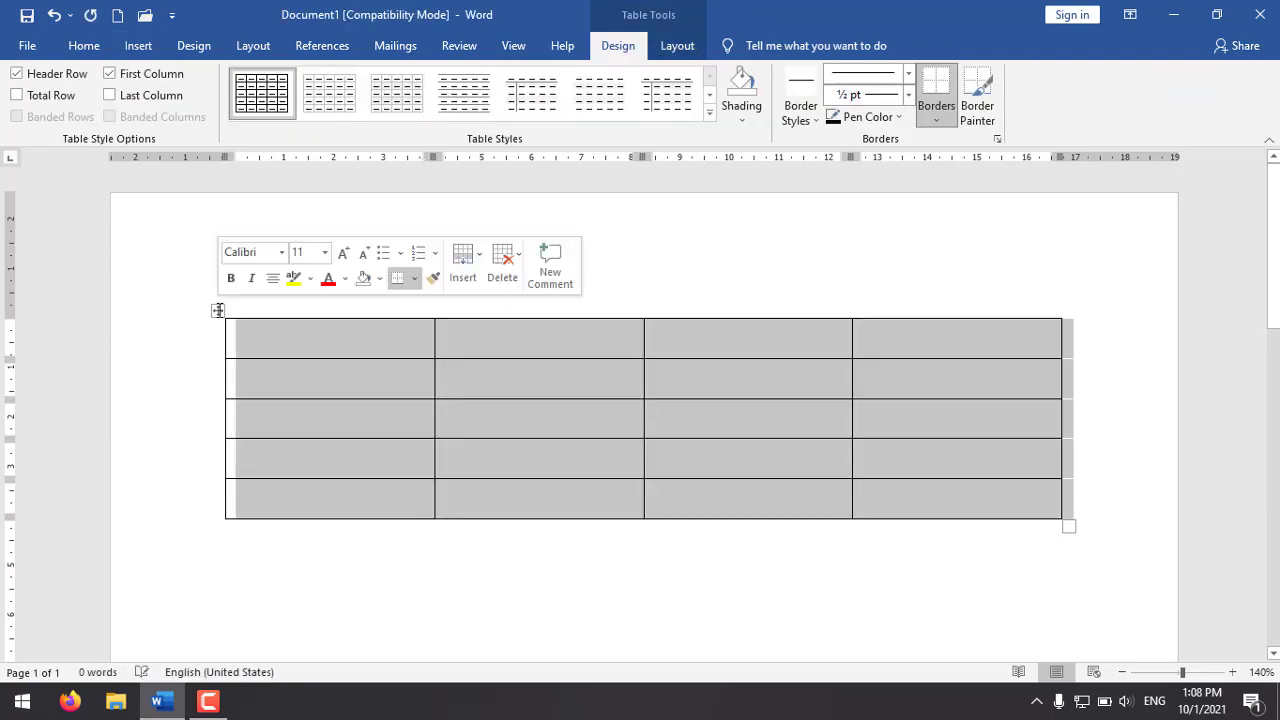
right_click(218, 311)
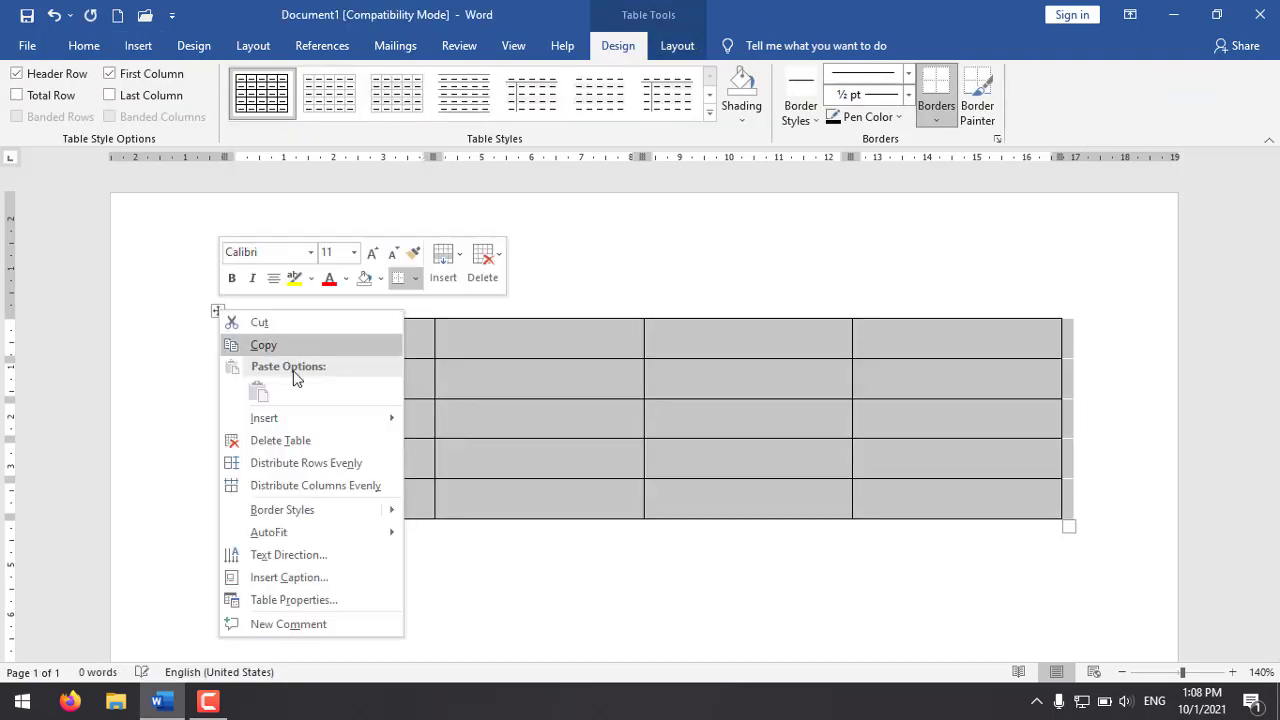
click(240, 443)
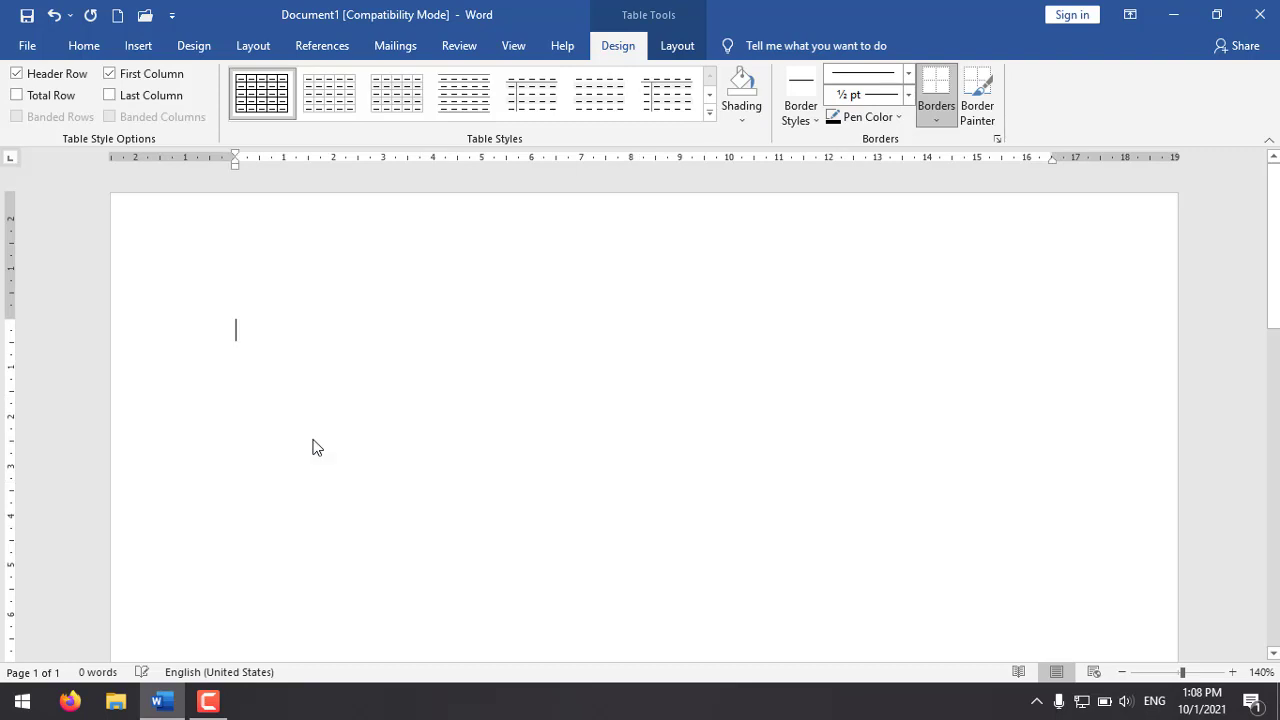
Step: Insert a table with 11 columns and 20 rows by entering the table size numerically, keeping the fixed automatic column width
click(136, 46)
click(143, 121)
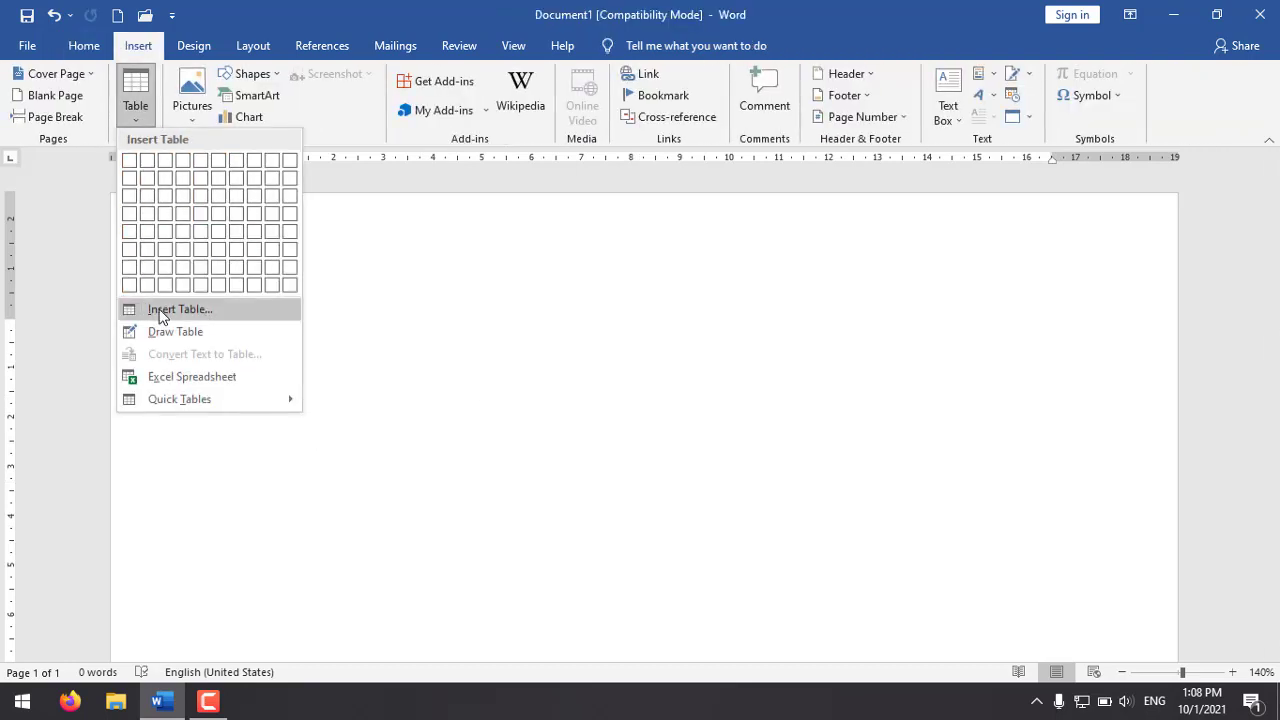
click(200, 314)
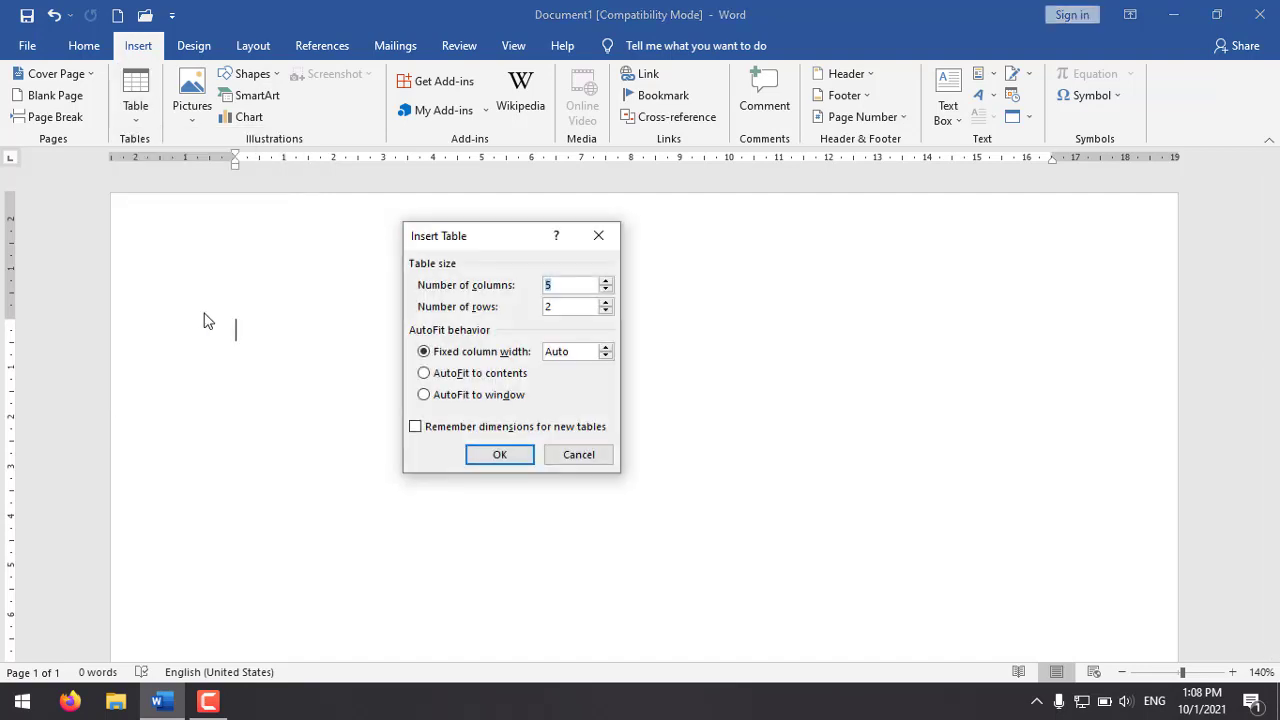
drag(451, 237, 408, 217)
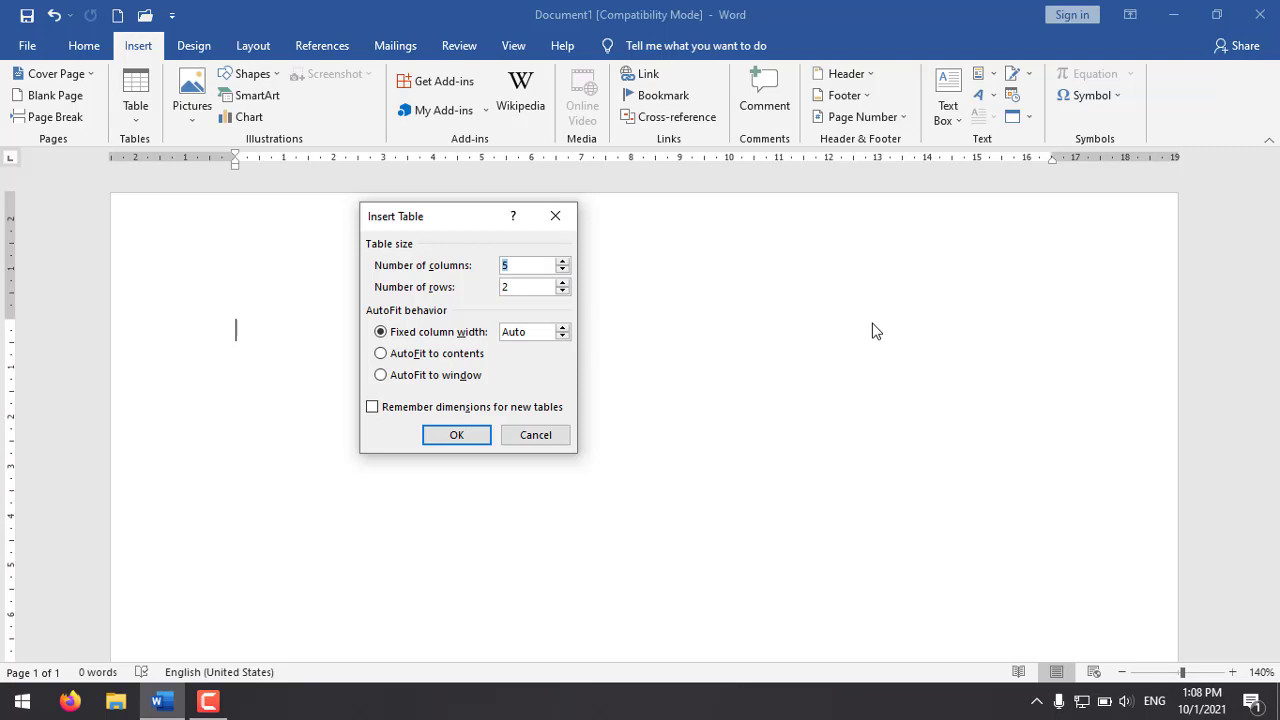
text(11)
key(Tab)
key(Down)
text(20)
click(476, 443)
Step: Look over the new table's rows and columns from its first row to the end of the page
scroll(578, 378, down, 7)
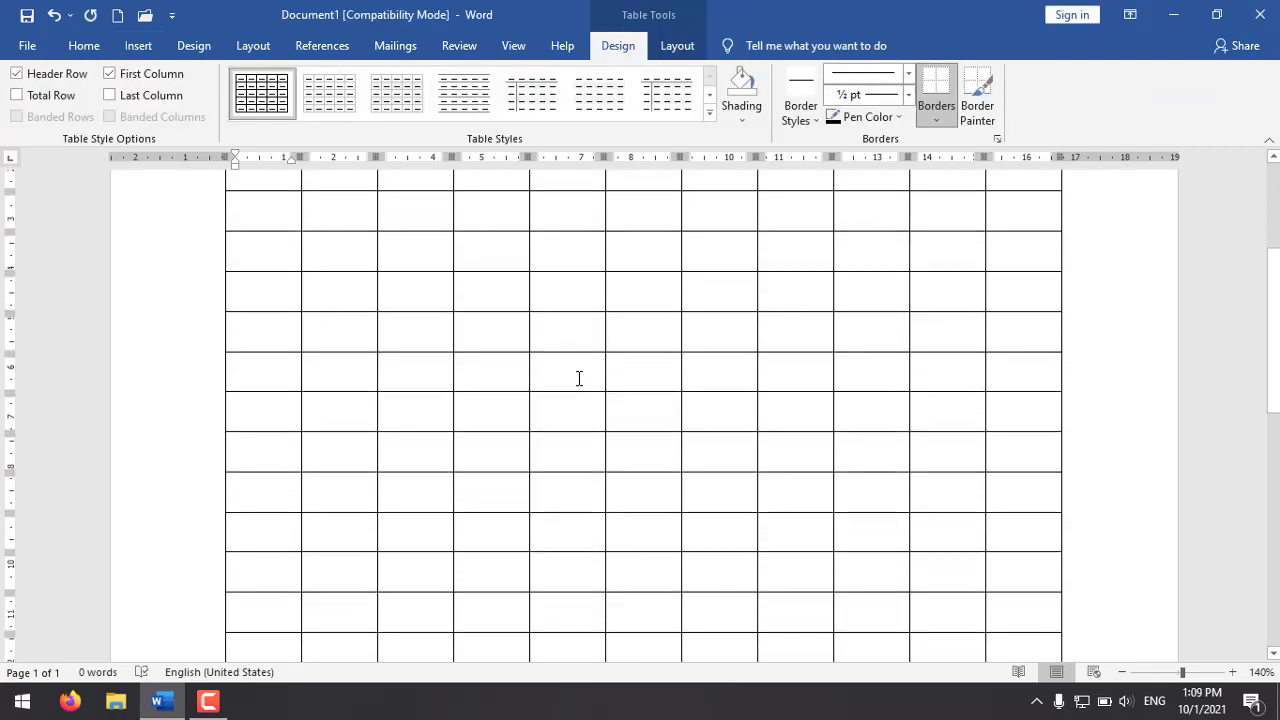
scroll(559, 369, down, 2)
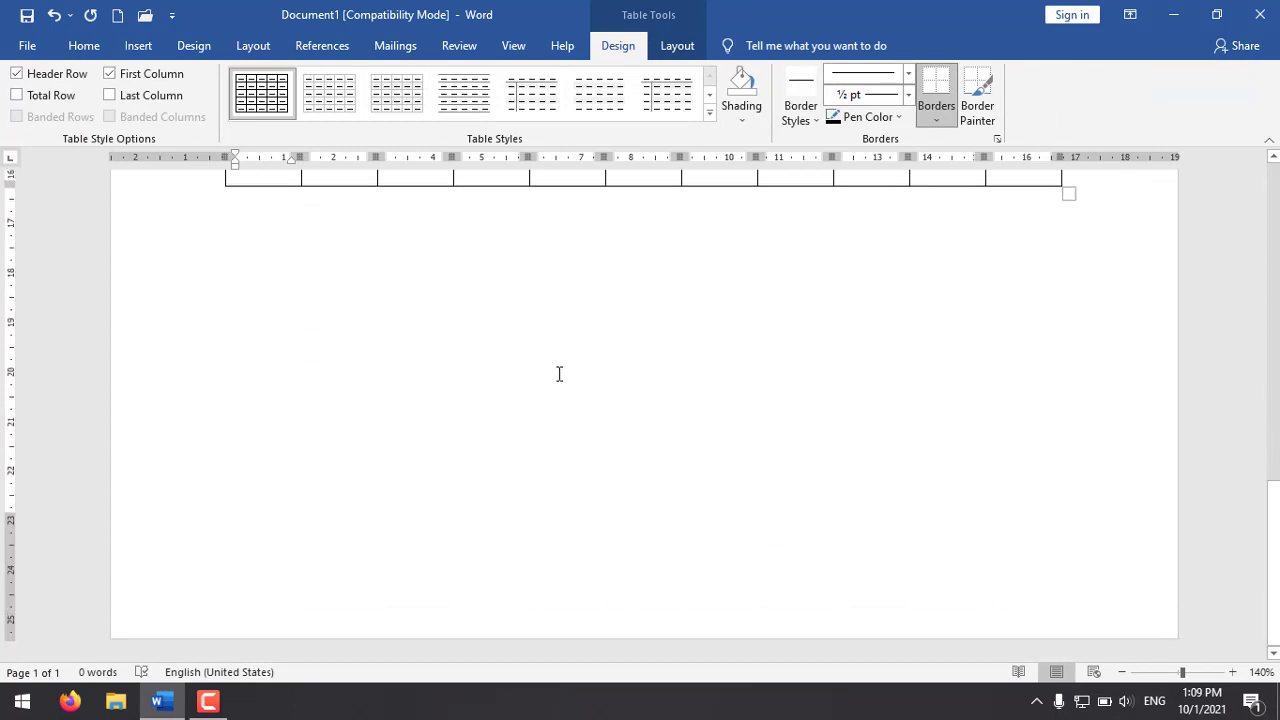
scroll(583, 337, up, 9)
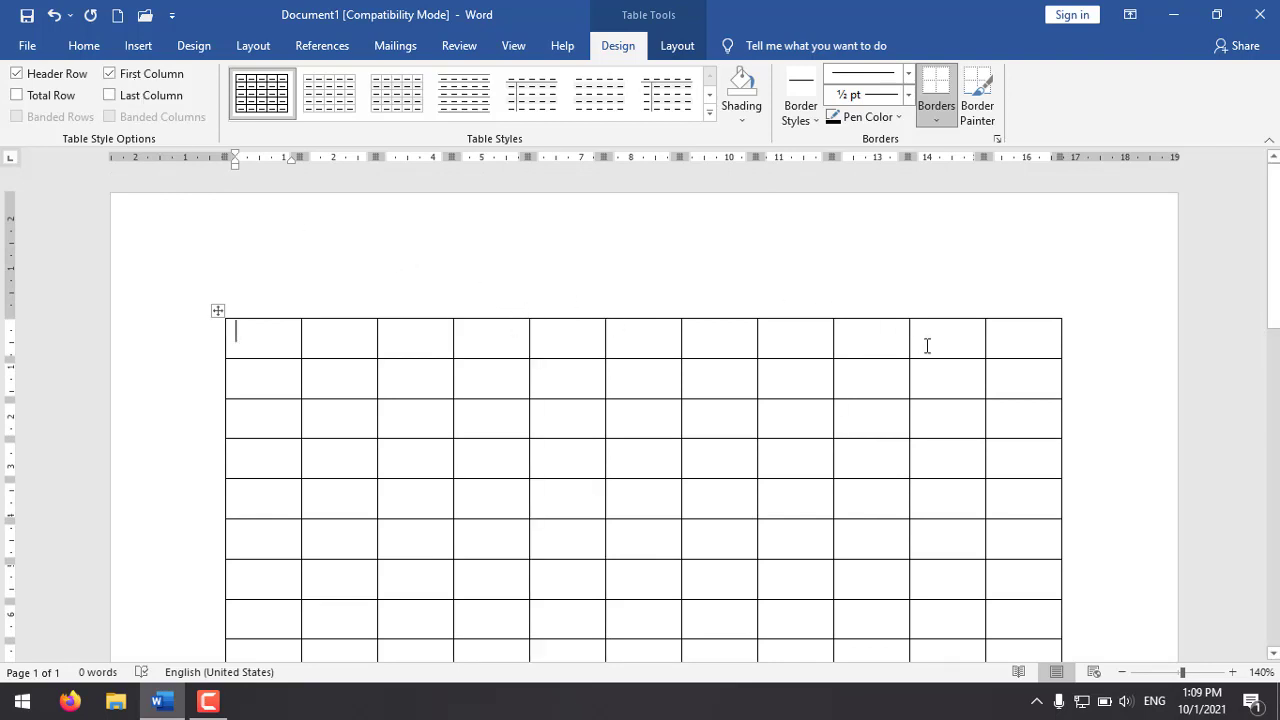
scroll(927, 346, down, 3)
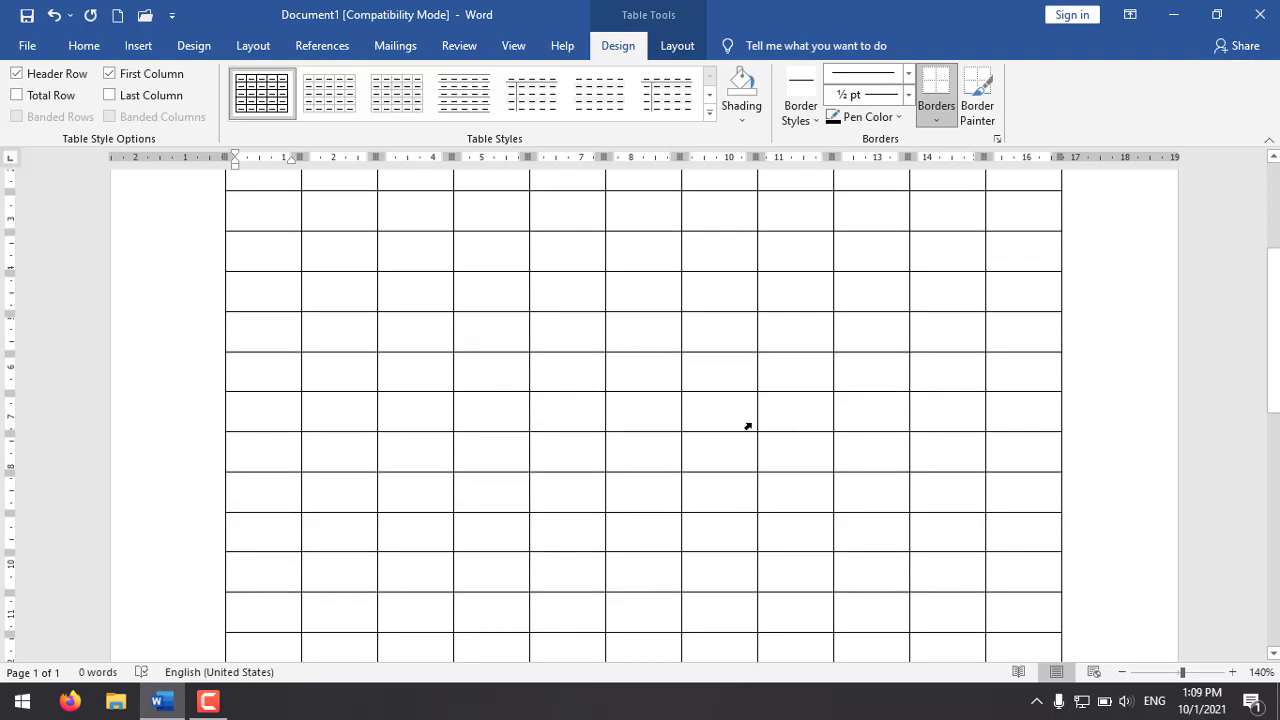
scroll(748, 427, up, 3)
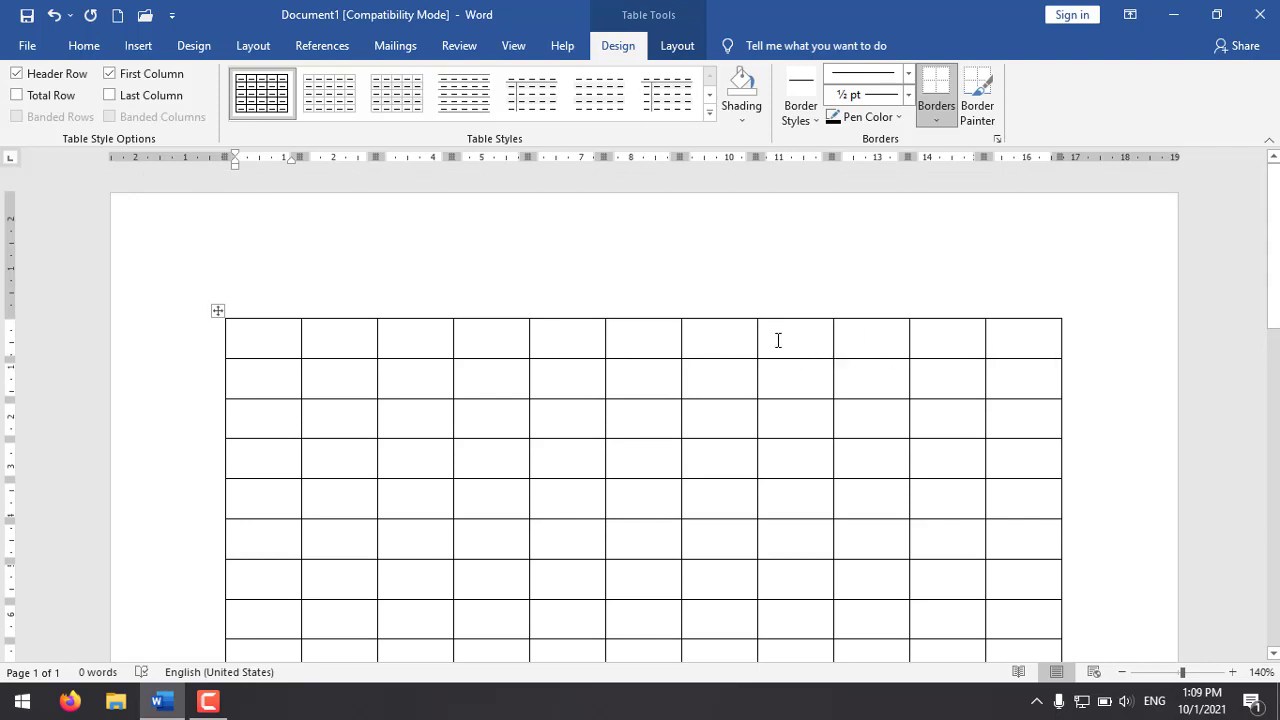
mouse_move(540, 302)
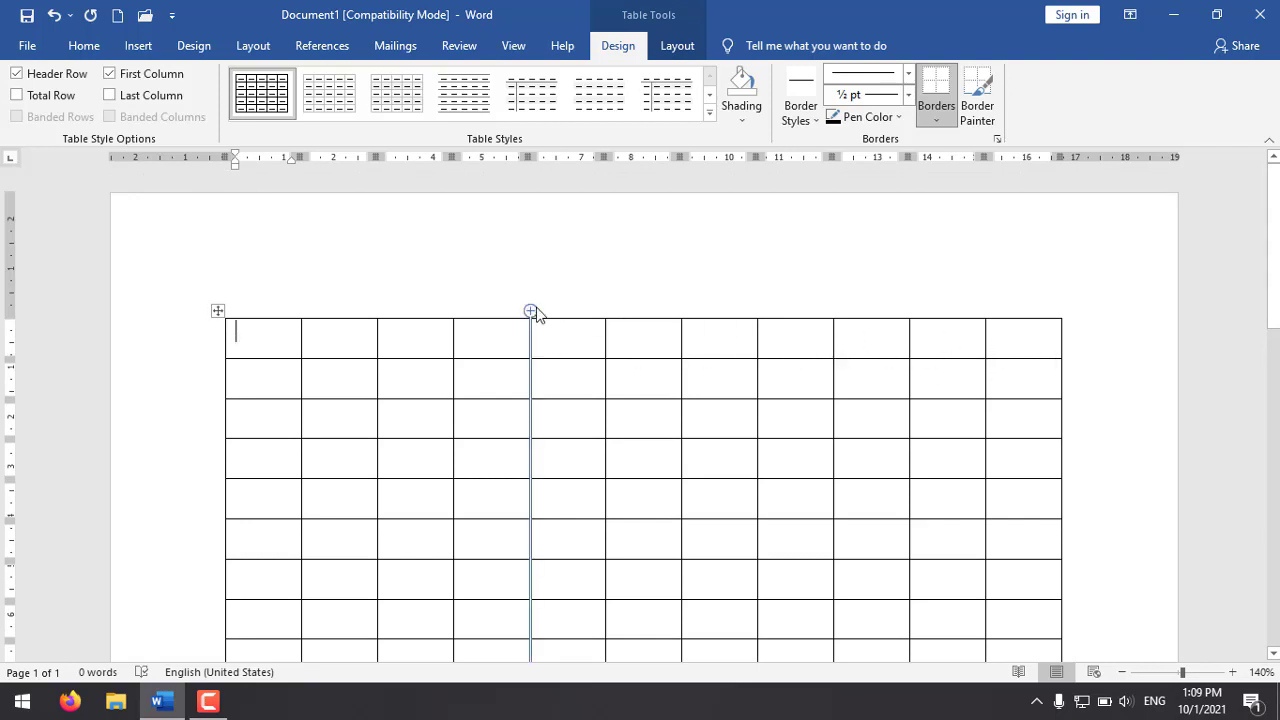
click(551, 298)
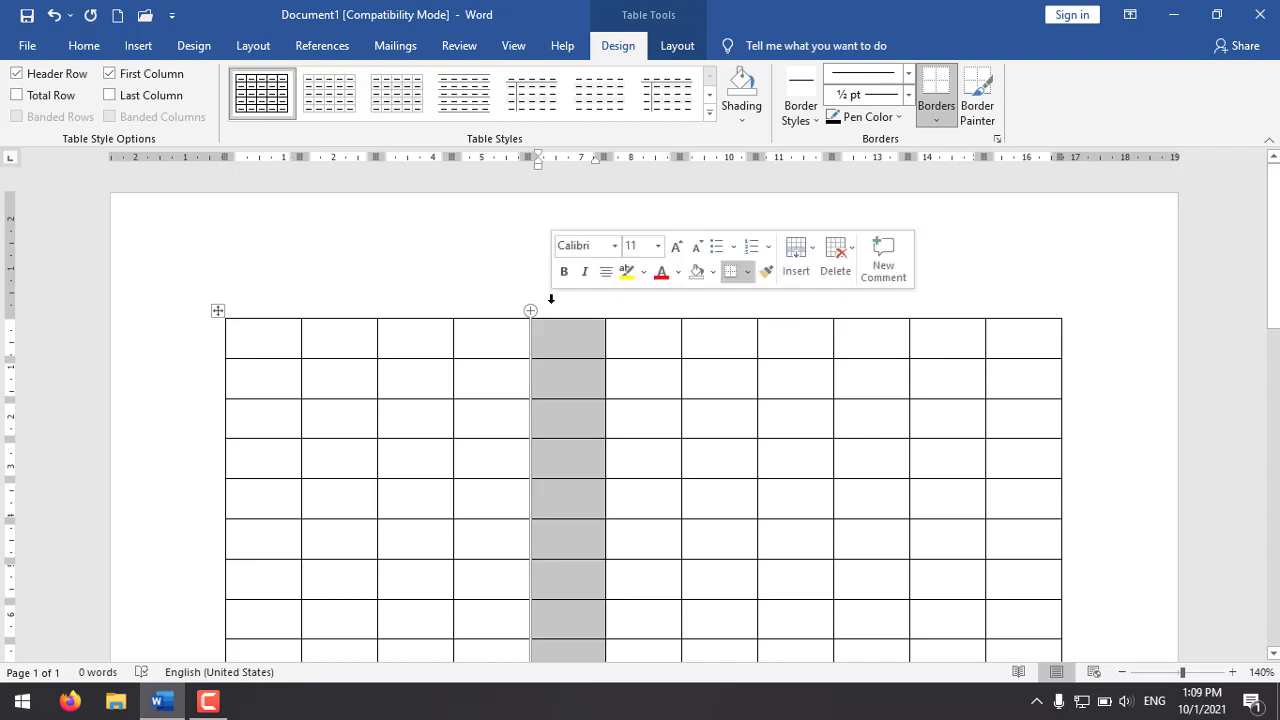
click(1008, 340)
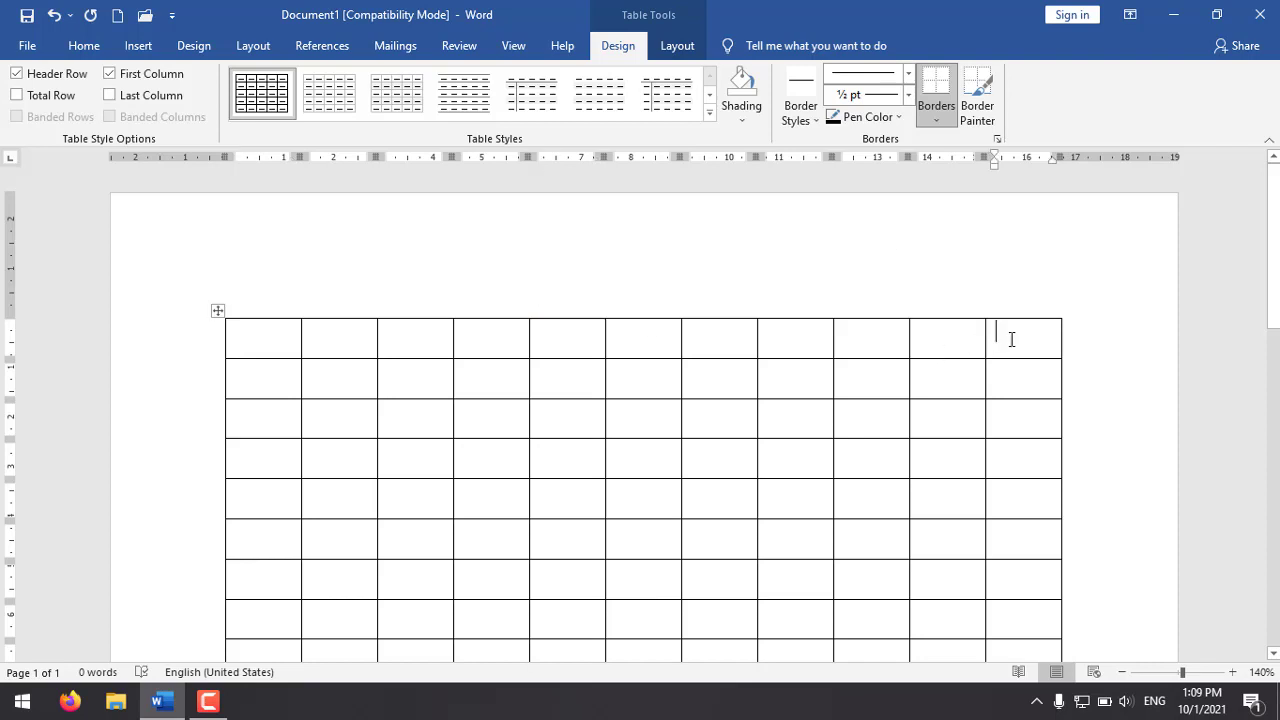
mouse_move(589, 298)
scroll(323, 477, down, 3)
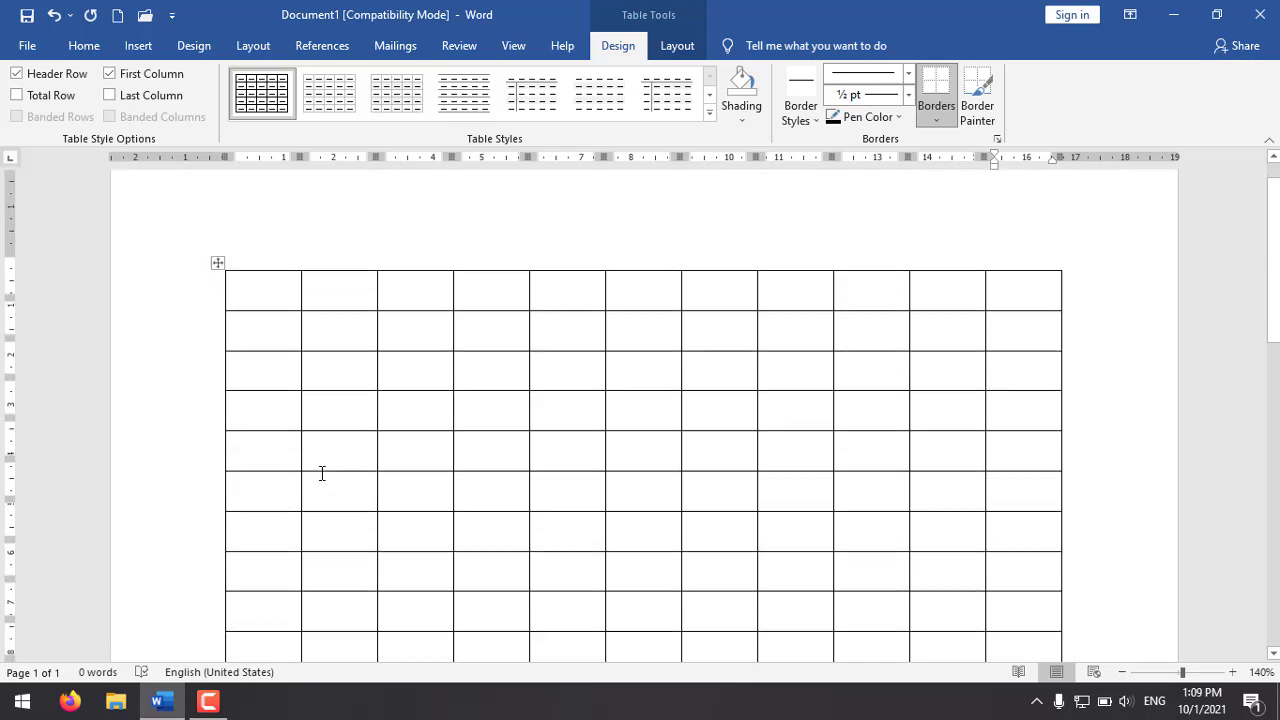
scroll(315, 515, up, 3)
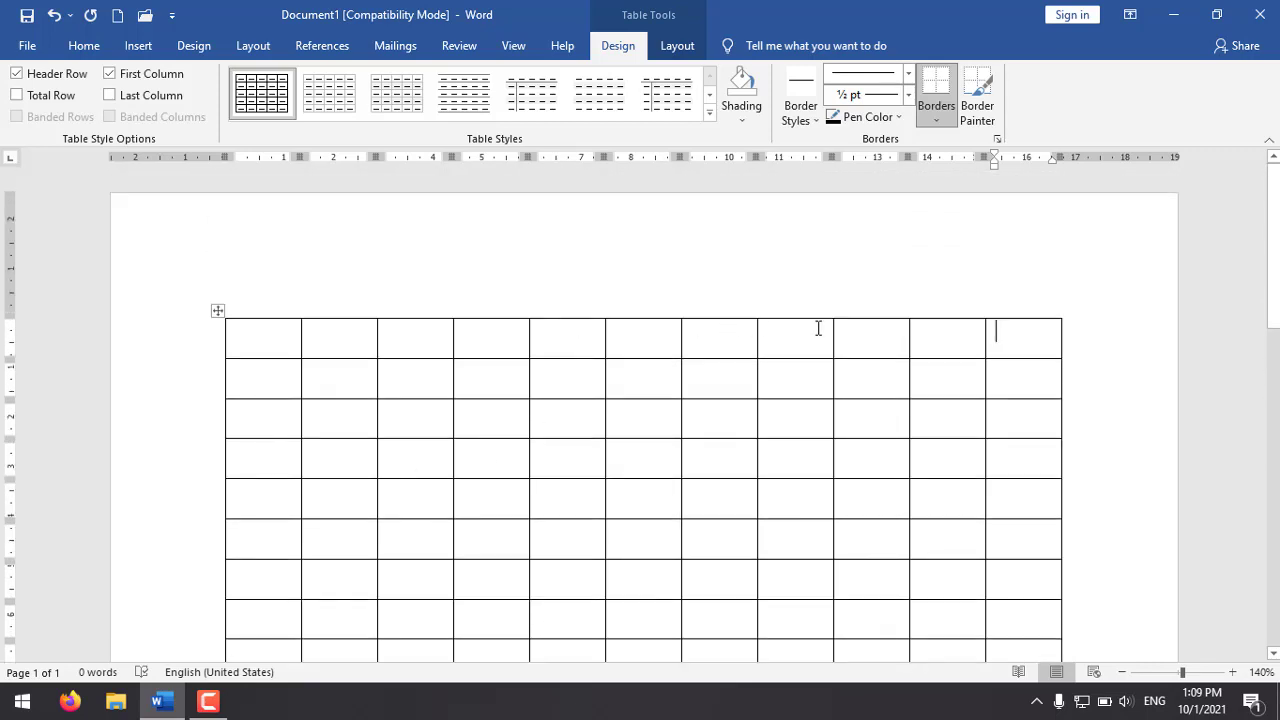
Step: Delete the fifth through eleventh columns of the table, leaving the first four
click(558, 295)
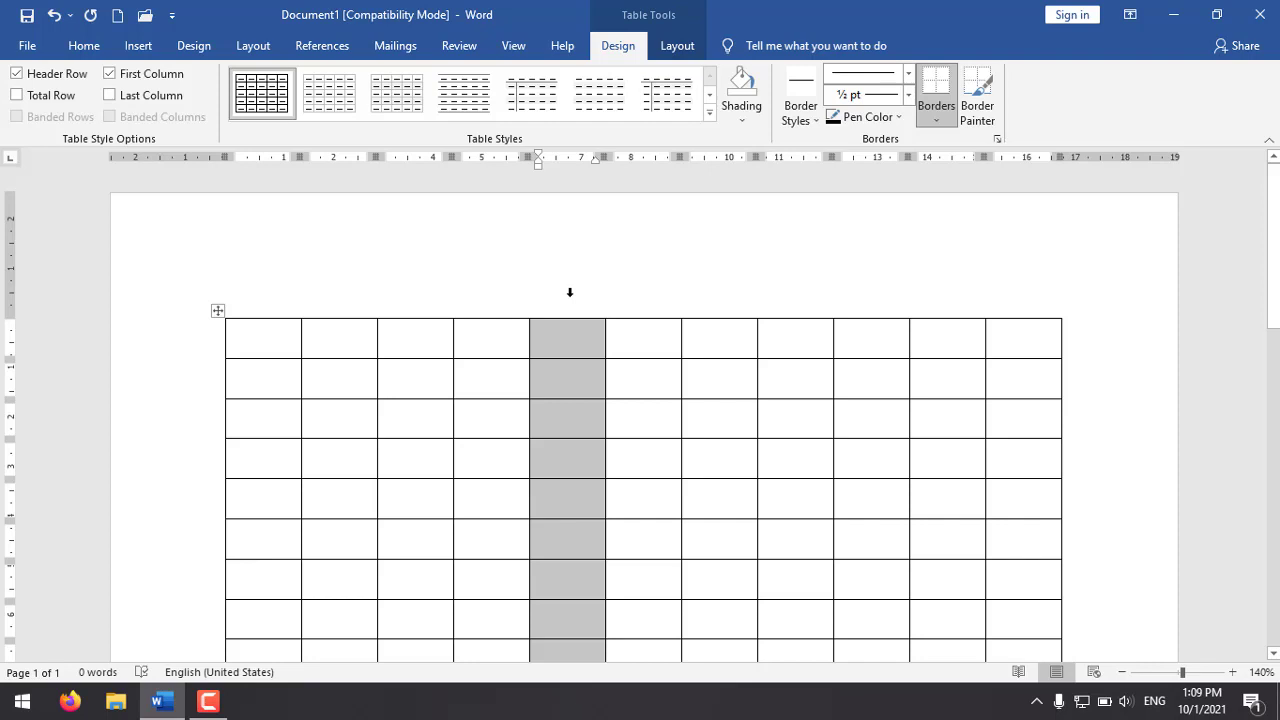
drag(570, 292, 1026, 306)
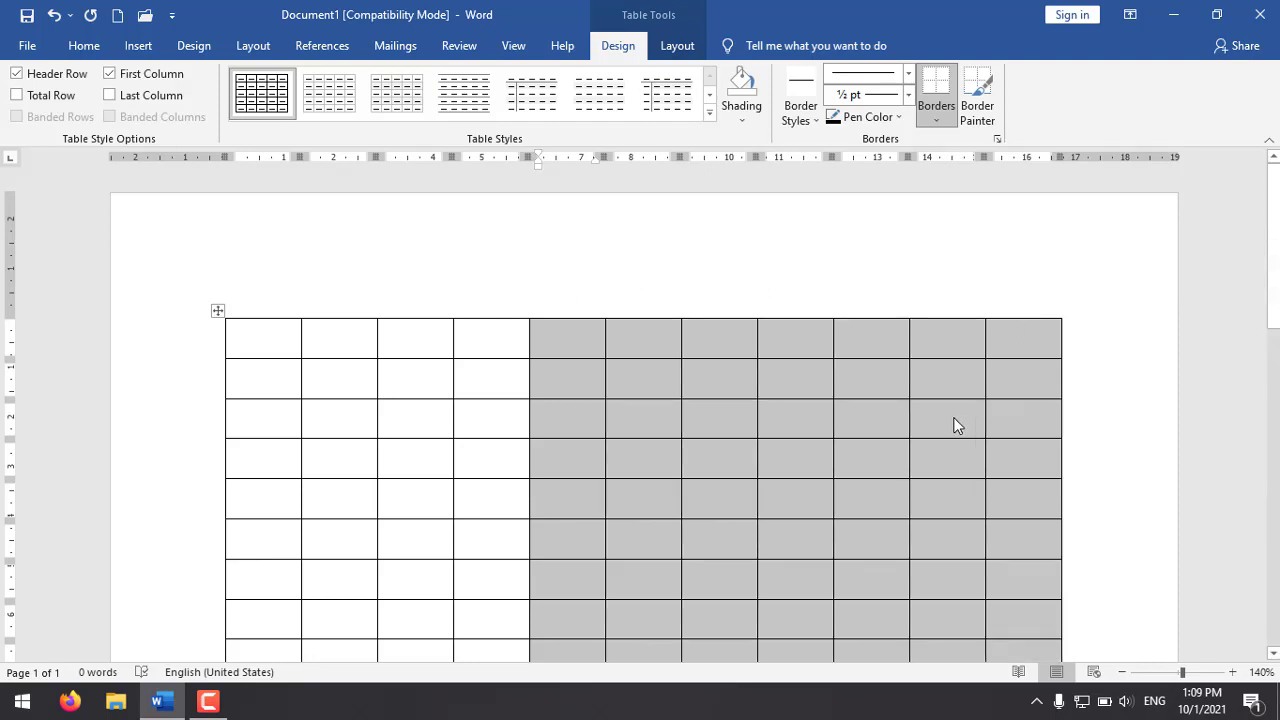
scroll(892, 352, down, 6)
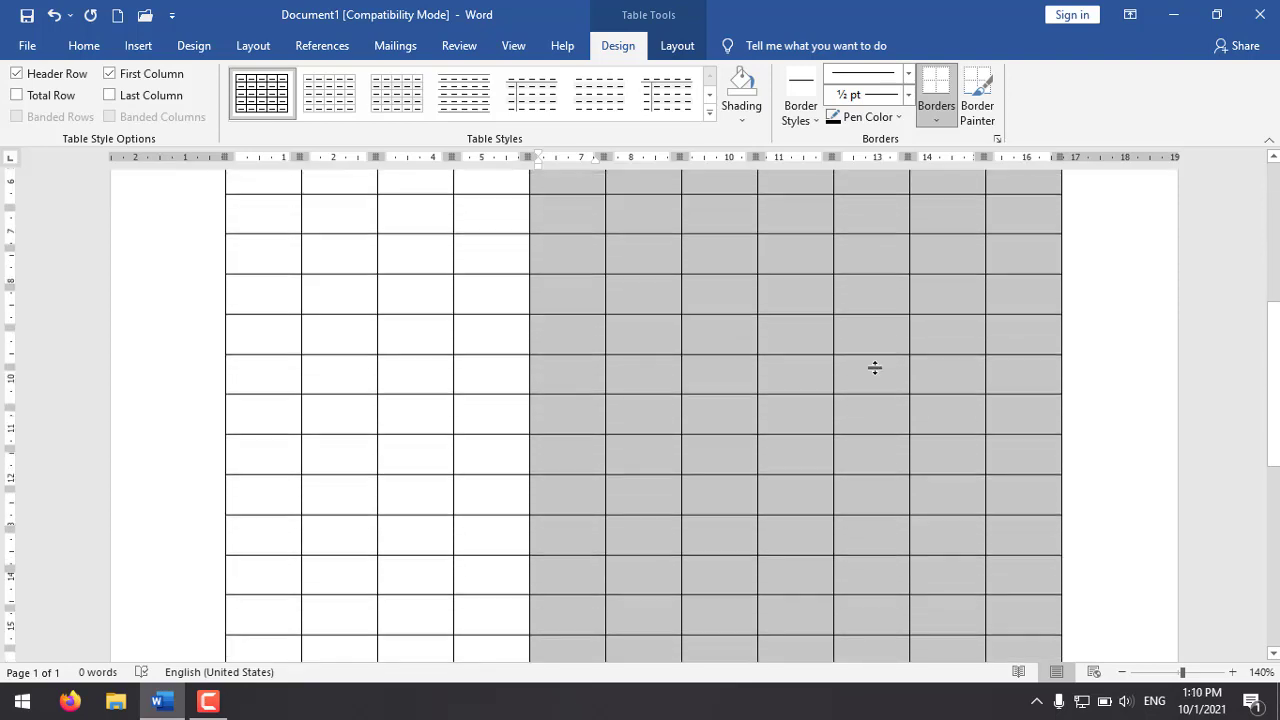
scroll(852, 357, up, 6)
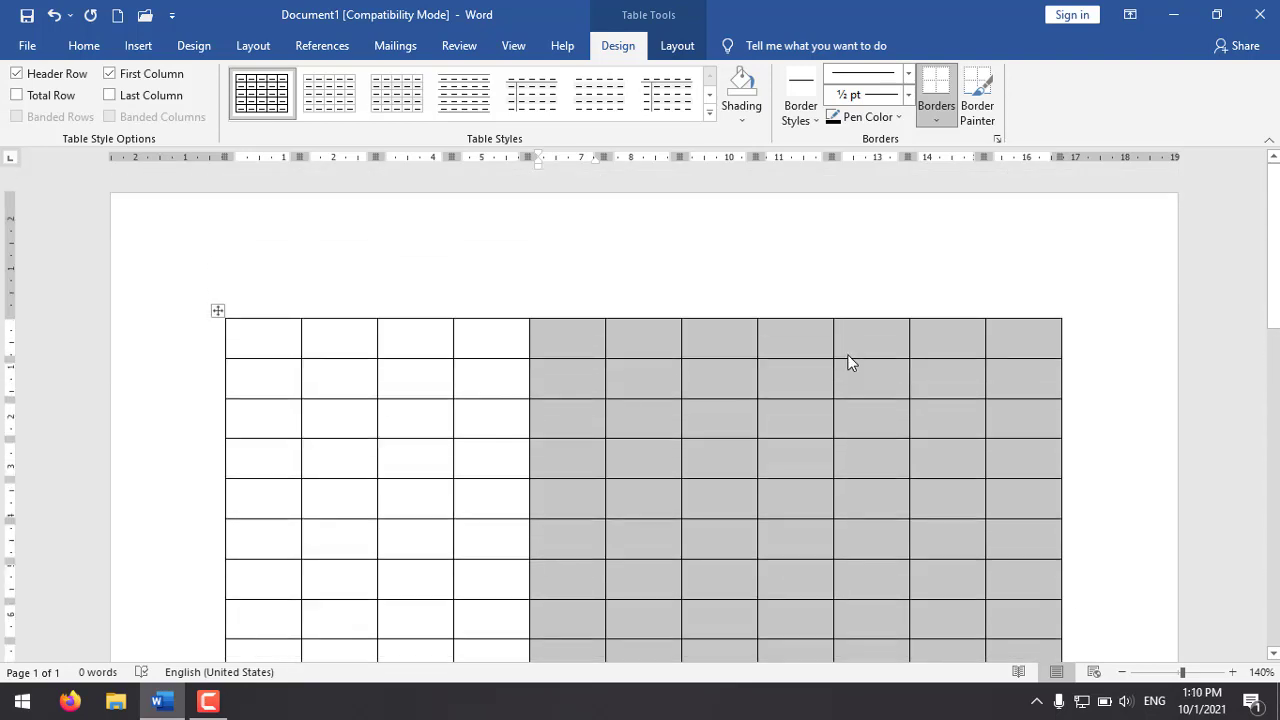
right_click(794, 345)
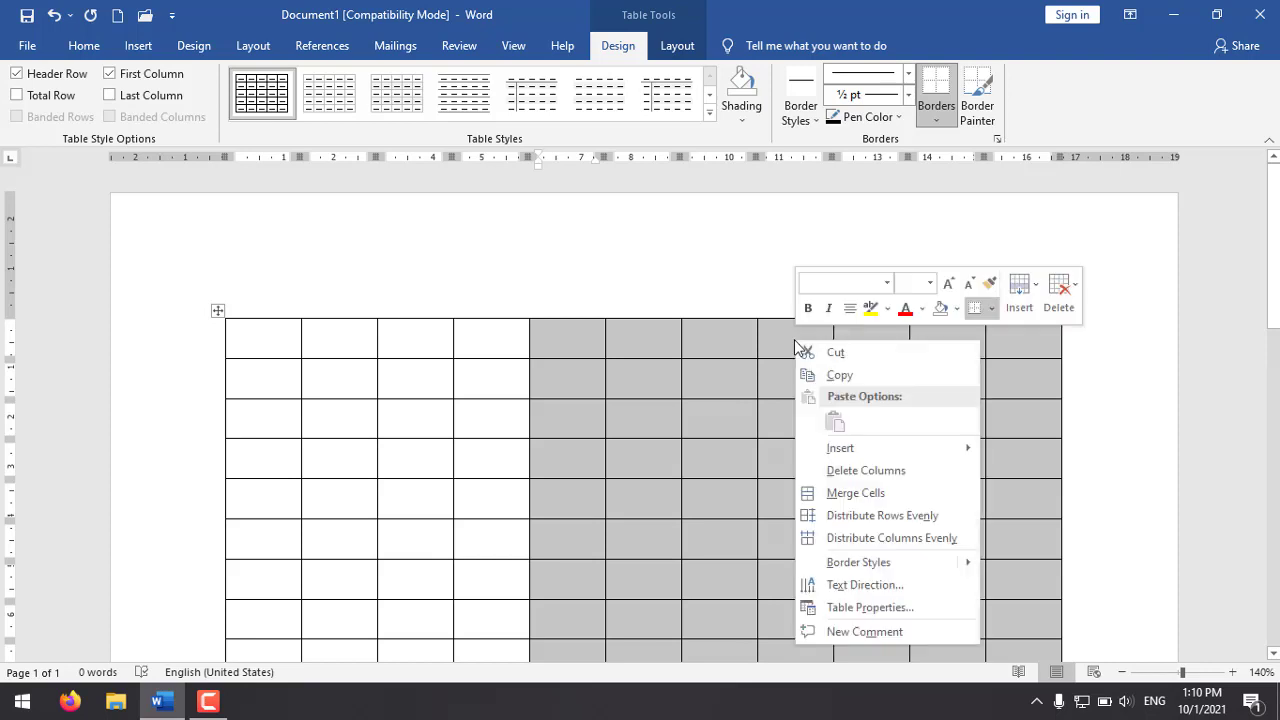
click(885, 470)
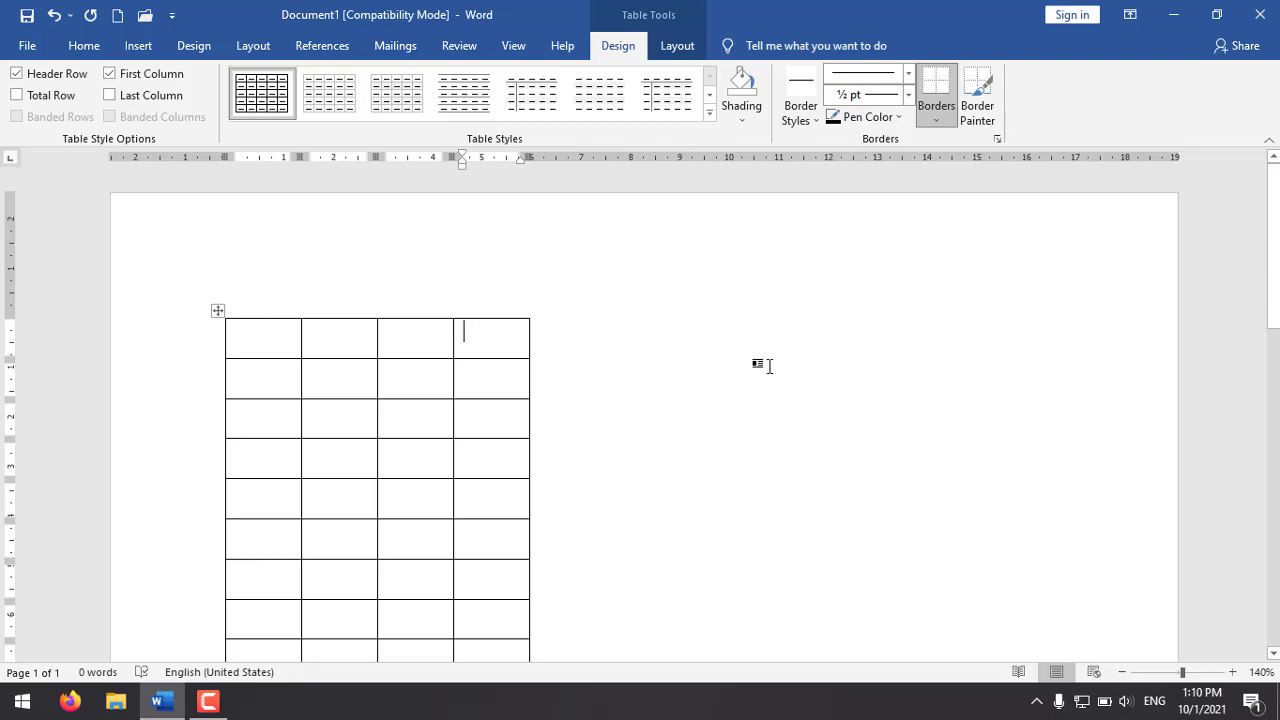
scroll(769, 365, down, 5)
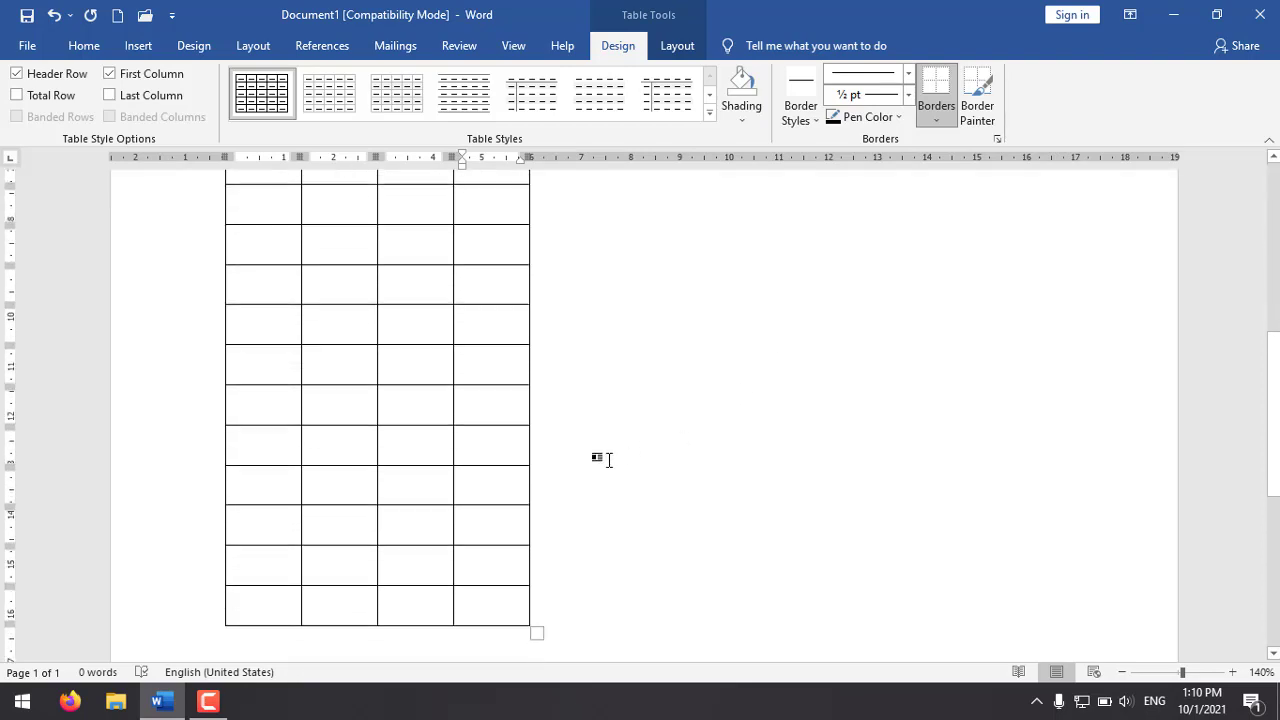
scroll(608, 459, down, 3)
scroll(471, 449, up, 6)
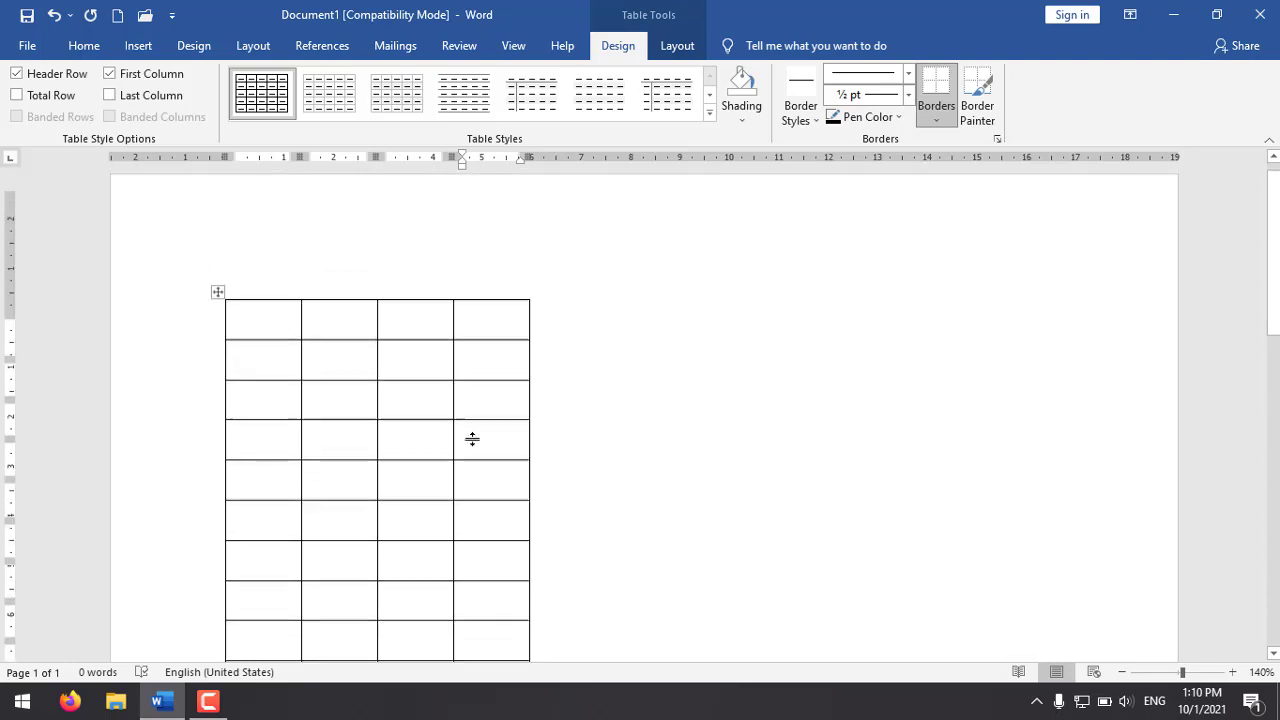
scroll(211, 400, down, 3)
scroll(211, 377, up, 3)
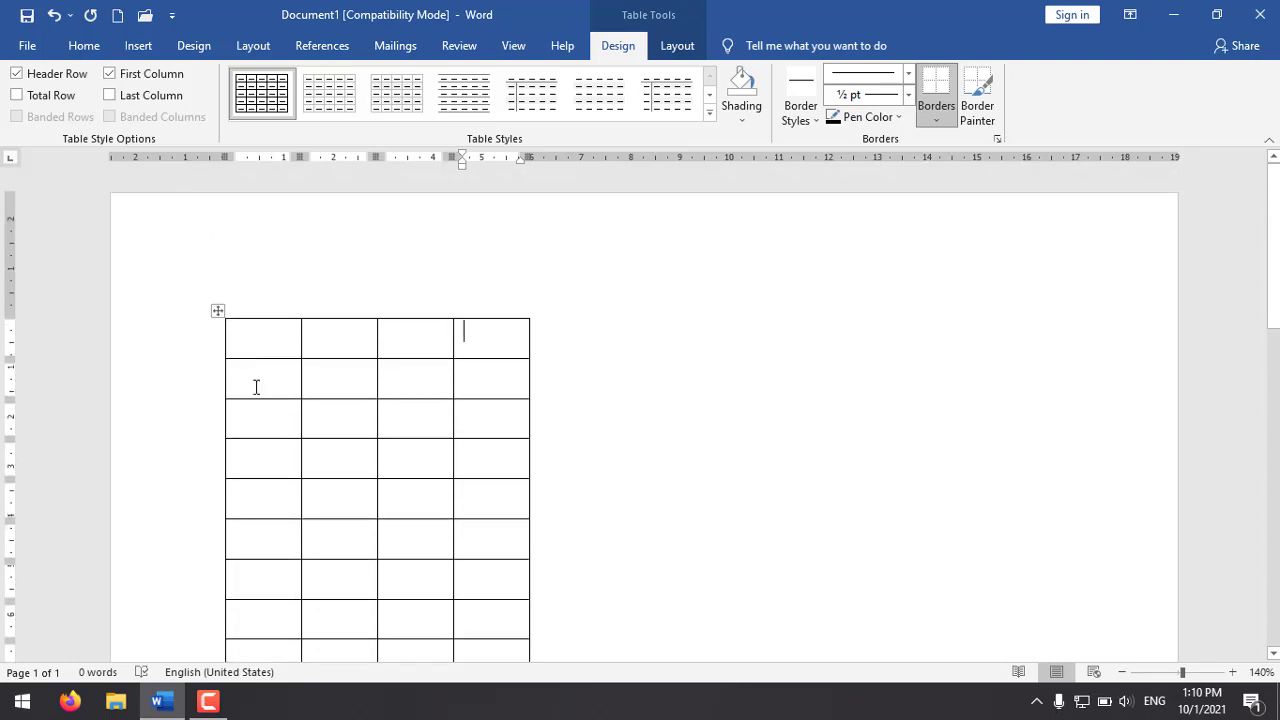
Step: Delete all table rows from the seventh to the last, leaving the first six
click(262, 549)
click(243, 578)
scroll(283, 571, down, 3)
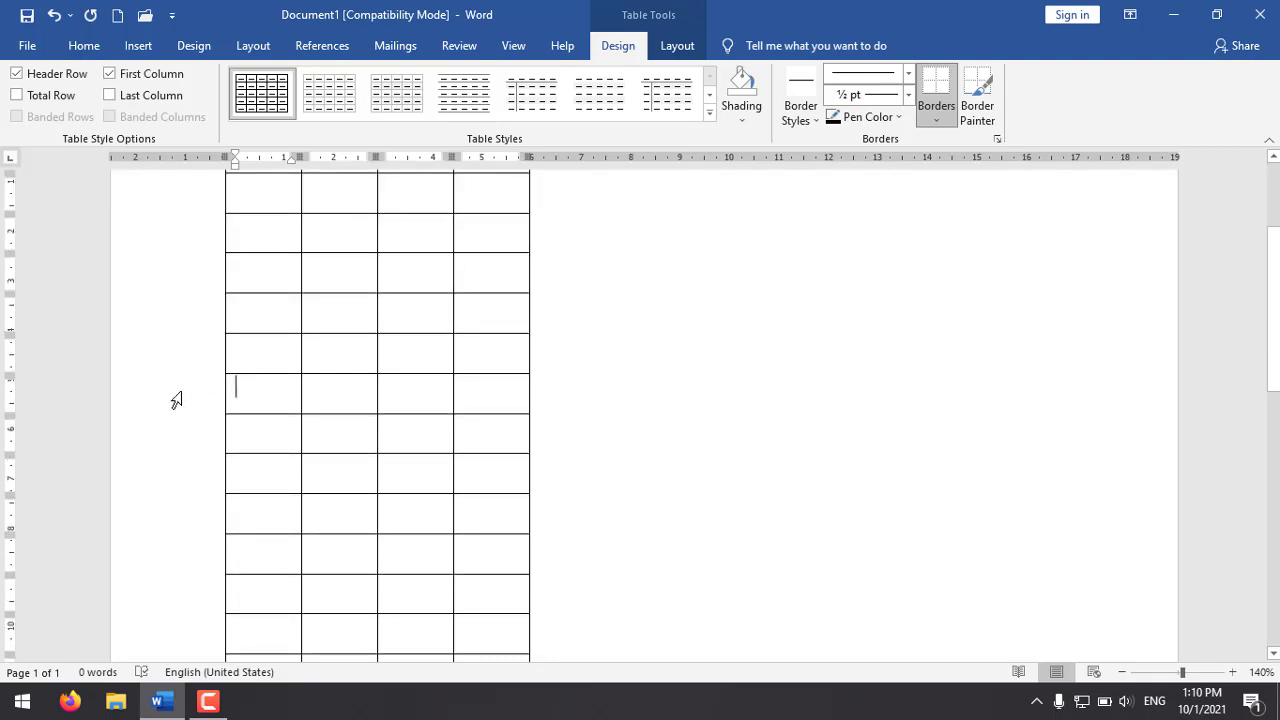
click(175, 400)
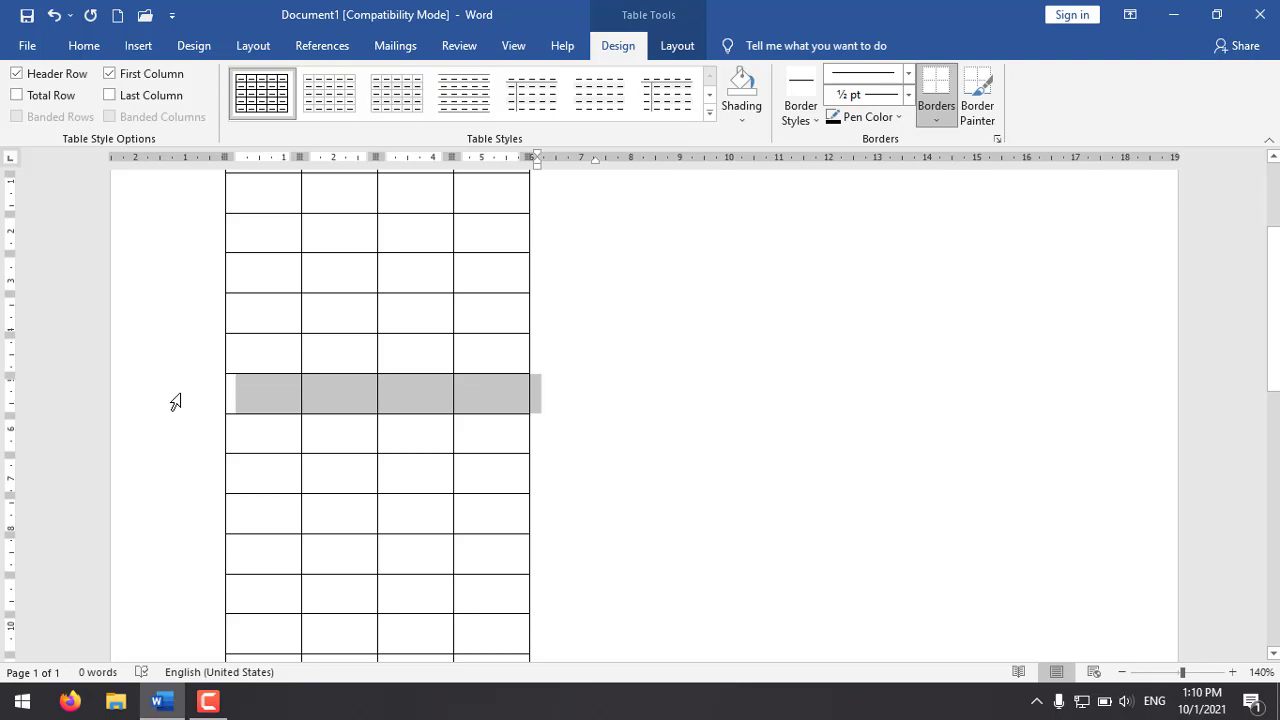
drag(175, 400, 250, 188)
scroll(666, 260, up, 5)
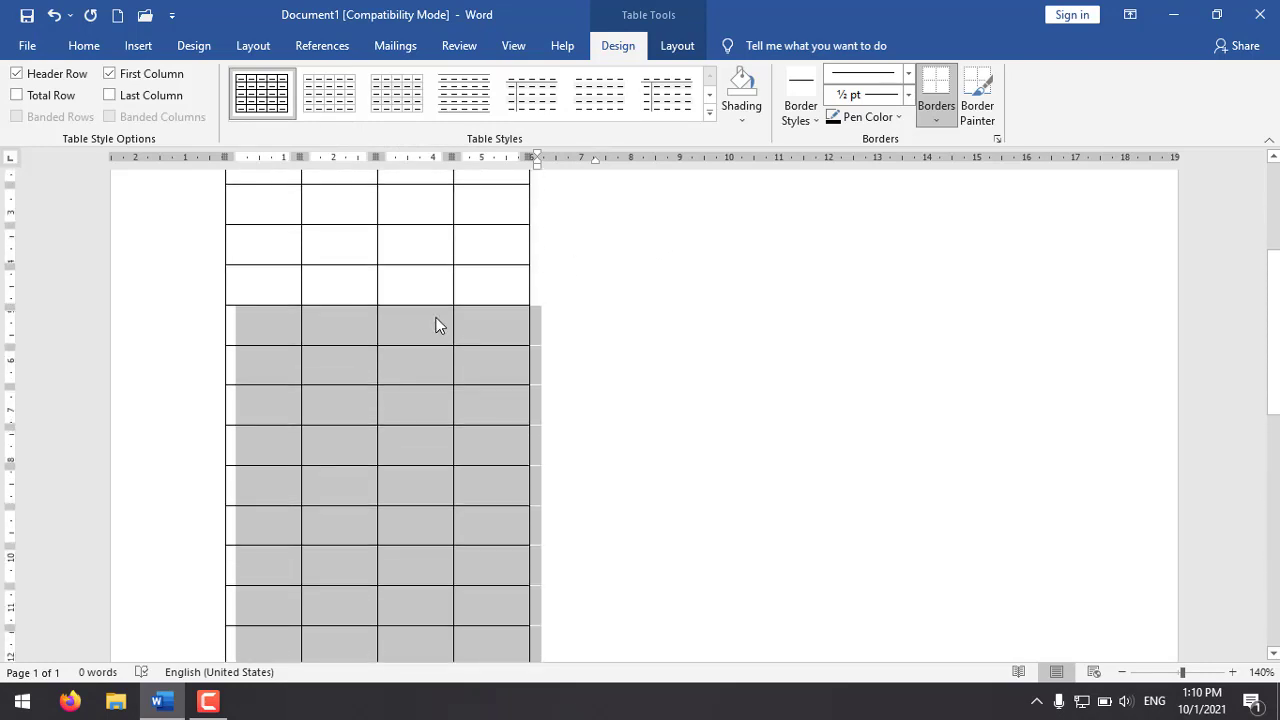
right_click(436, 320)
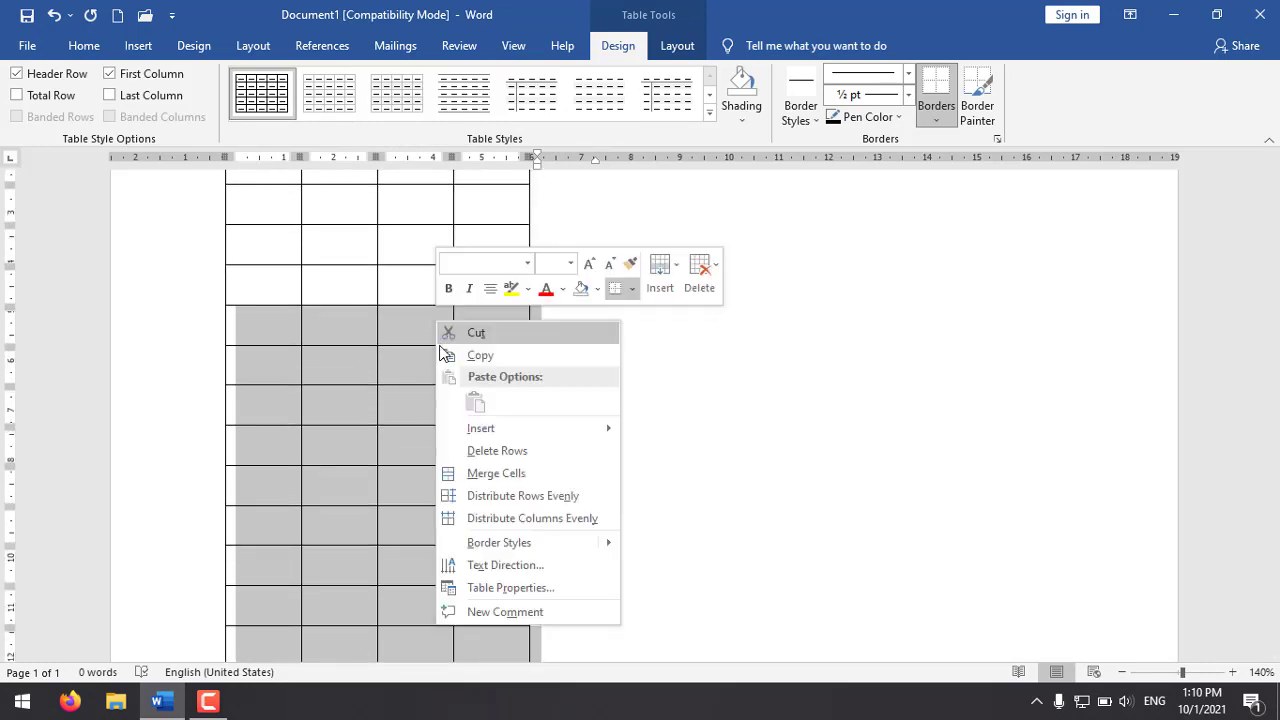
click(587, 452)
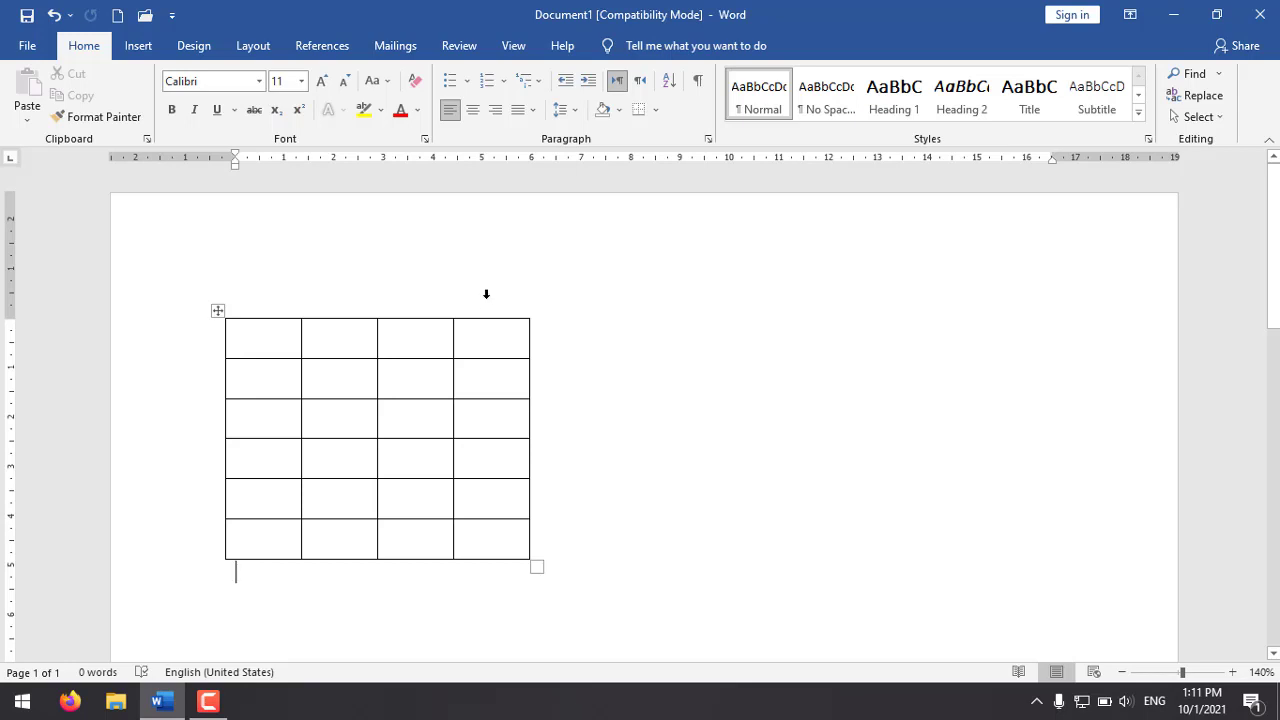
Step: Insert a new column immediately to the left of the table's fourth column
click(498, 352)
click(494, 378)
click(494, 423)
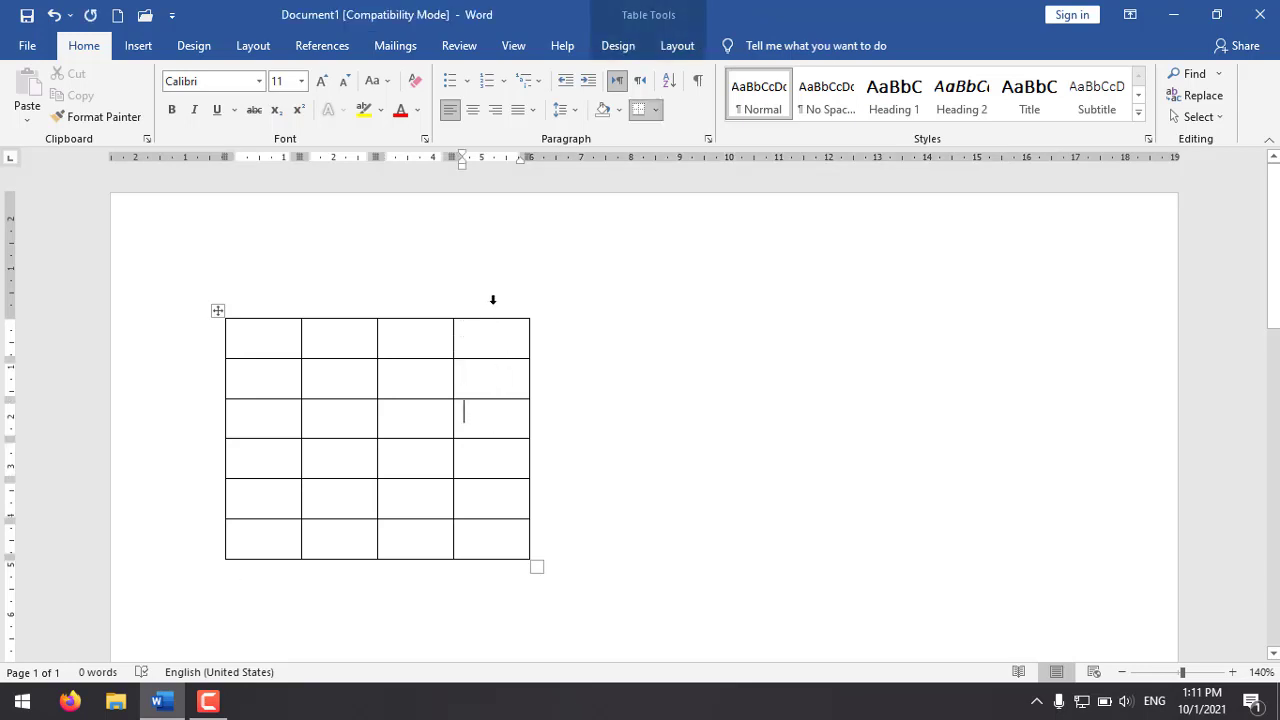
click(492, 300)
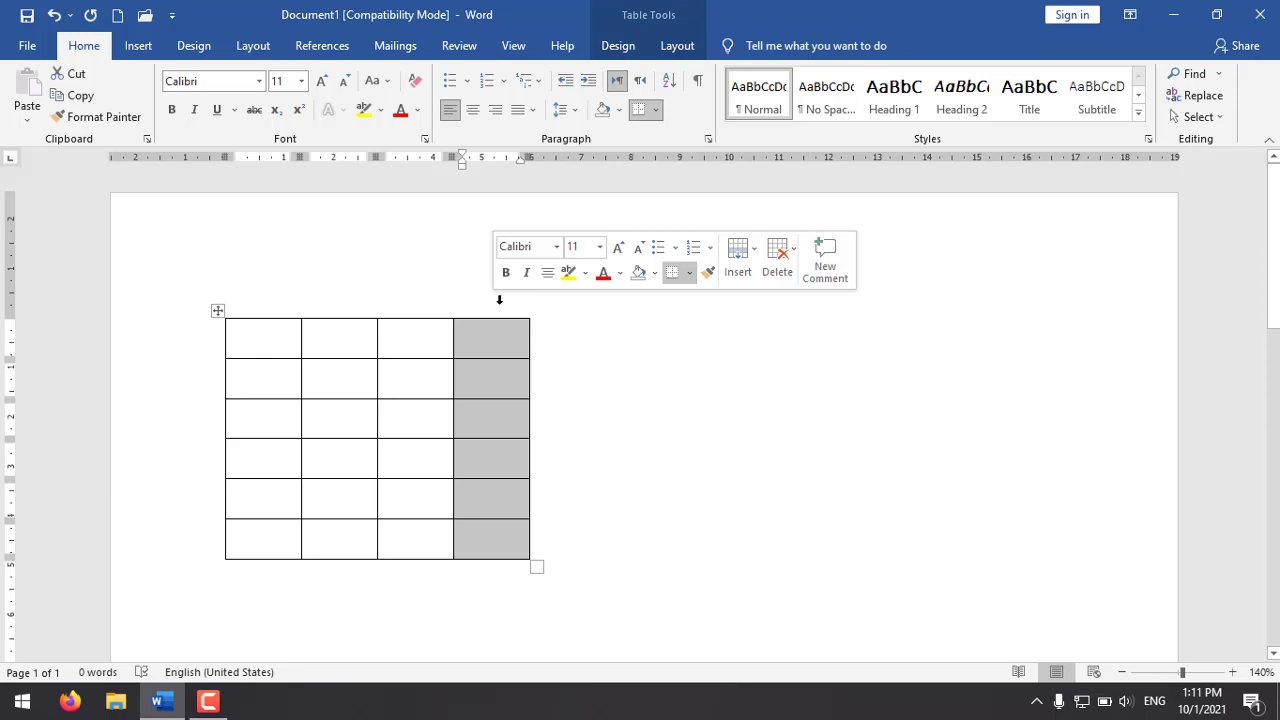
right_click(493, 341)
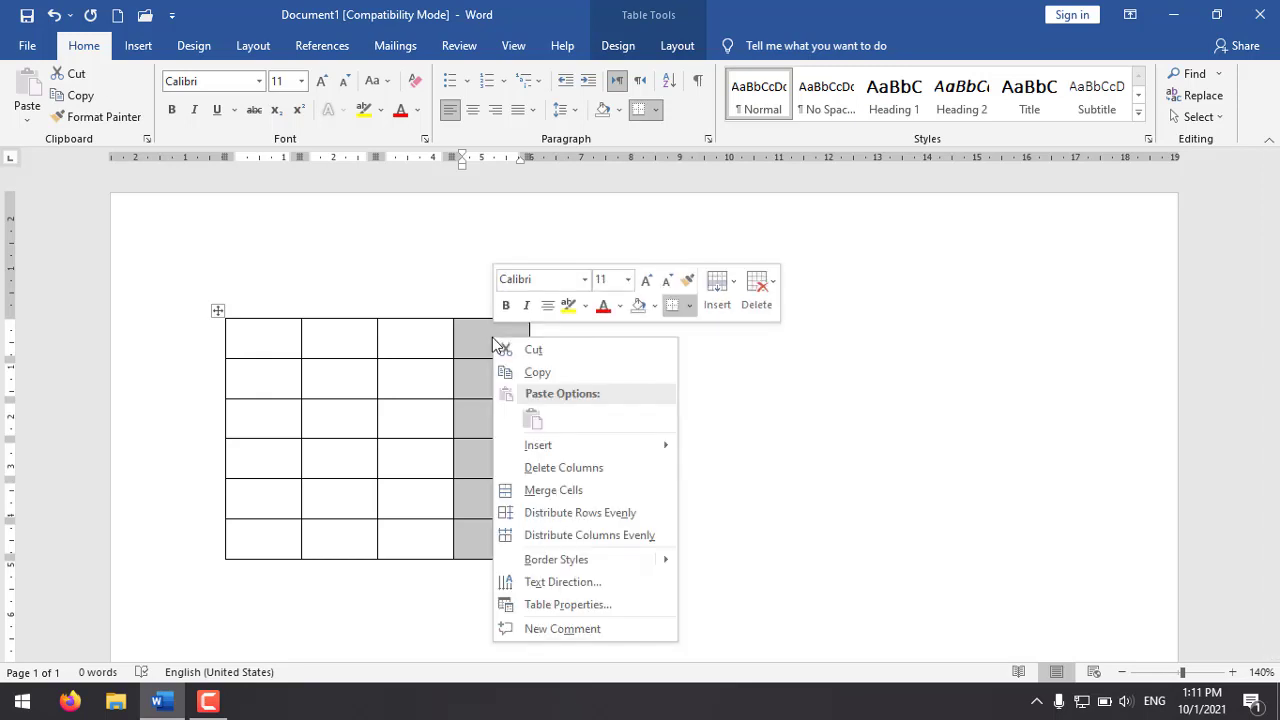
mouse_move(623, 452)
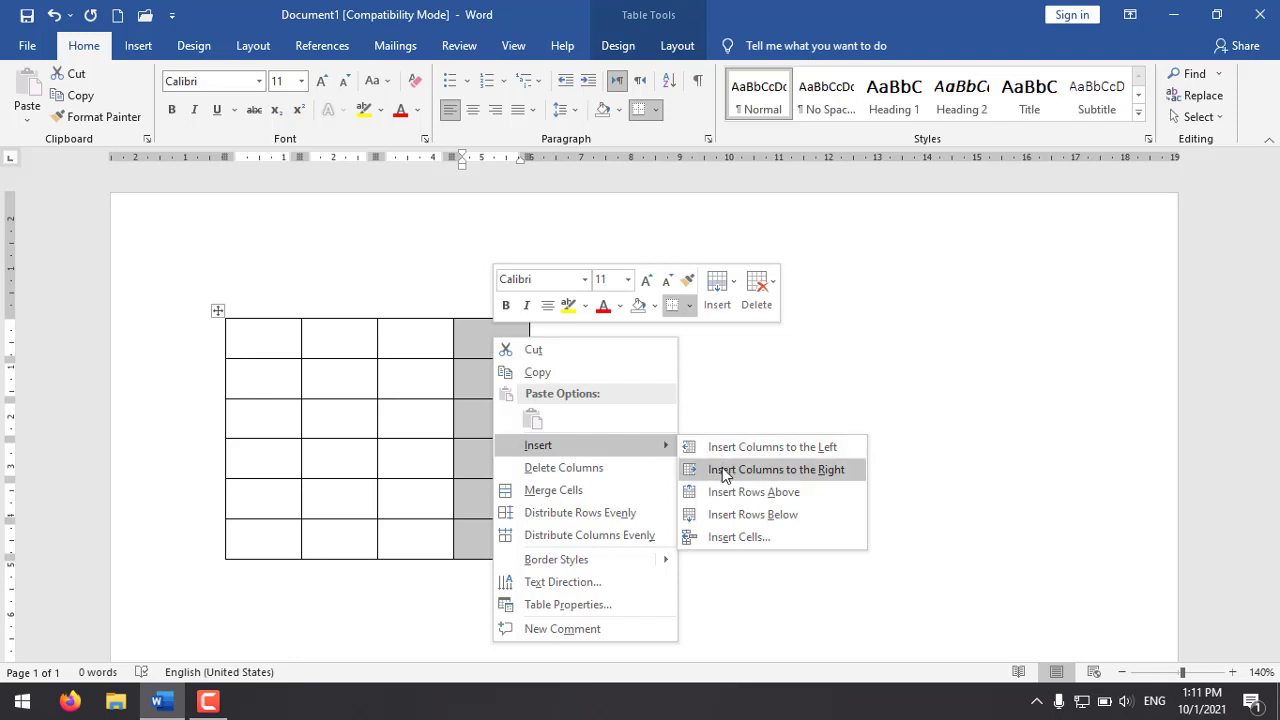
click(811, 448)
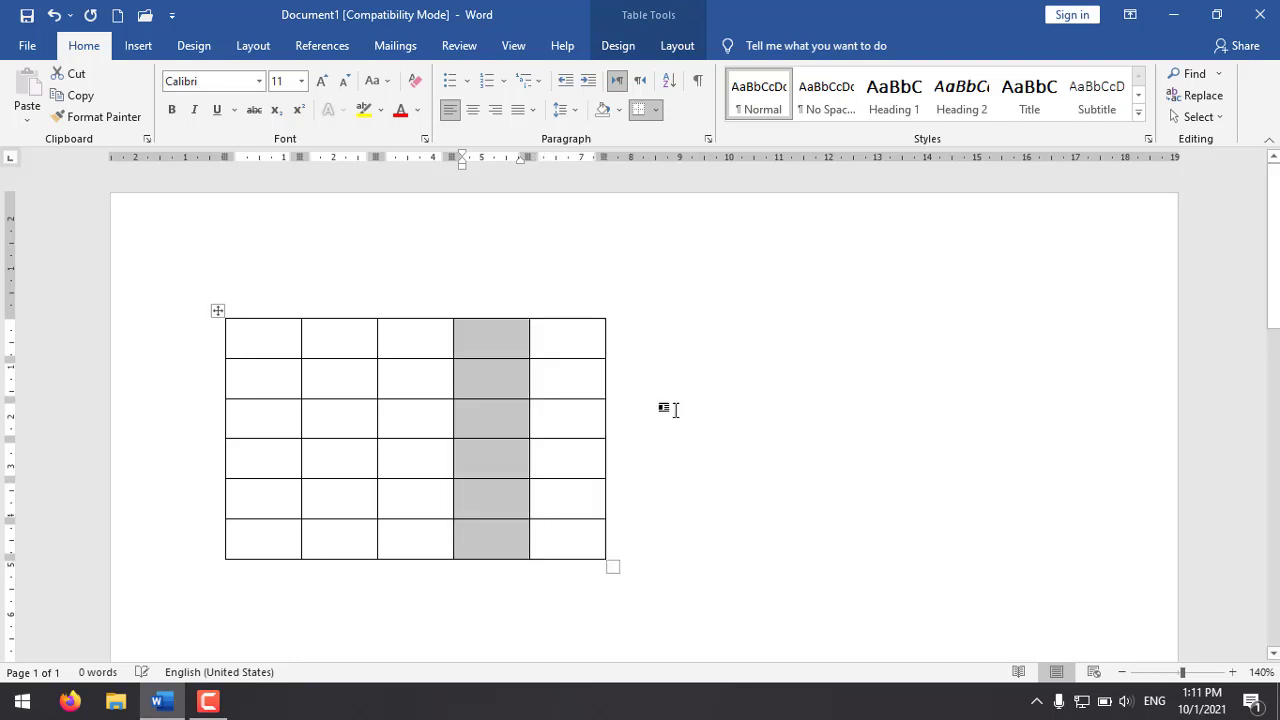
click(489, 387)
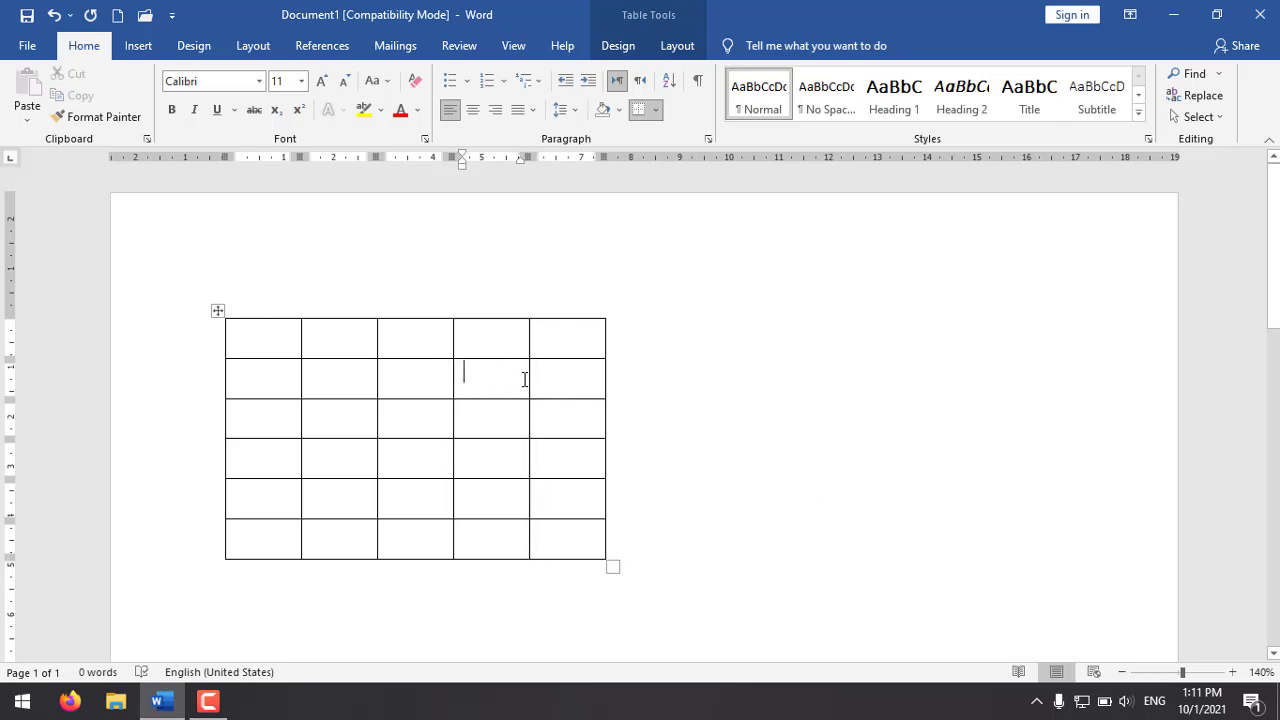
click(152, 548)
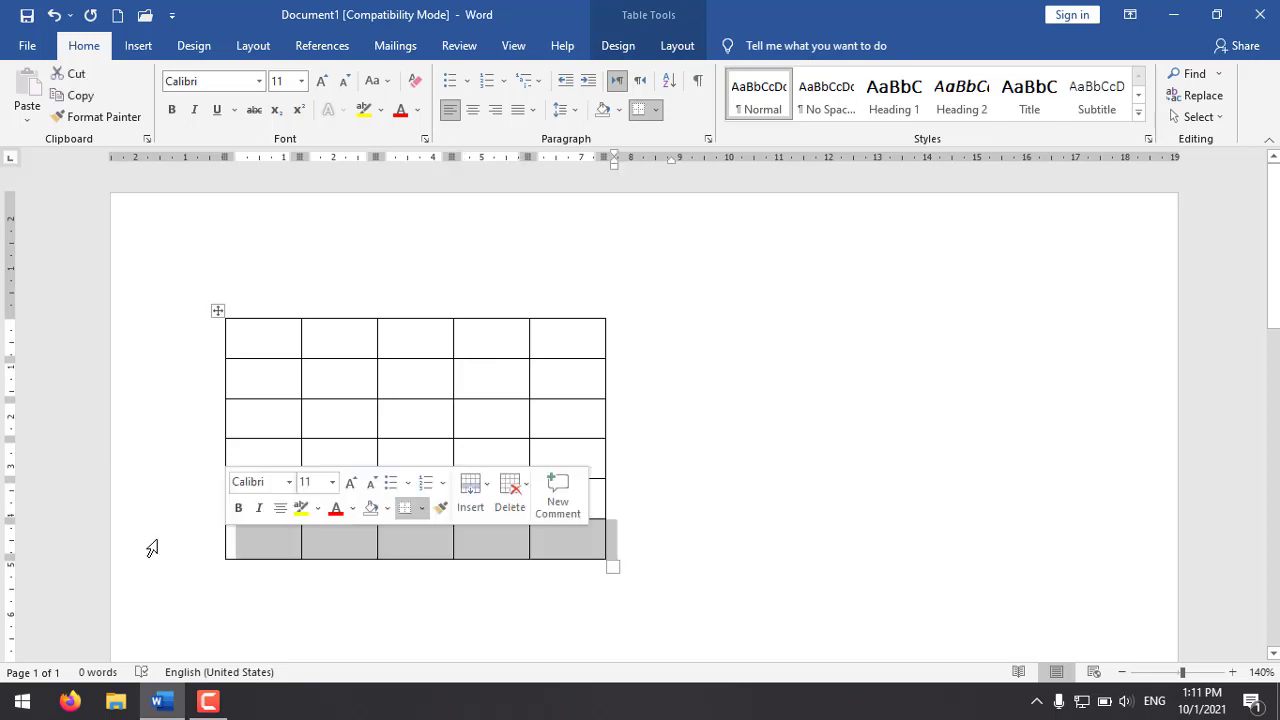
right_click(271, 540)
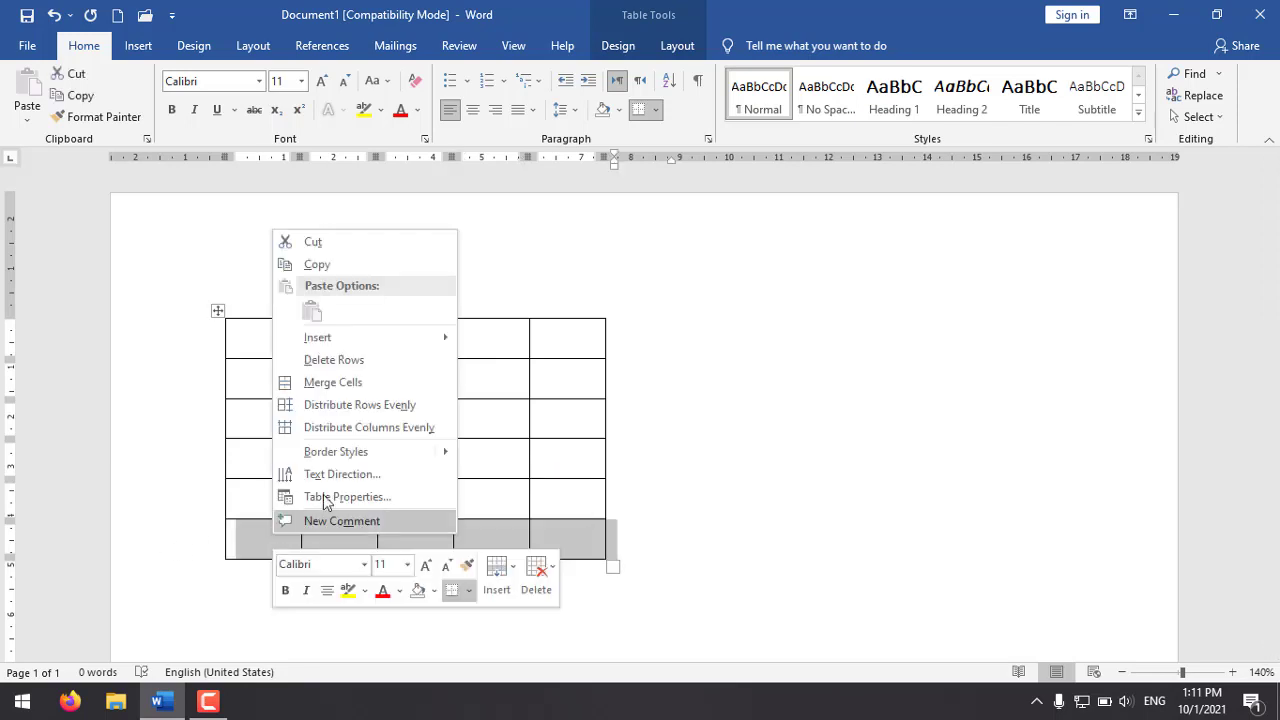
mouse_move(386, 348)
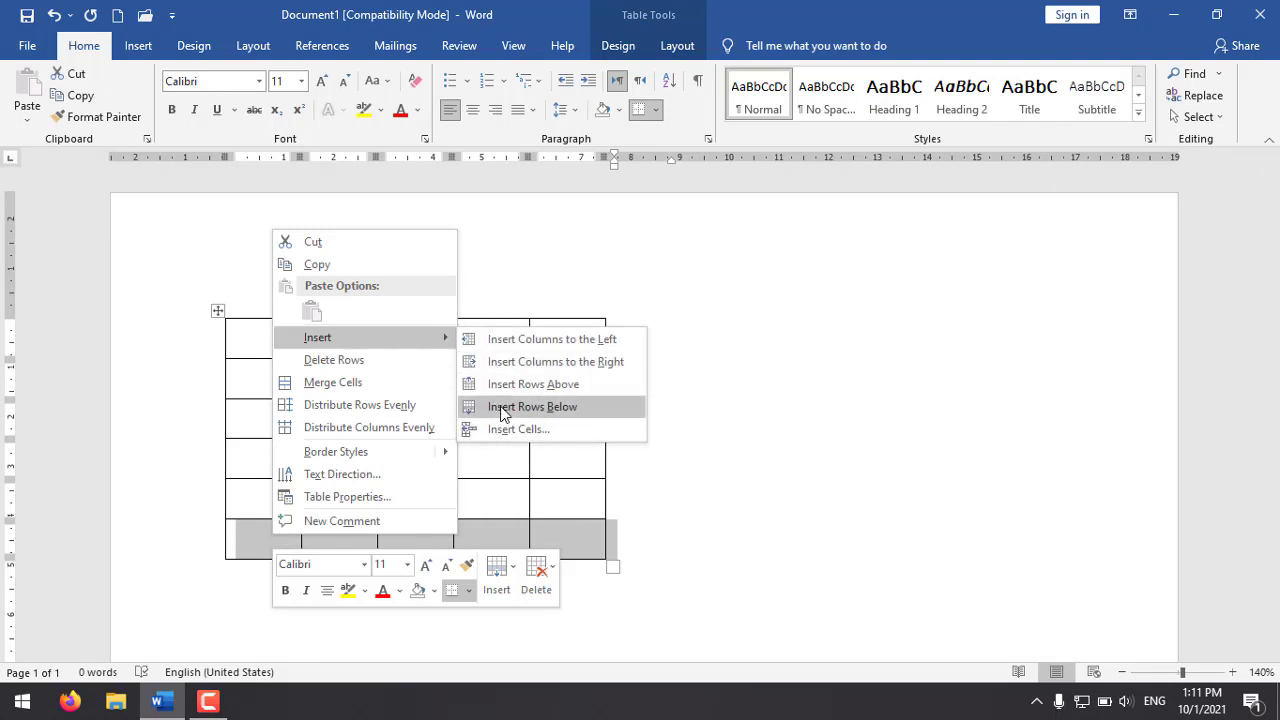
click(230, 549)
click(273, 497)
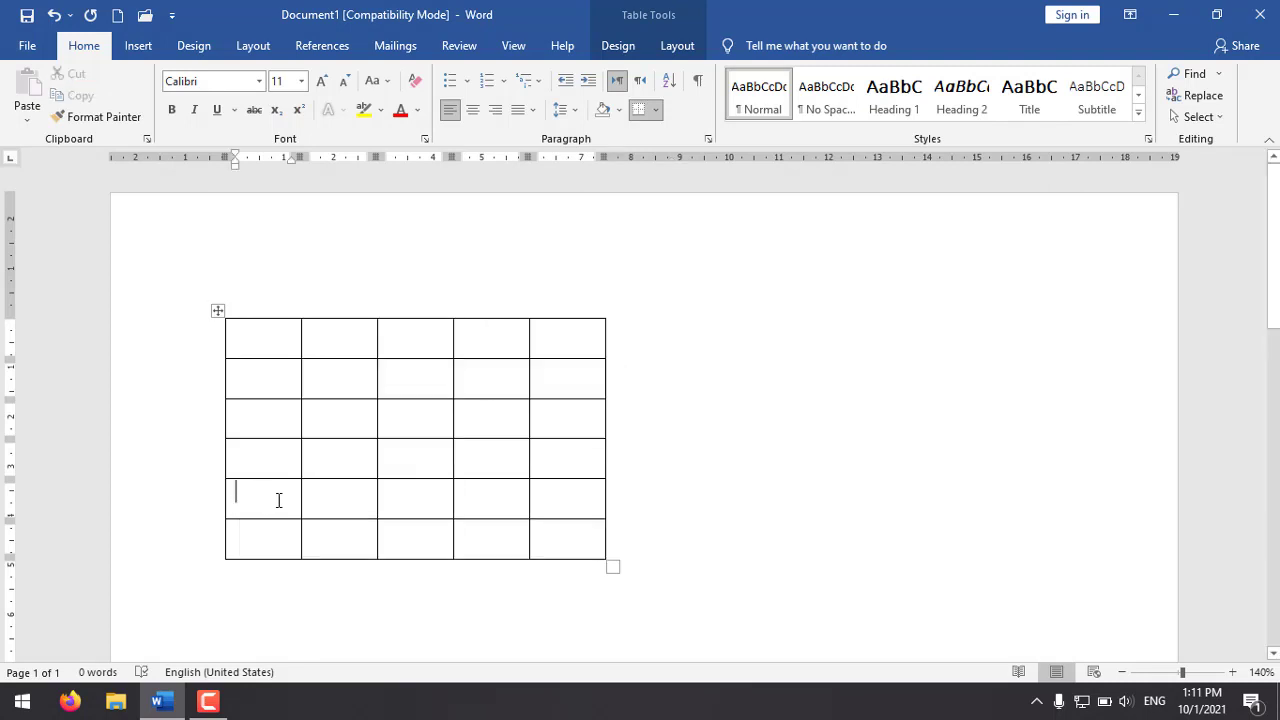
Step: Enter "d" in the first cell of the table's last row and insert a new row above that row
click(275, 532)
text(d)
click(177, 534)
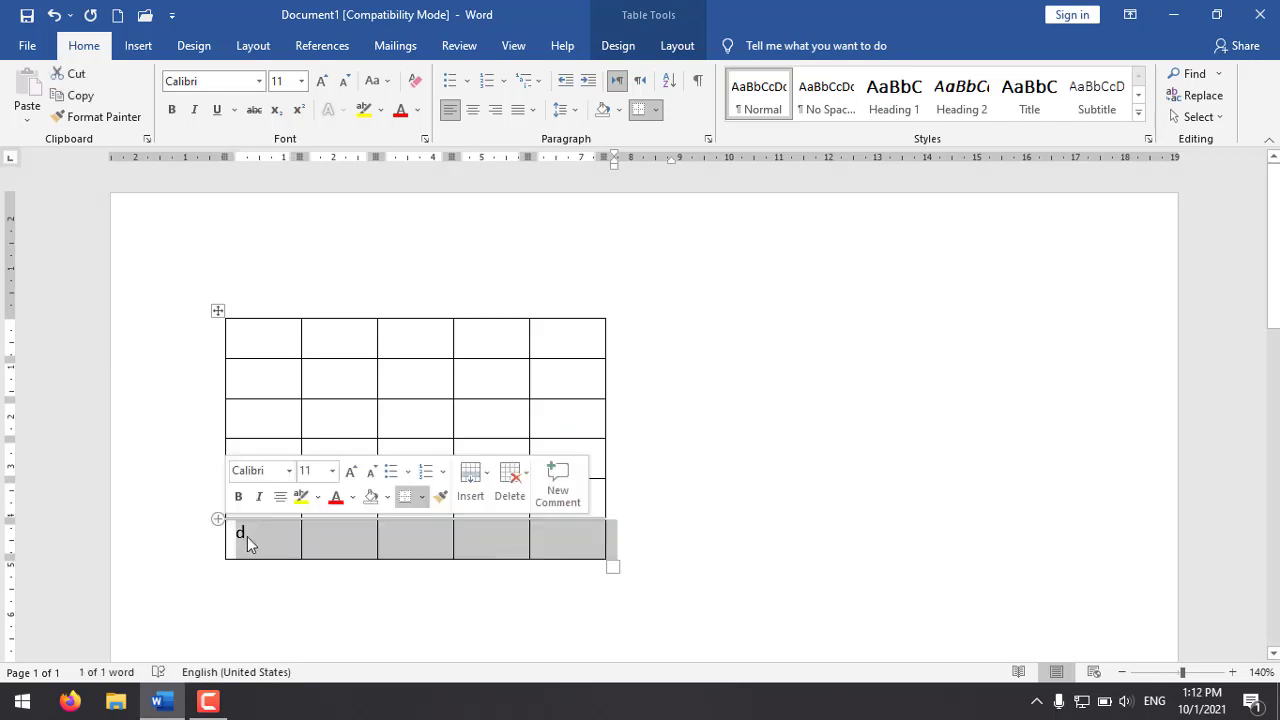
right_click(258, 536)
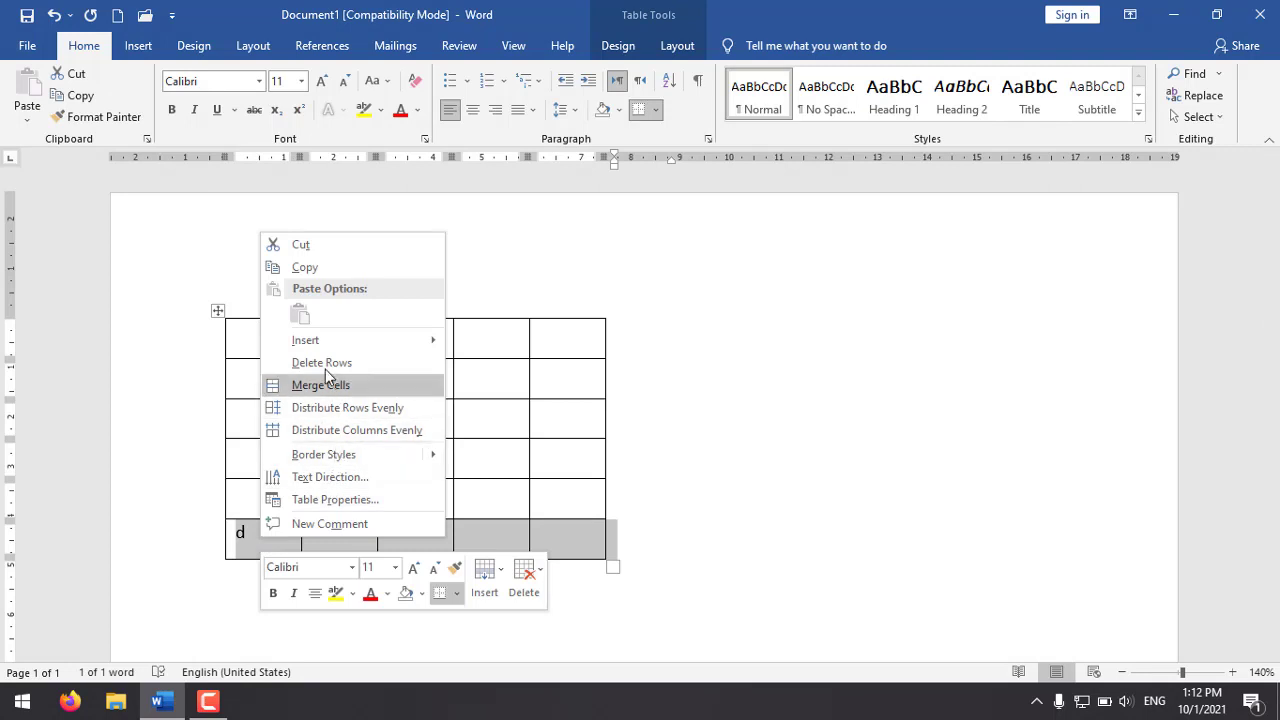
mouse_move(361, 351)
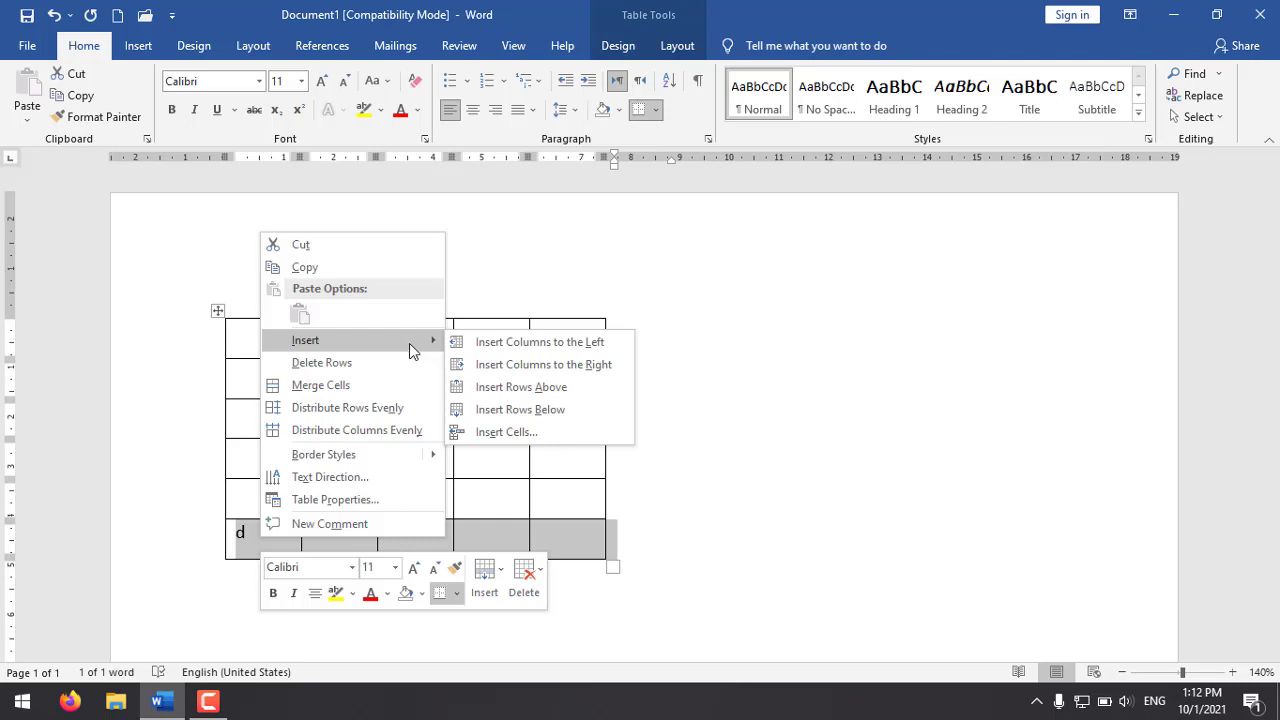
click(527, 388)
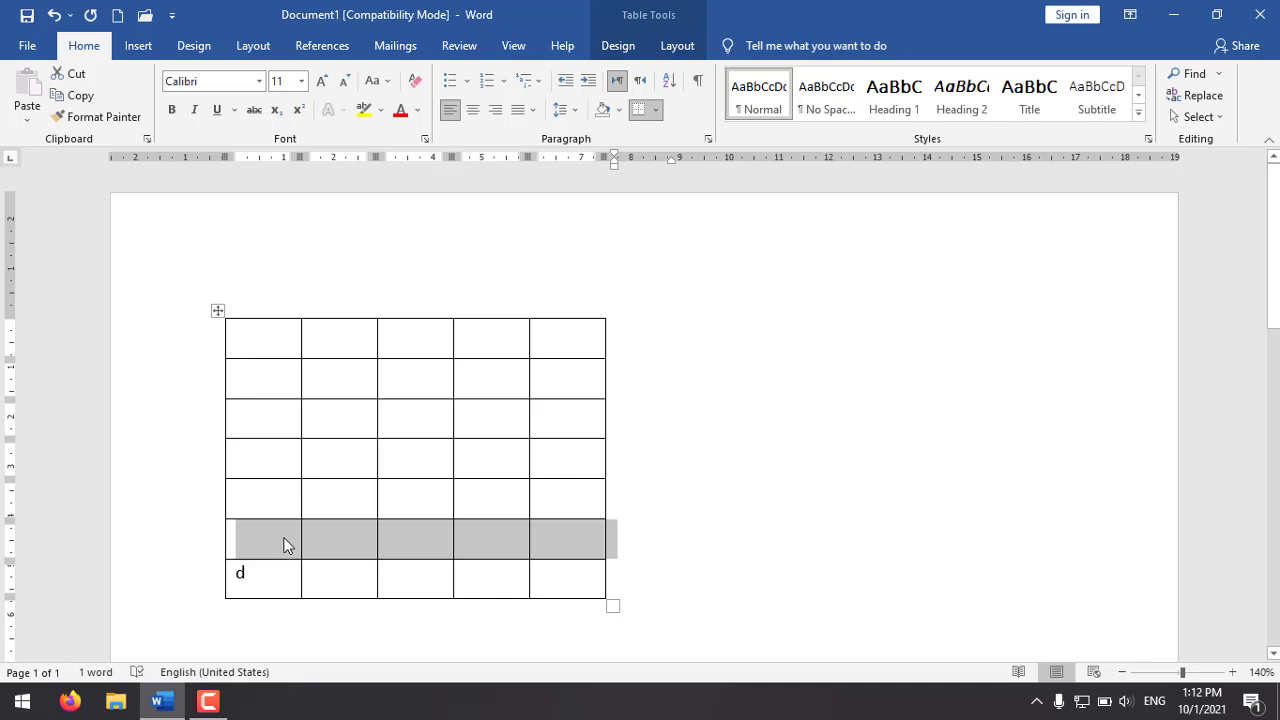
Step: Insert an empty row below the table row containing "d"
click(167, 584)
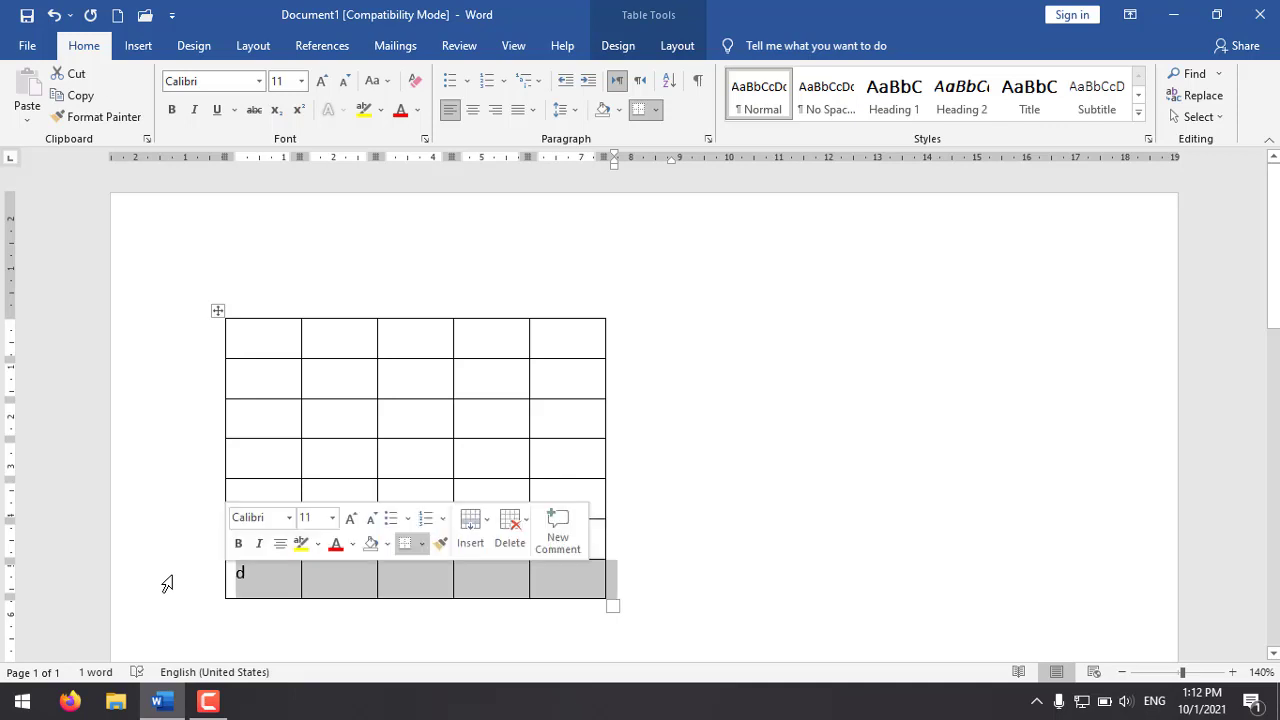
scroll(250, 500, down, 3)
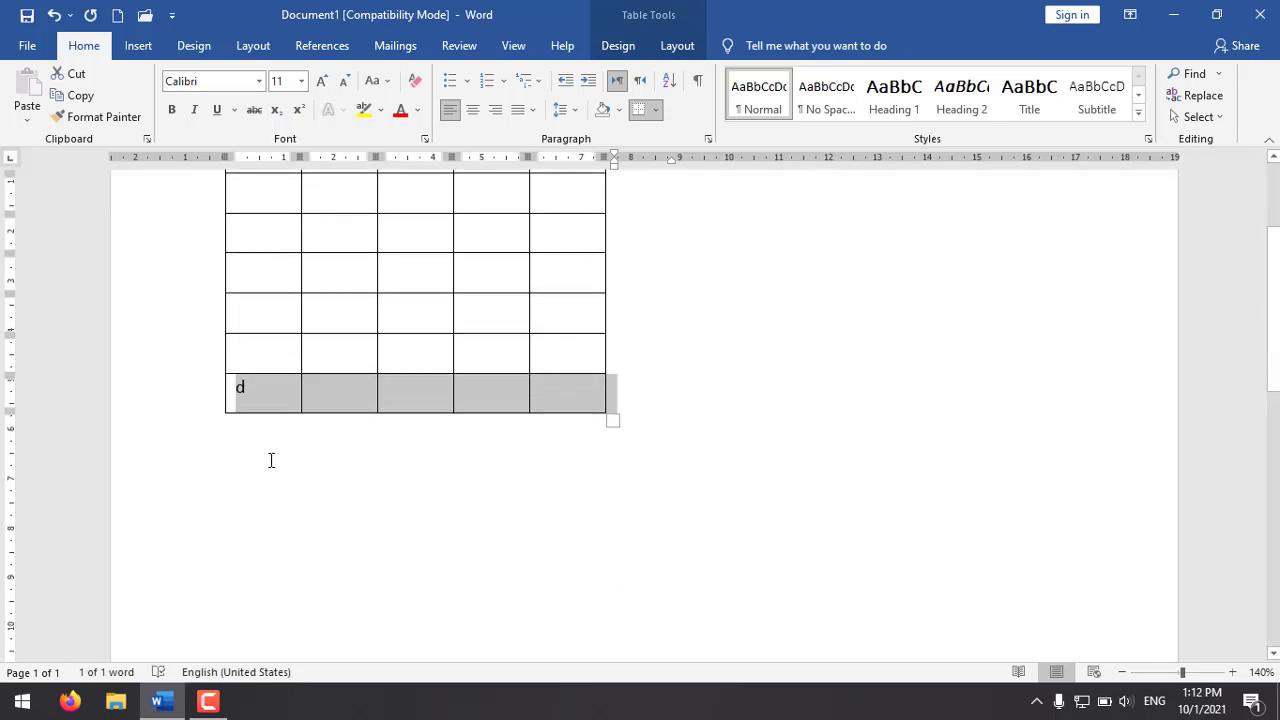
right_click(362, 404)
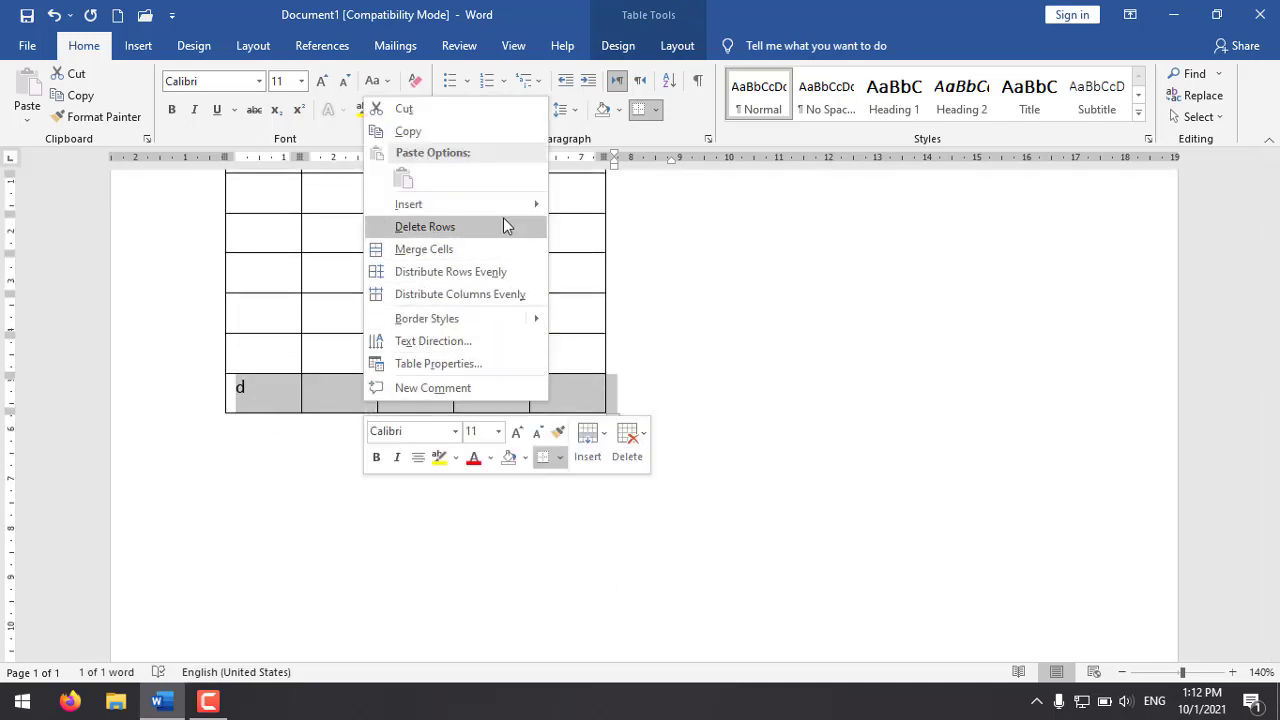
mouse_move(501, 205)
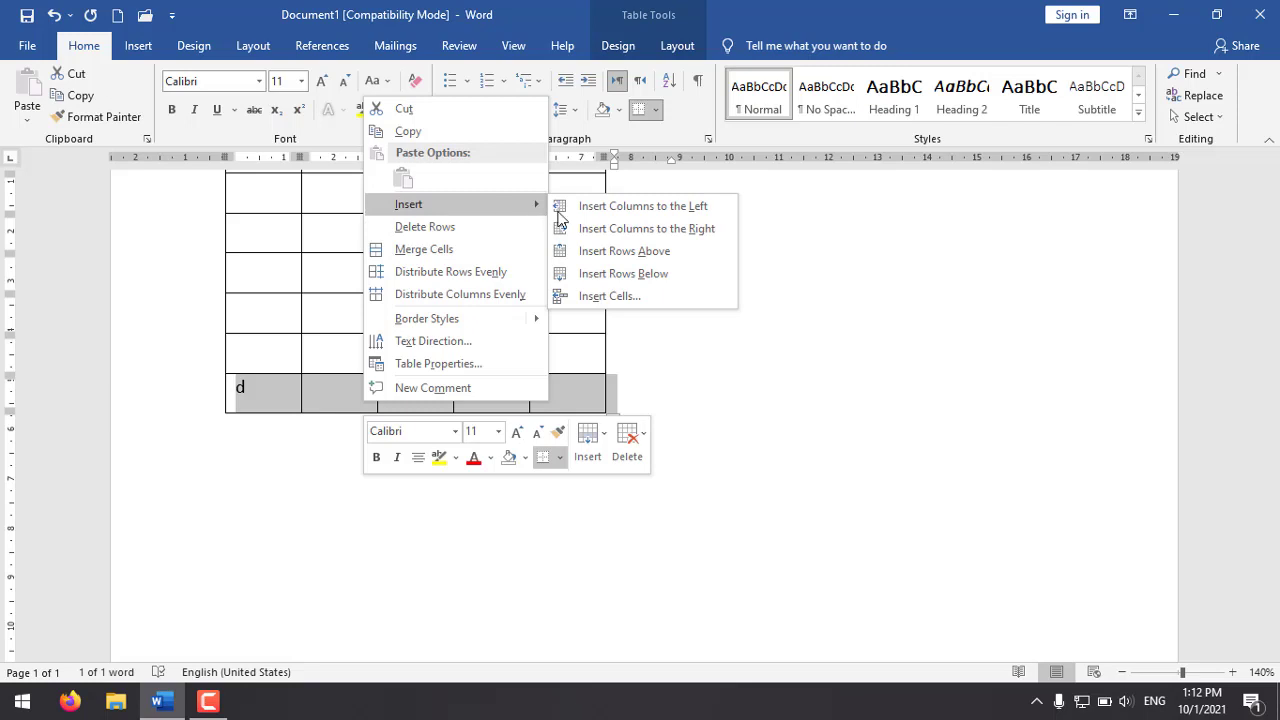
click(634, 277)
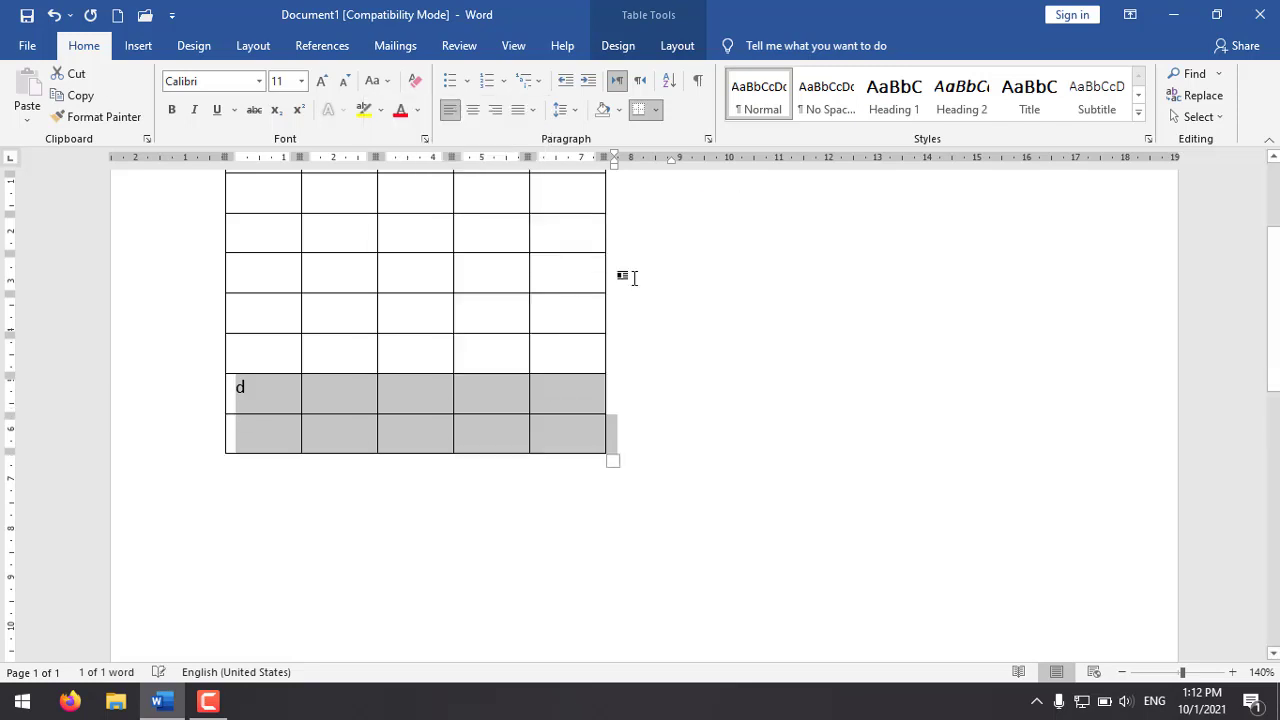
click(272, 398)
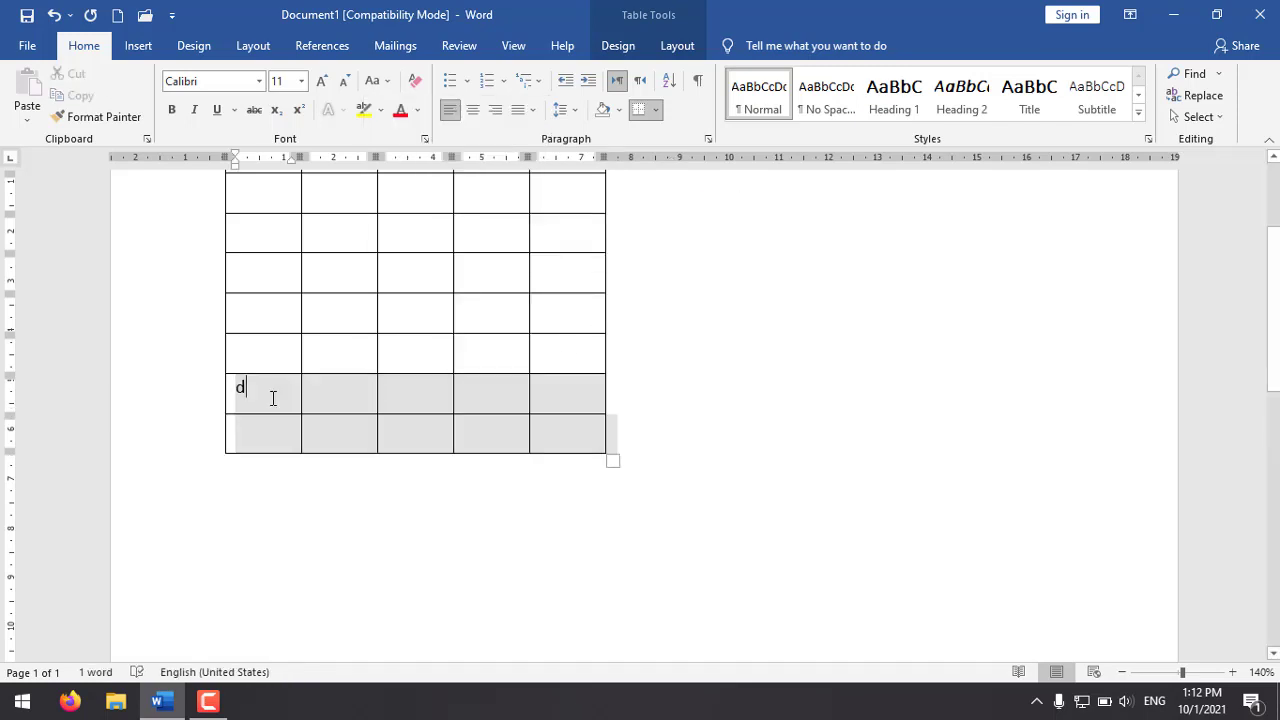
Step: Append seven empty rows to the end of the table by advancing cell by cell past its last cell
click(568, 435)
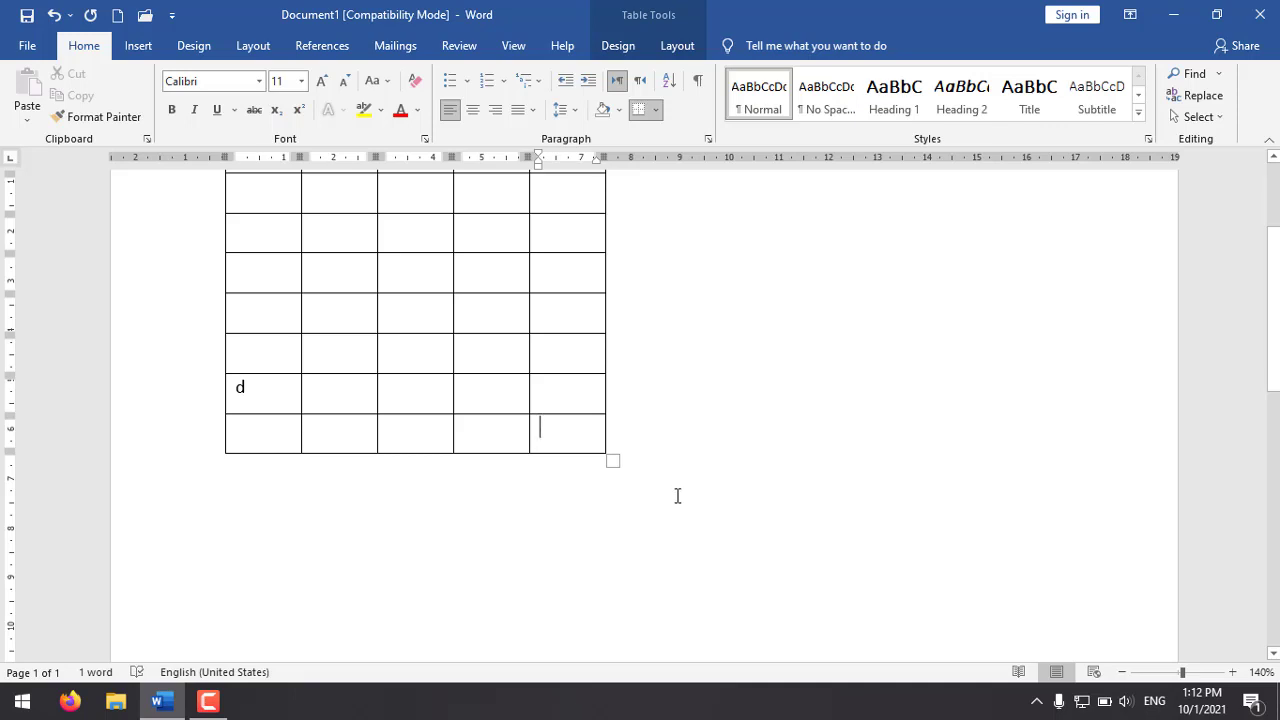
key(Tab)
key(Tab)
key(Tab)
key(Tab)
key(Tab)
key(Tab)
key(Tab)
key(Tab)
key(Tab)
key(Tab)
key(Tab)
key(Tab)
key(Tab)
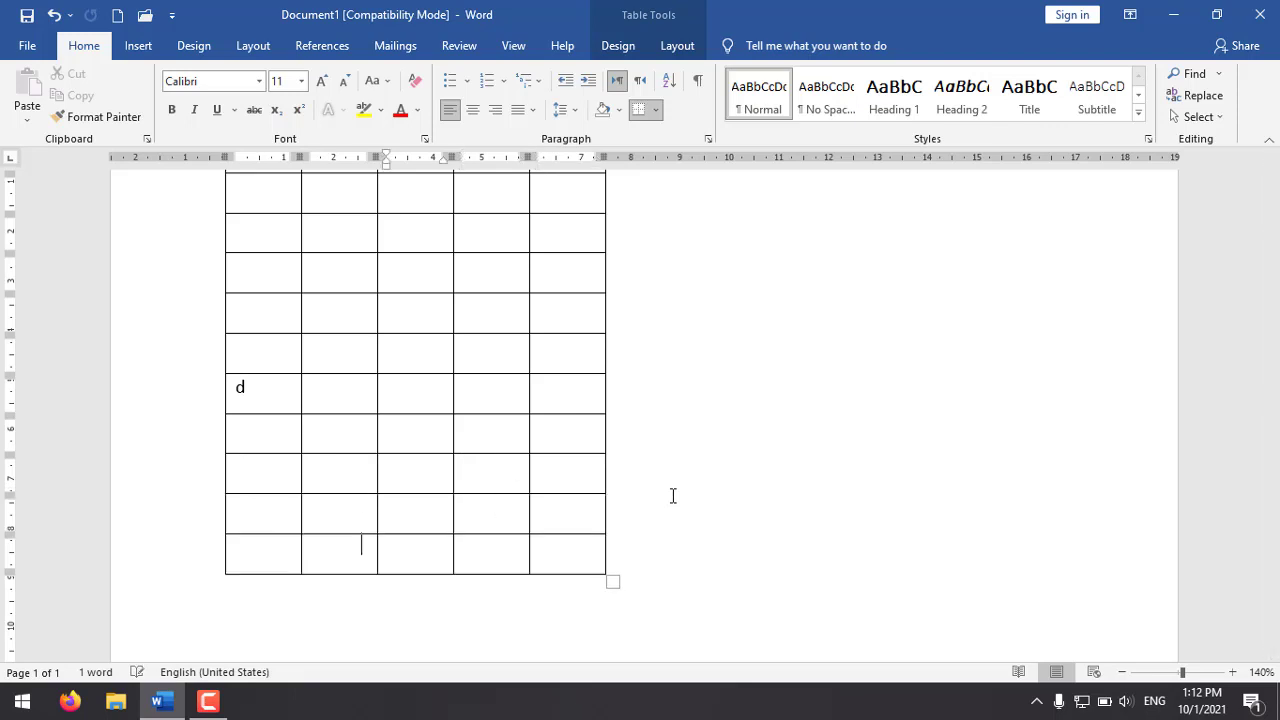
key(Tab)
key(Tab)
key(Tab)
key(Tab)
key(Tab)
key(Tab)
key(Tab)
key(Tab)
key(Tab)
key(Tab)
key(Tab)
key(Tab)
key(Tab)
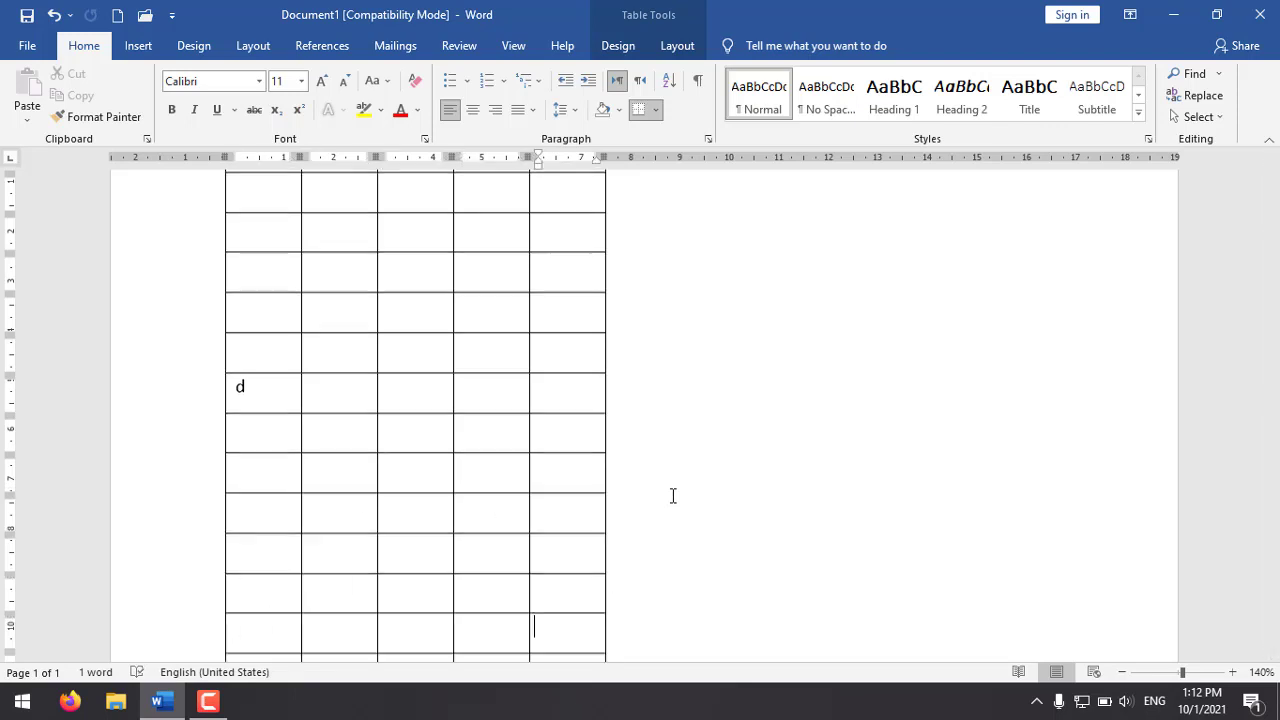
scroll(663, 491, down, 4)
scroll(589, 437, up, 7)
scroll(583, 426, down, 3)
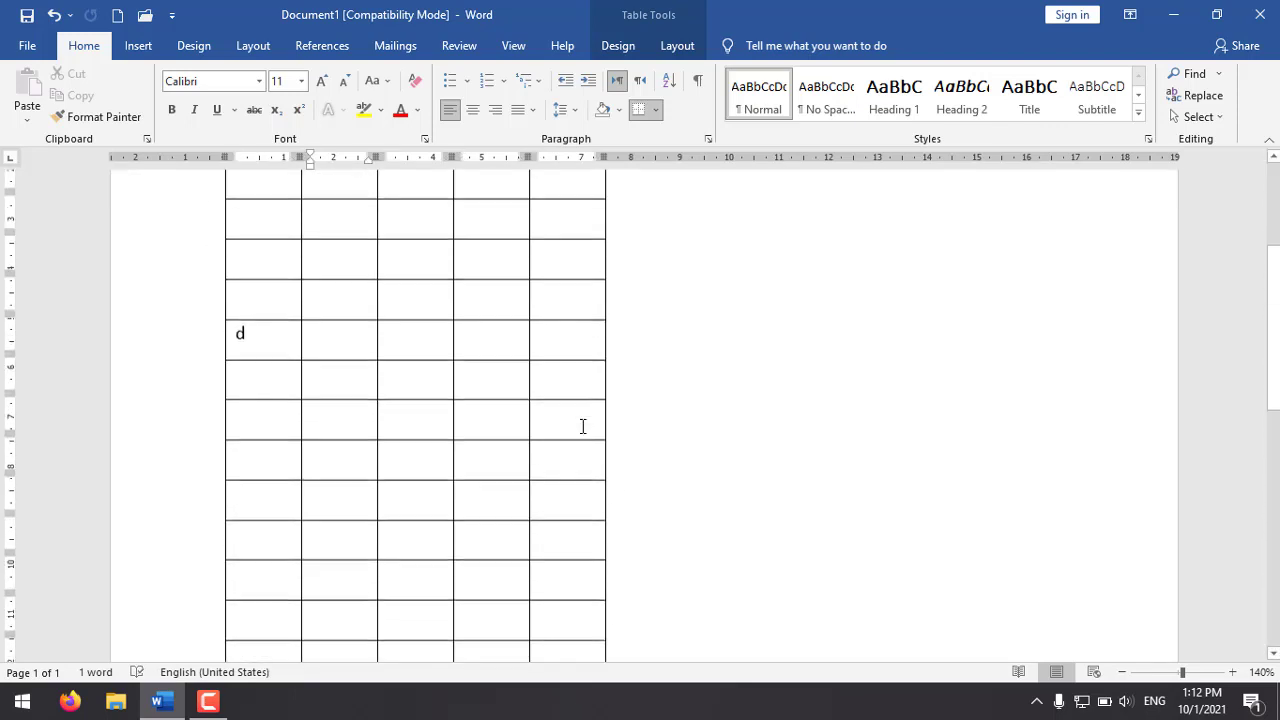
Step: Delete all the empty rows below the row containing "d"
drag(177, 382, 177, 431)
right_click(337, 344)
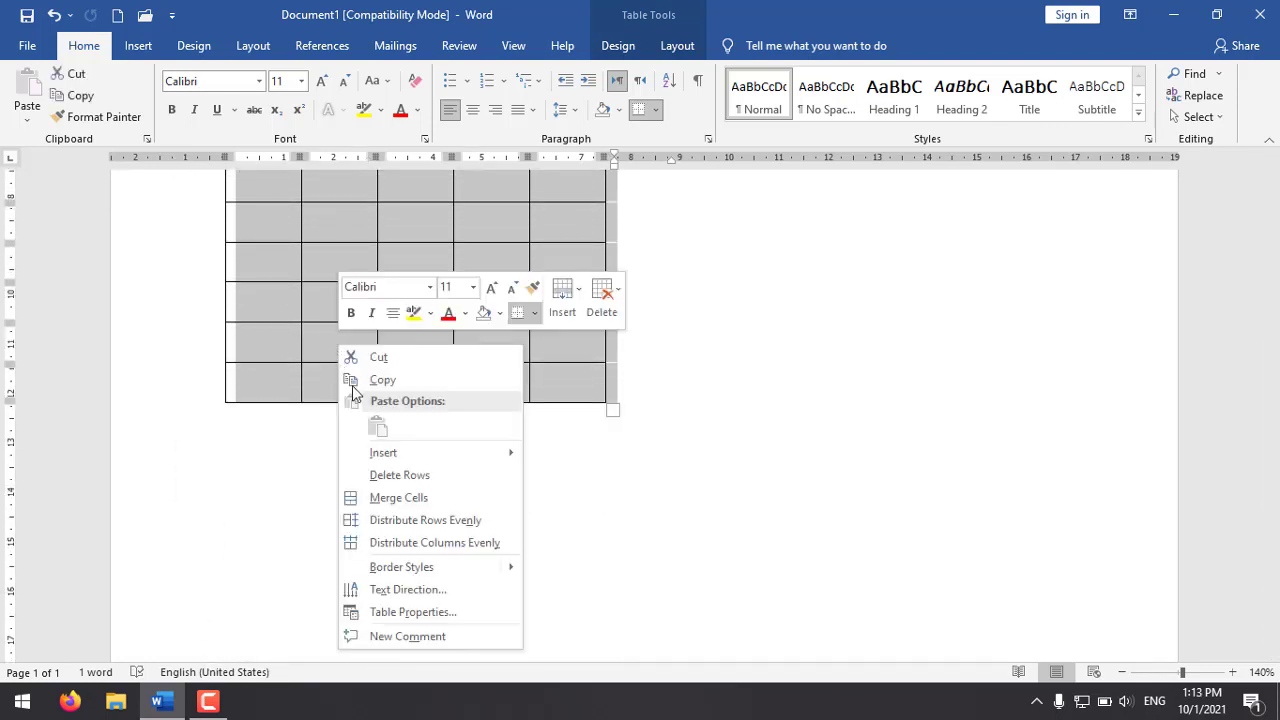
mouse_move(445, 461)
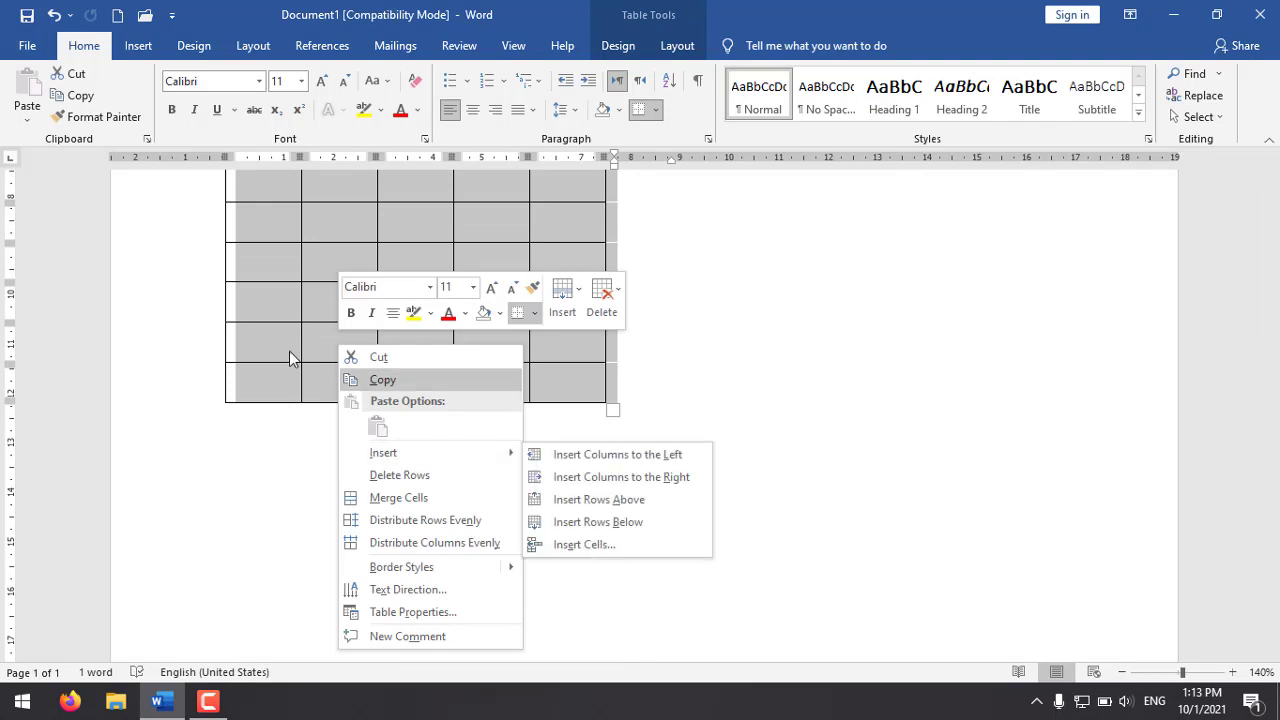
click(294, 447)
scroll(288, 436, up, 3)
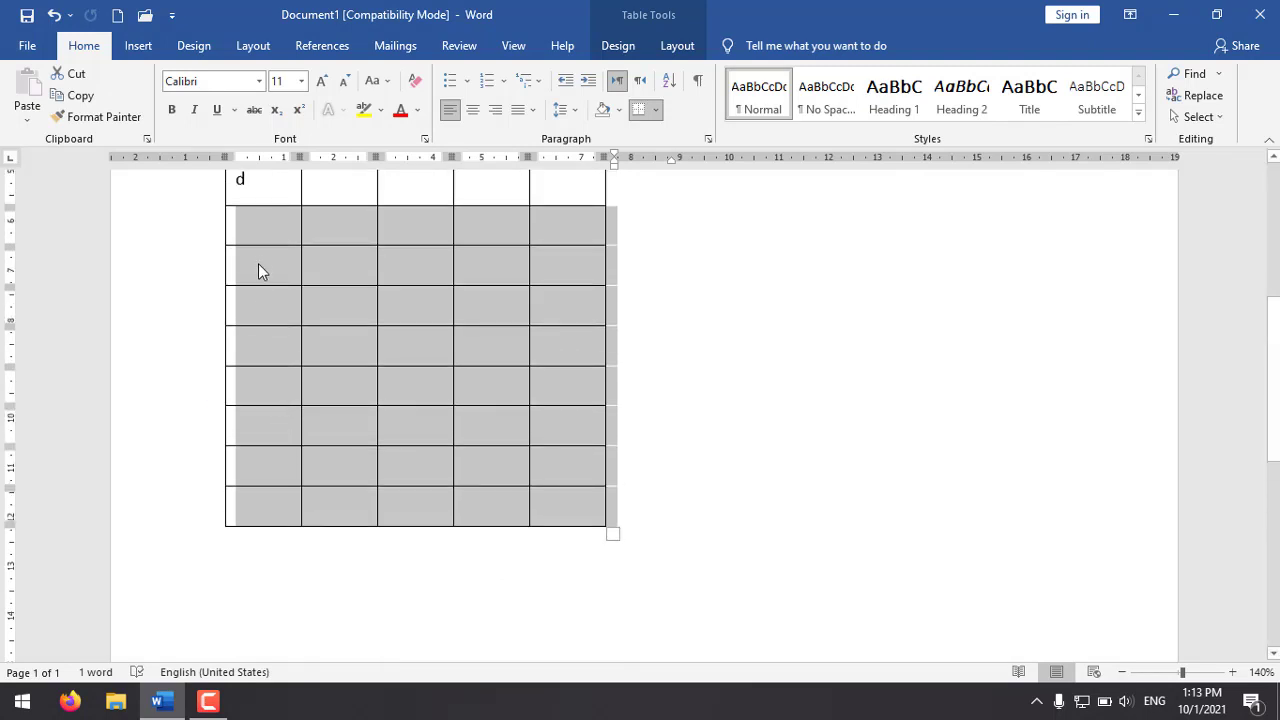
right_click(258, 227)
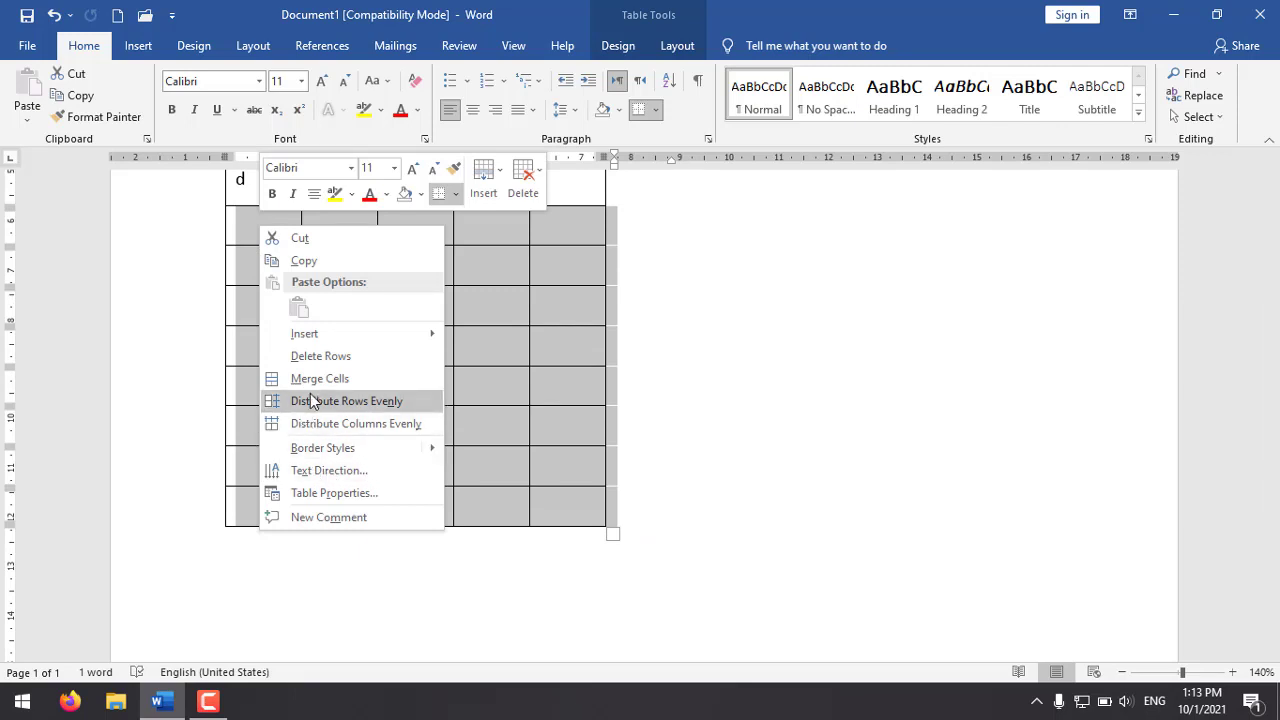
click(337, 356)
scroll(552, 450, up, 5)
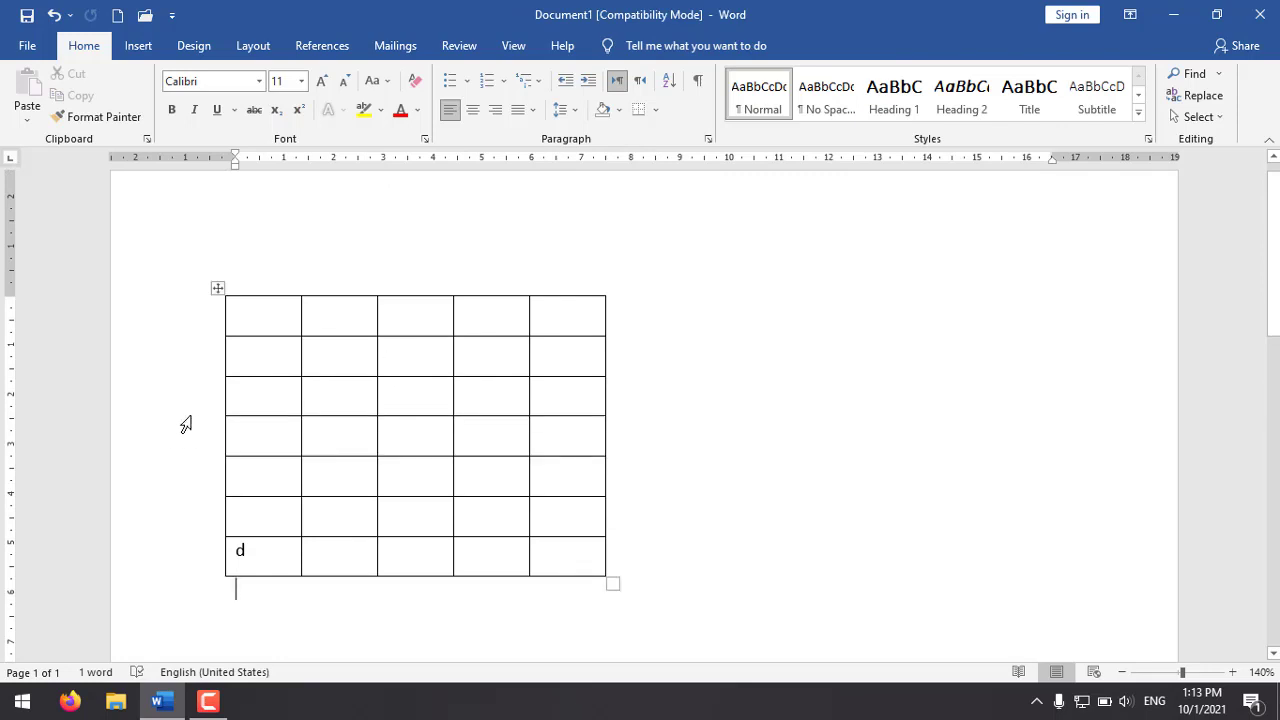
click(214, 286)
right_click(214, 287)
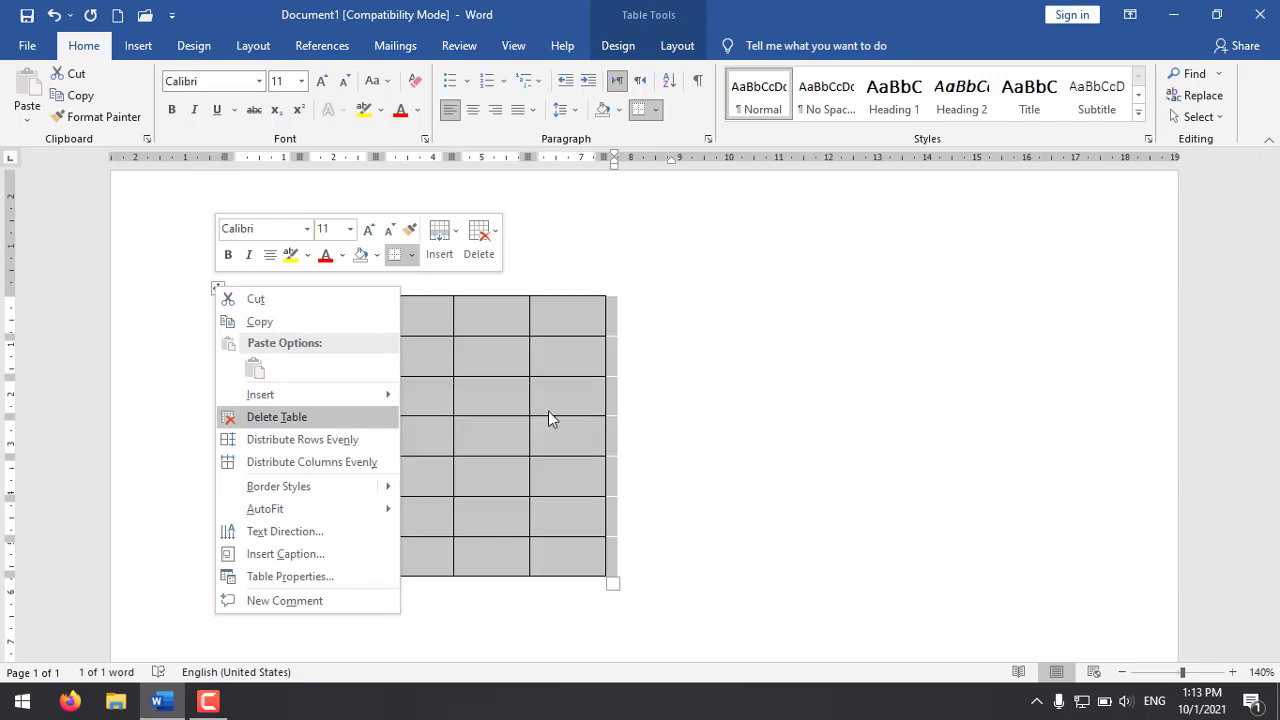
key(Escape)
click(366, 312)
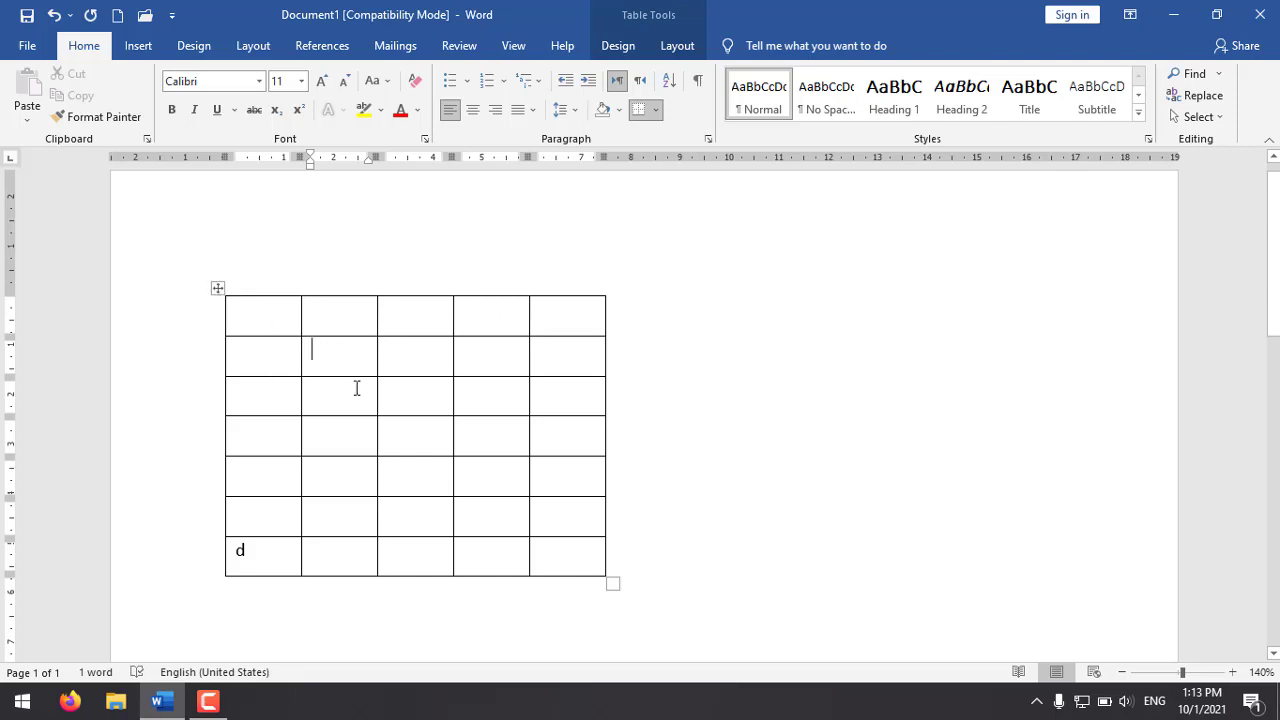
Step: Delete the entire table containing "d" from the document
click(217, 289)
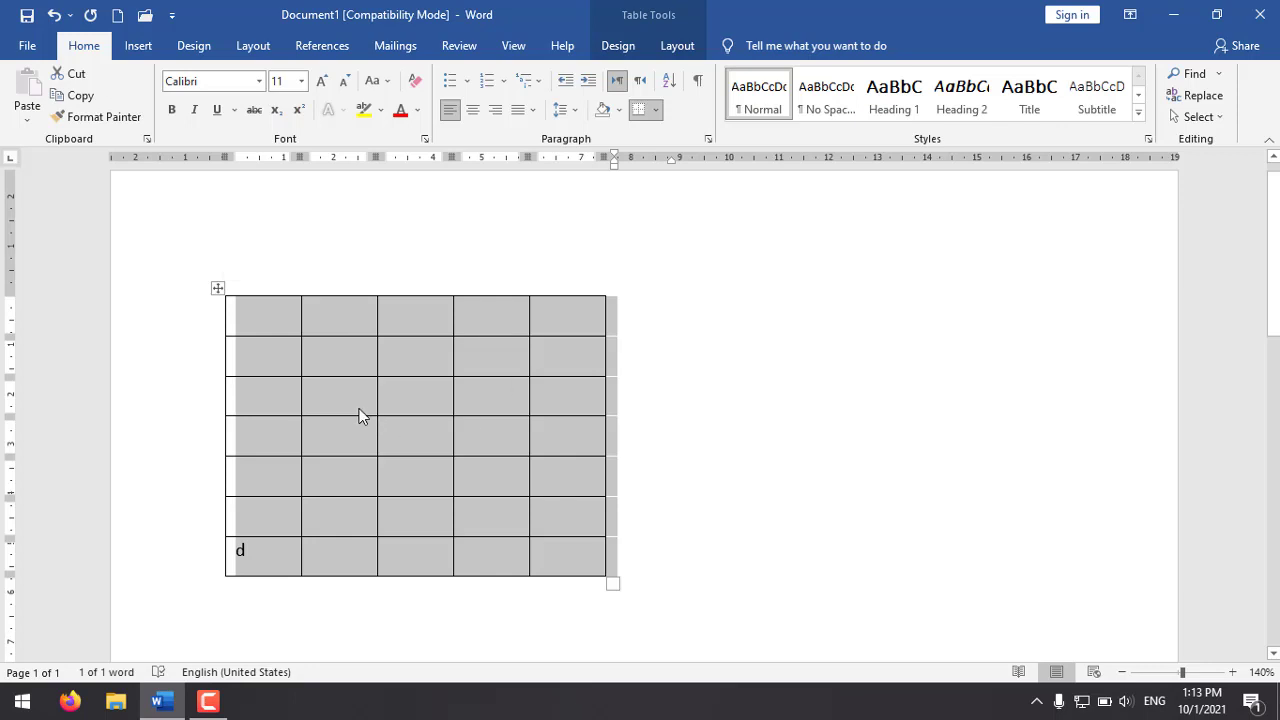
right_click(350, 340)
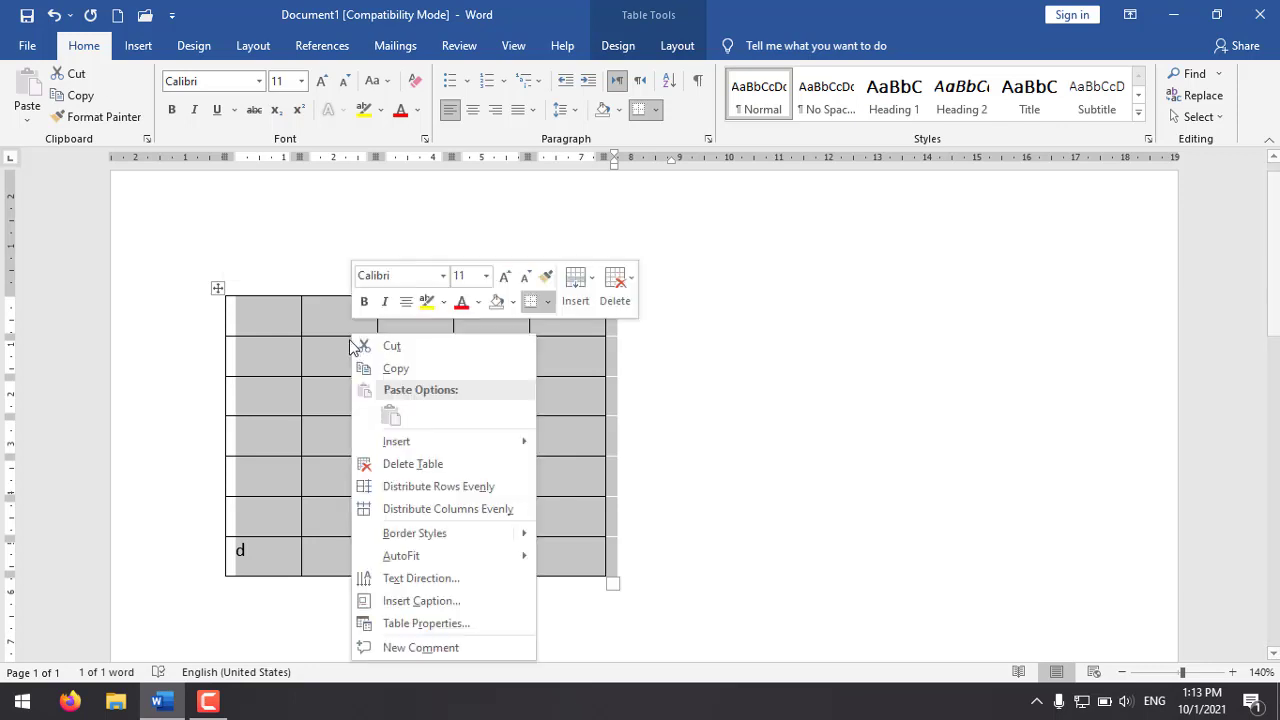
click(487, 463)
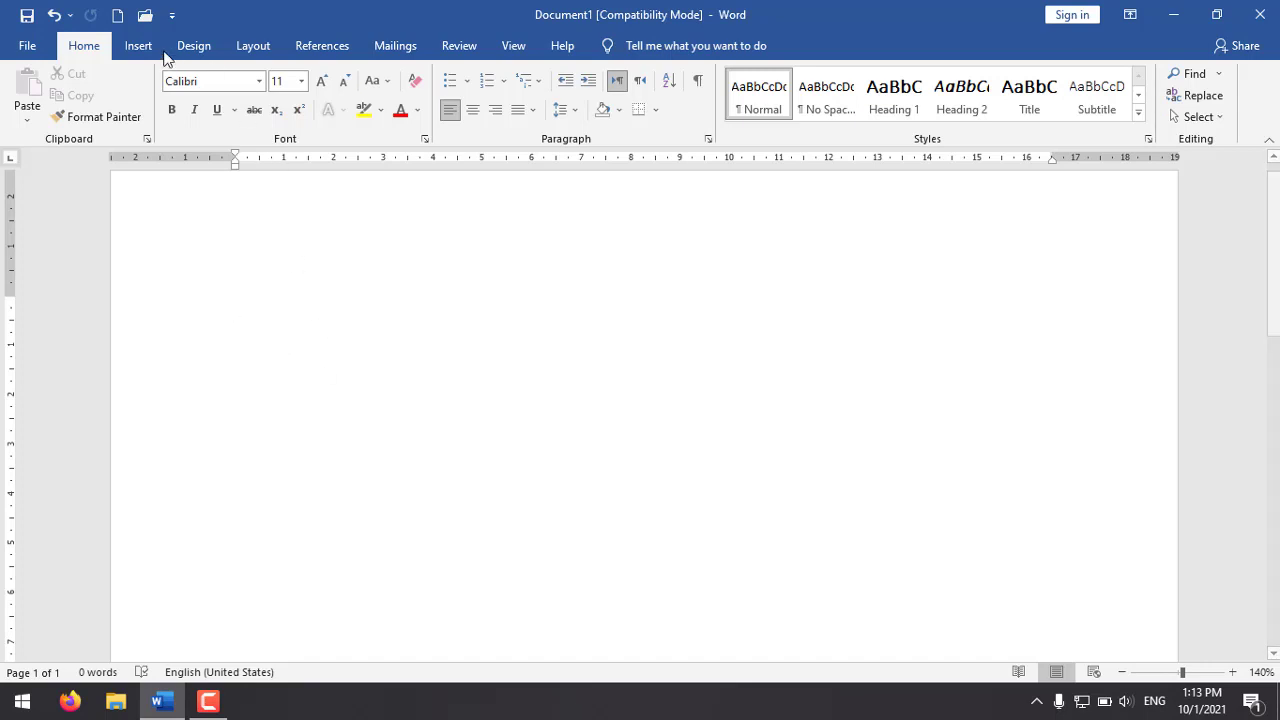
Step: Insert a new table with three columns and six rows
click(143, 47)
click(145, 122)
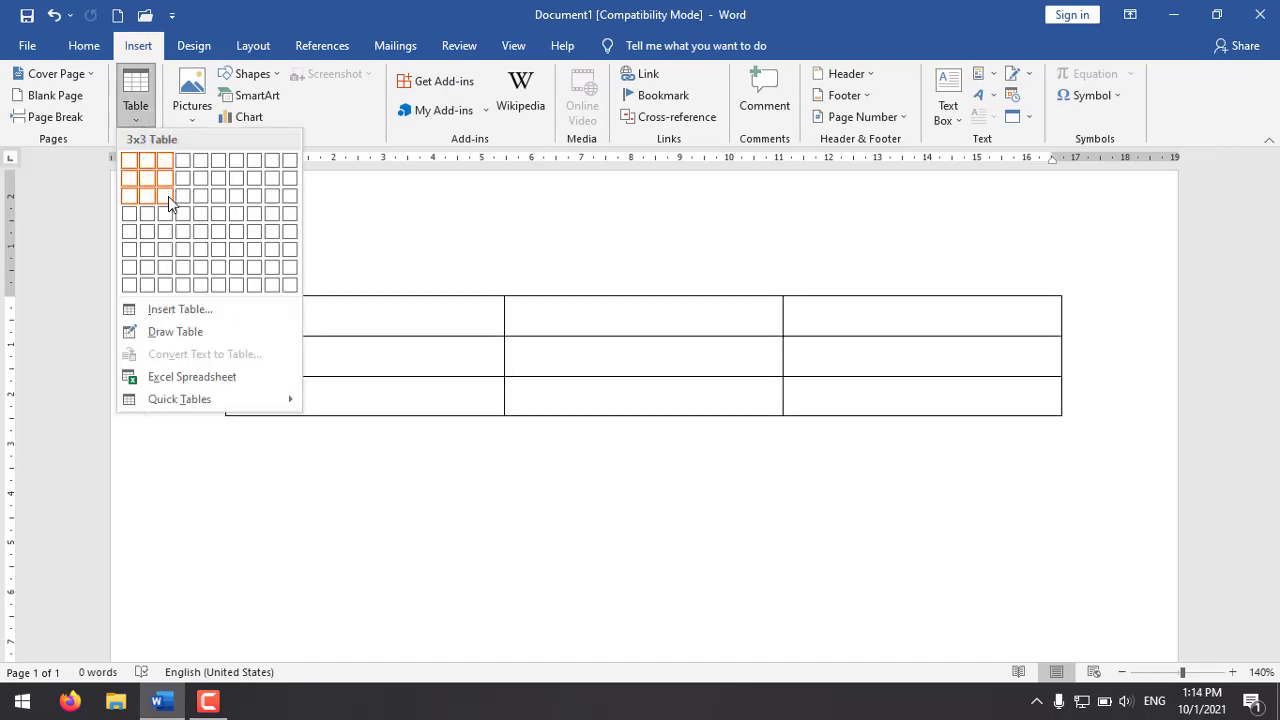
click(170, 249)
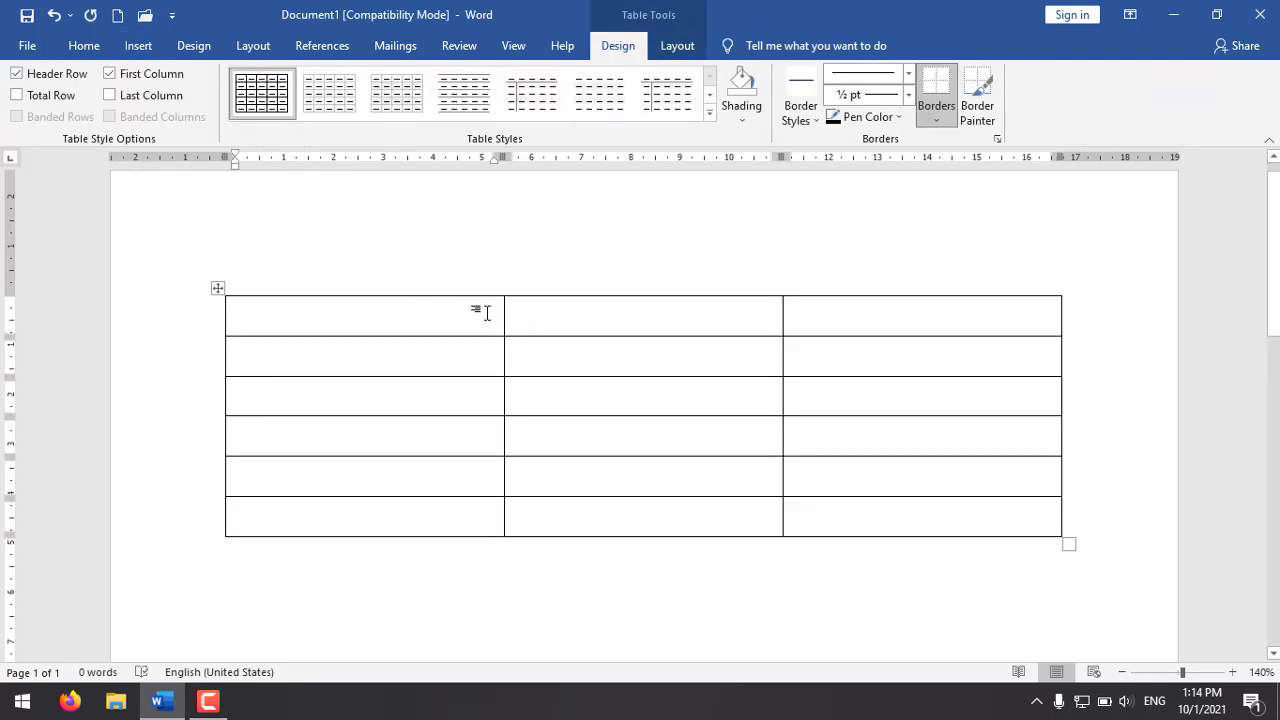
Step: Resize the table's columns to about 1.4 cm, 4.25 cm and 9 cm wide, from first to third
drag(503, 314, 288, 317)
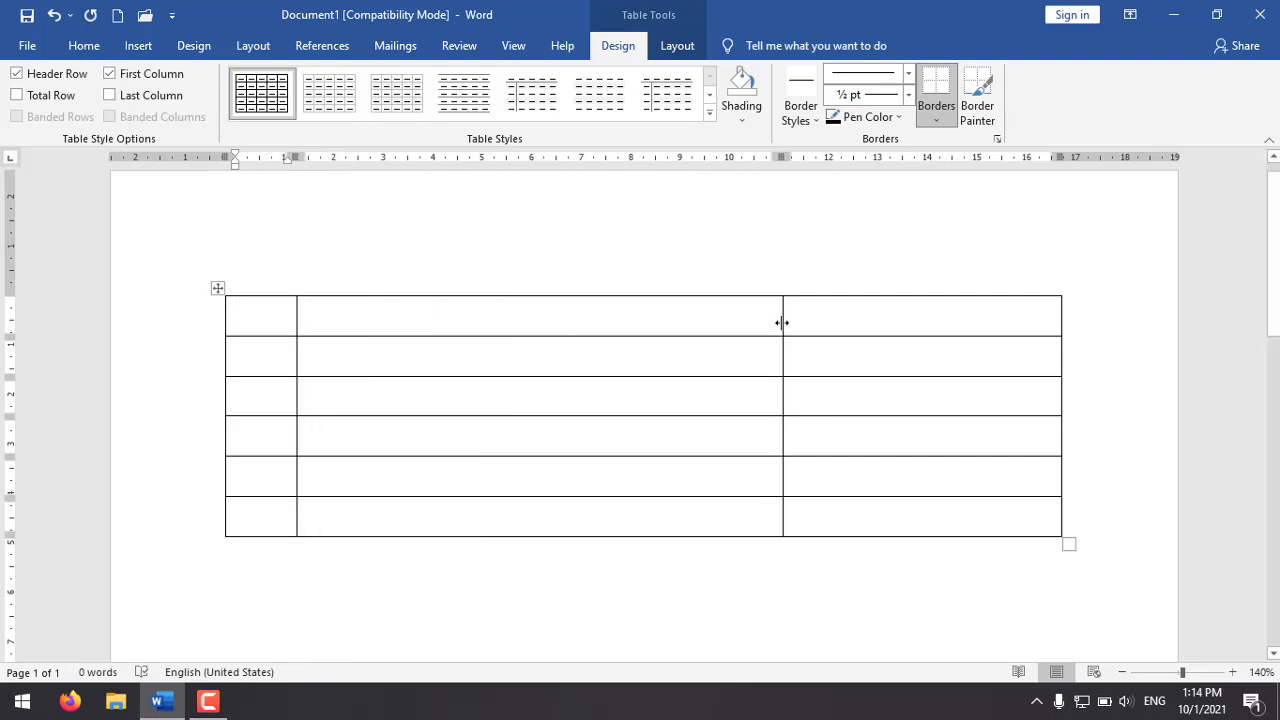
drag(782, 322, 507, 323)
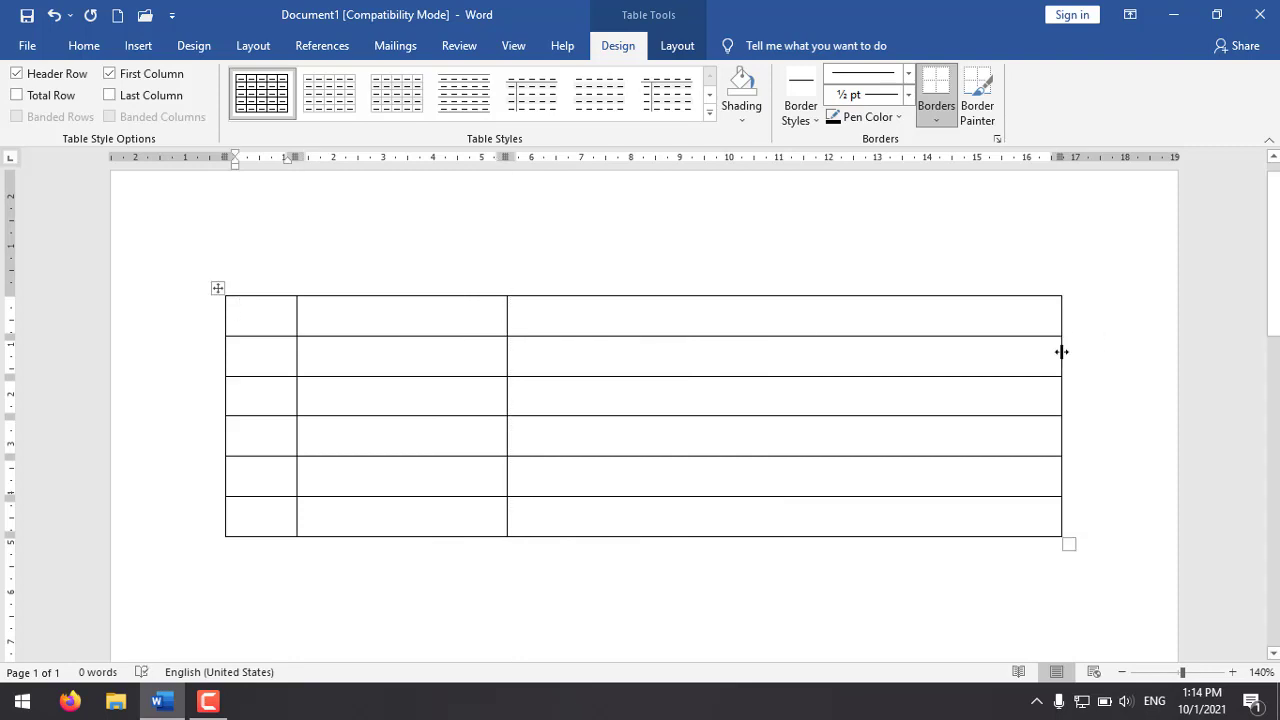
drag(1061, 352, 959, 355)
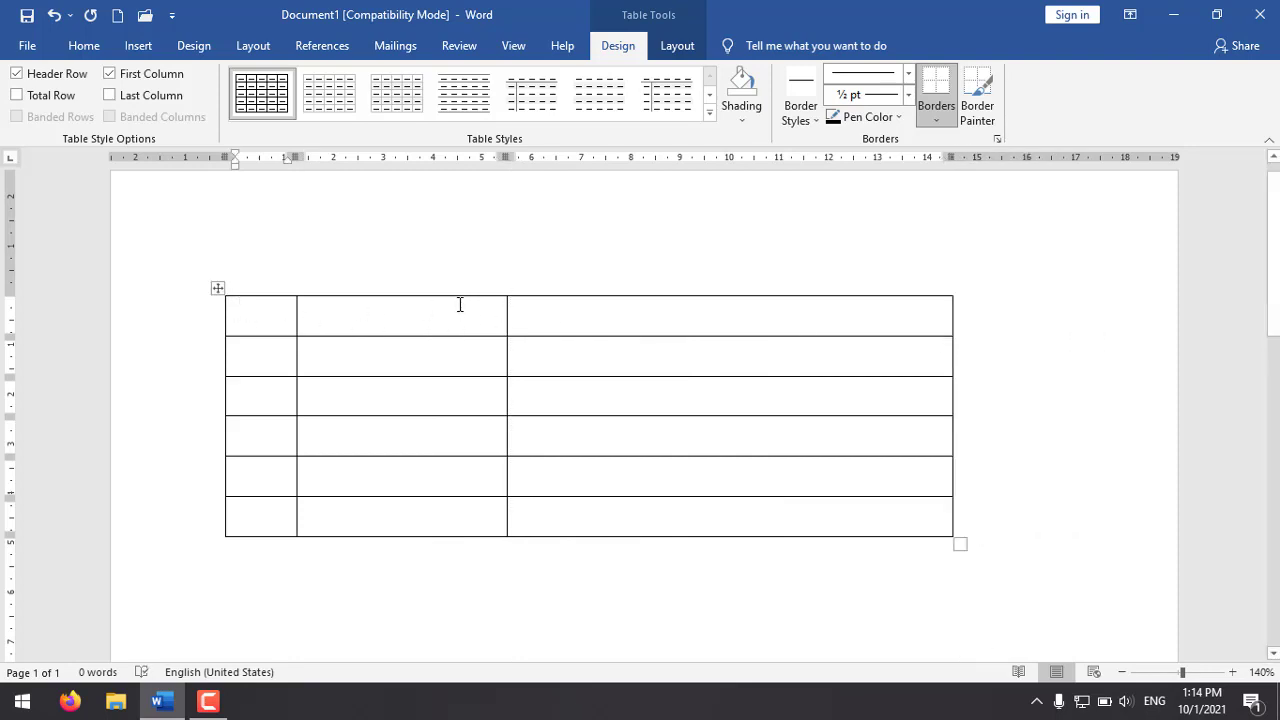
Step: Enter the column headings "No", "Kelas" and "Jumlah Siswa" in the table's first row
text(No)
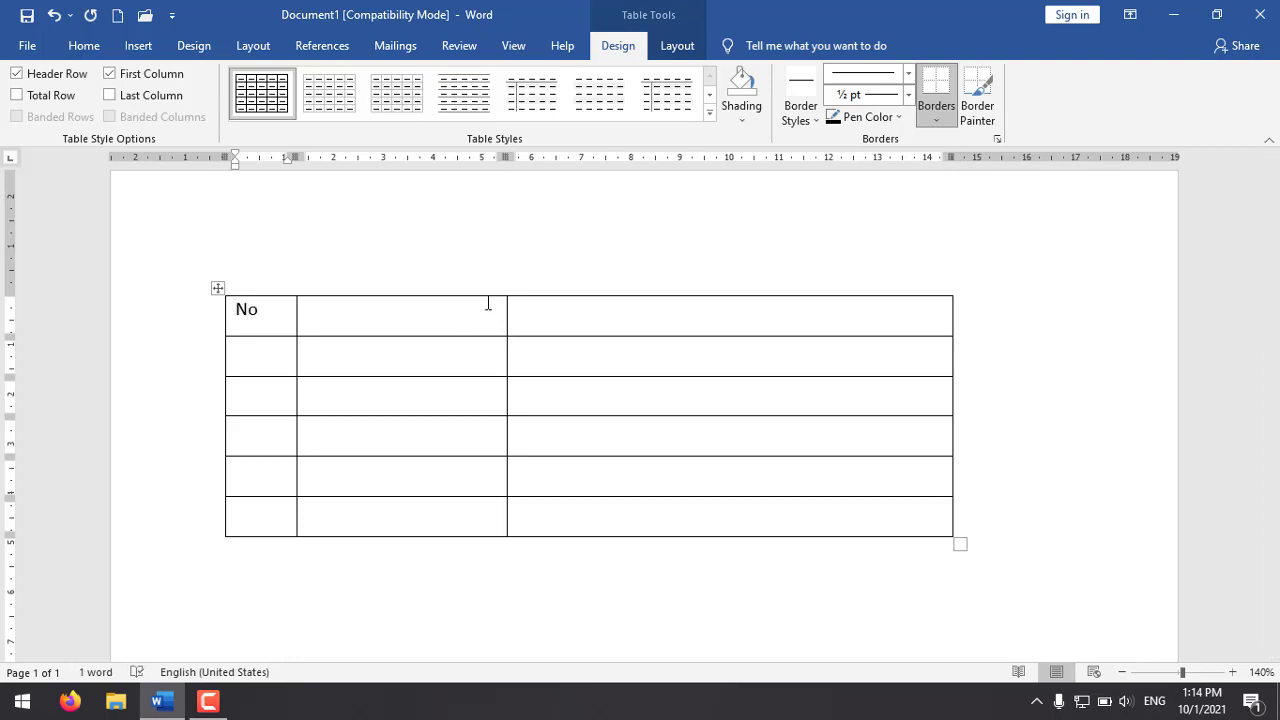
click(394, 313)
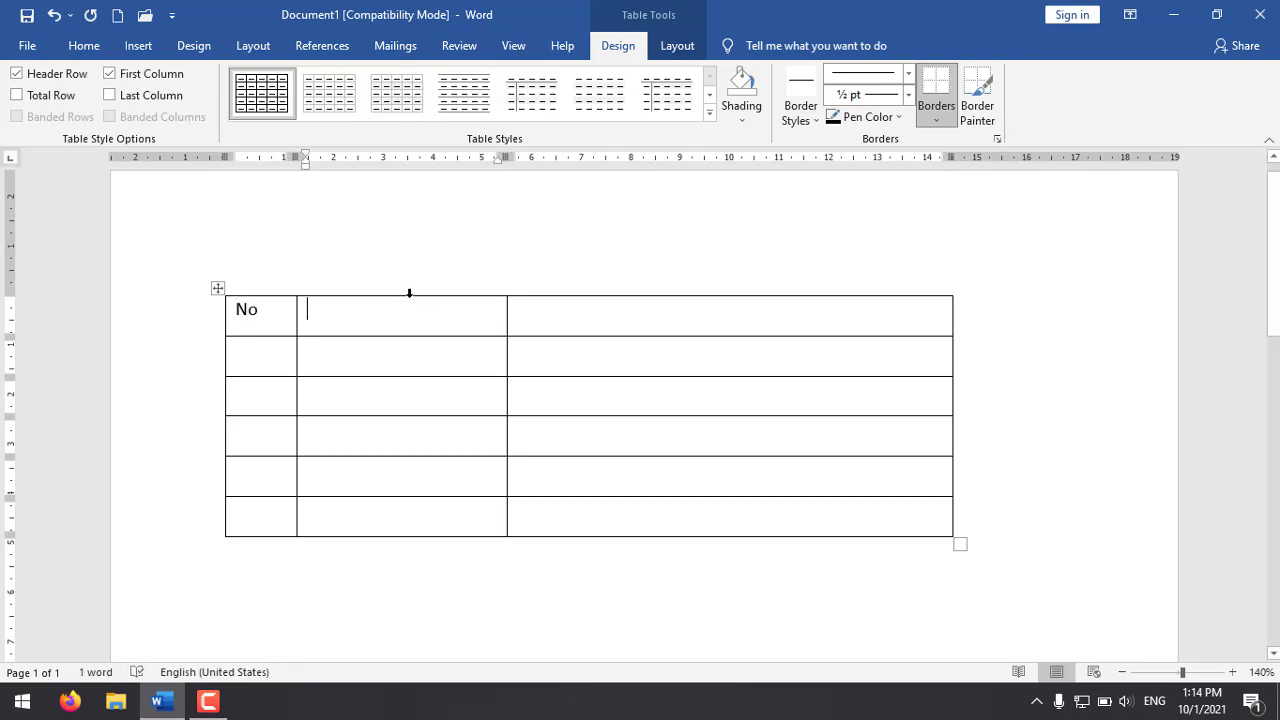
text(Keas)
key(BackSpace)
key(BackSpace)
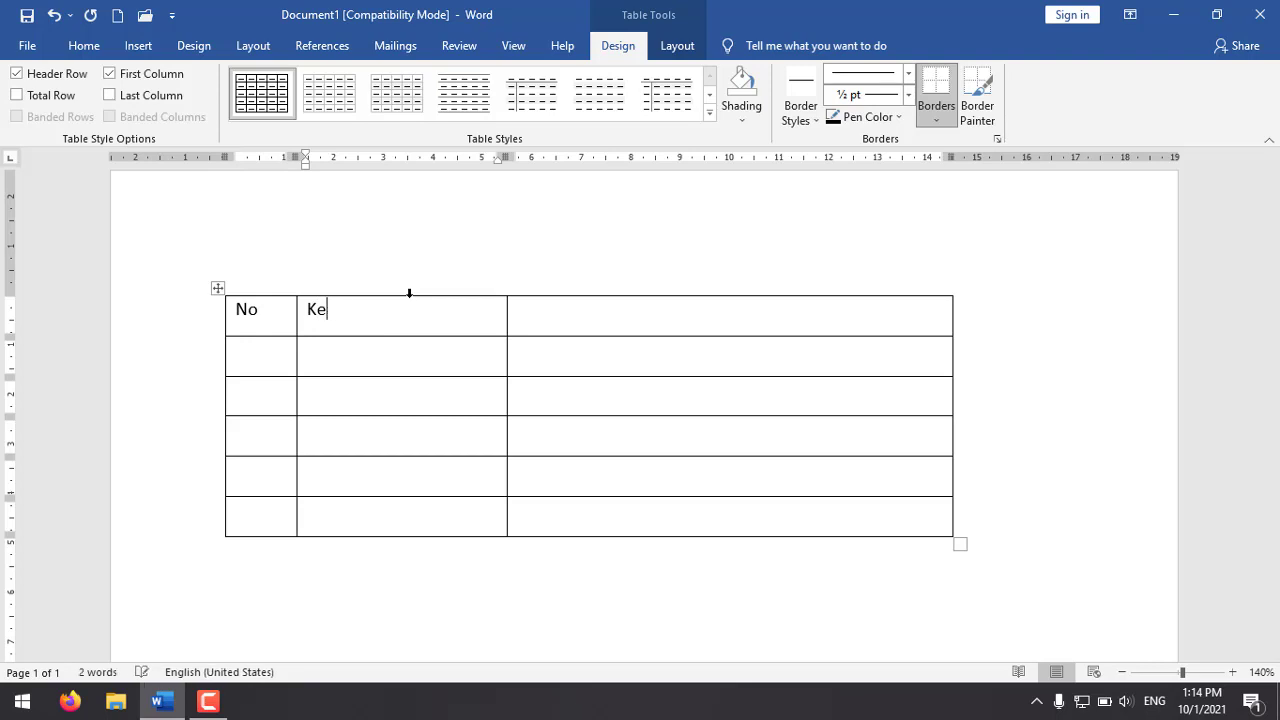
text(las)
click(554, 312)
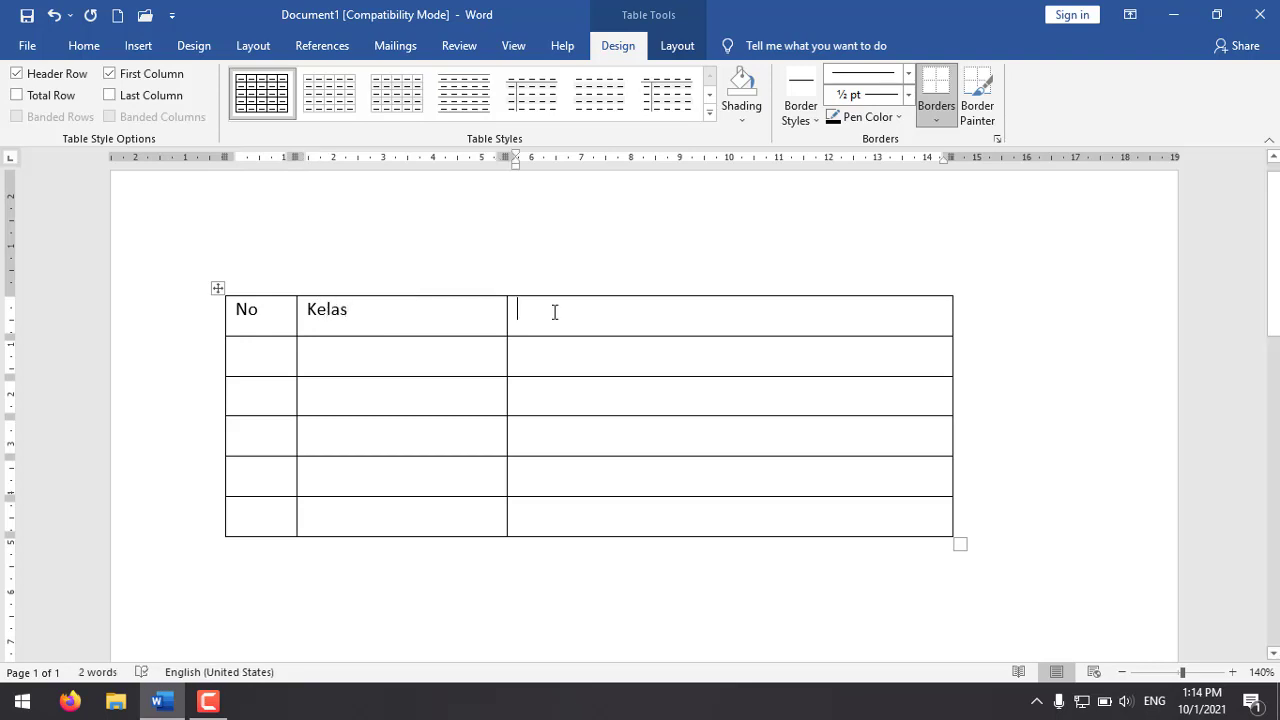
text(Jumlah )
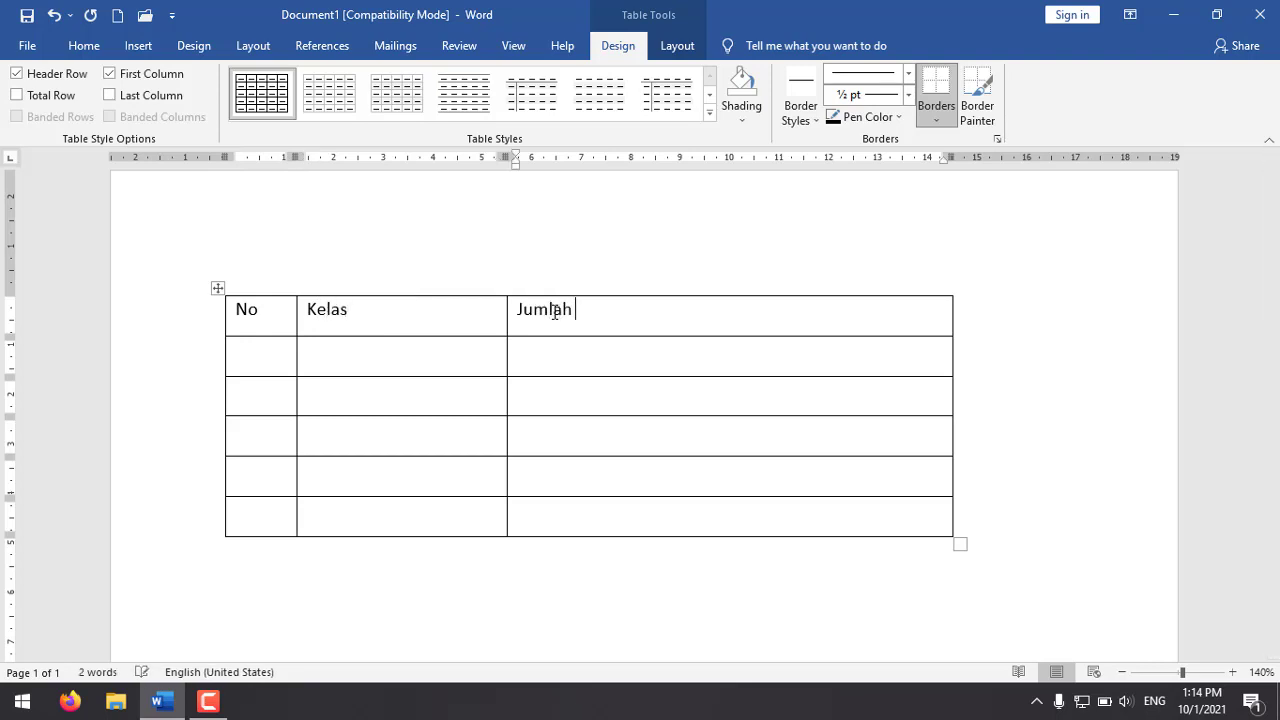
text(Siswa)
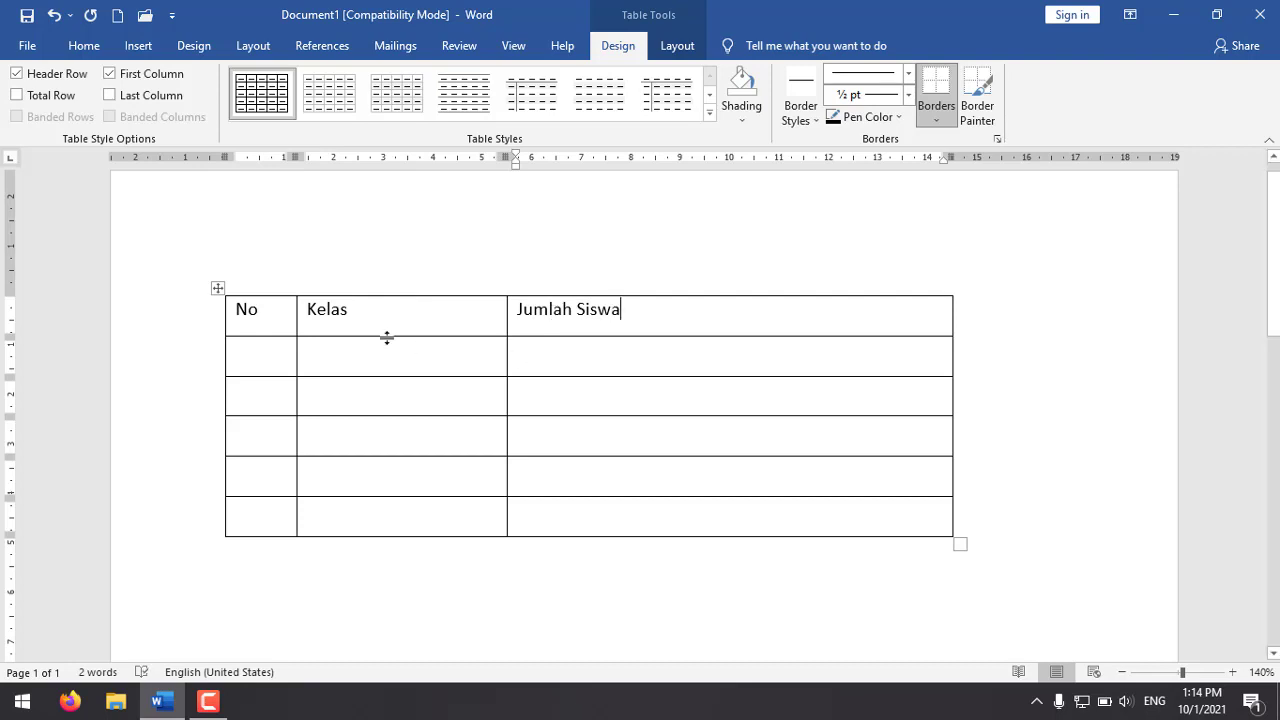
Step: Fill the Kelas column with Pulau, Pantai, Tanjung, Selat and Teluk, one per row below the heading
click(472, 348)
text(Pulau)
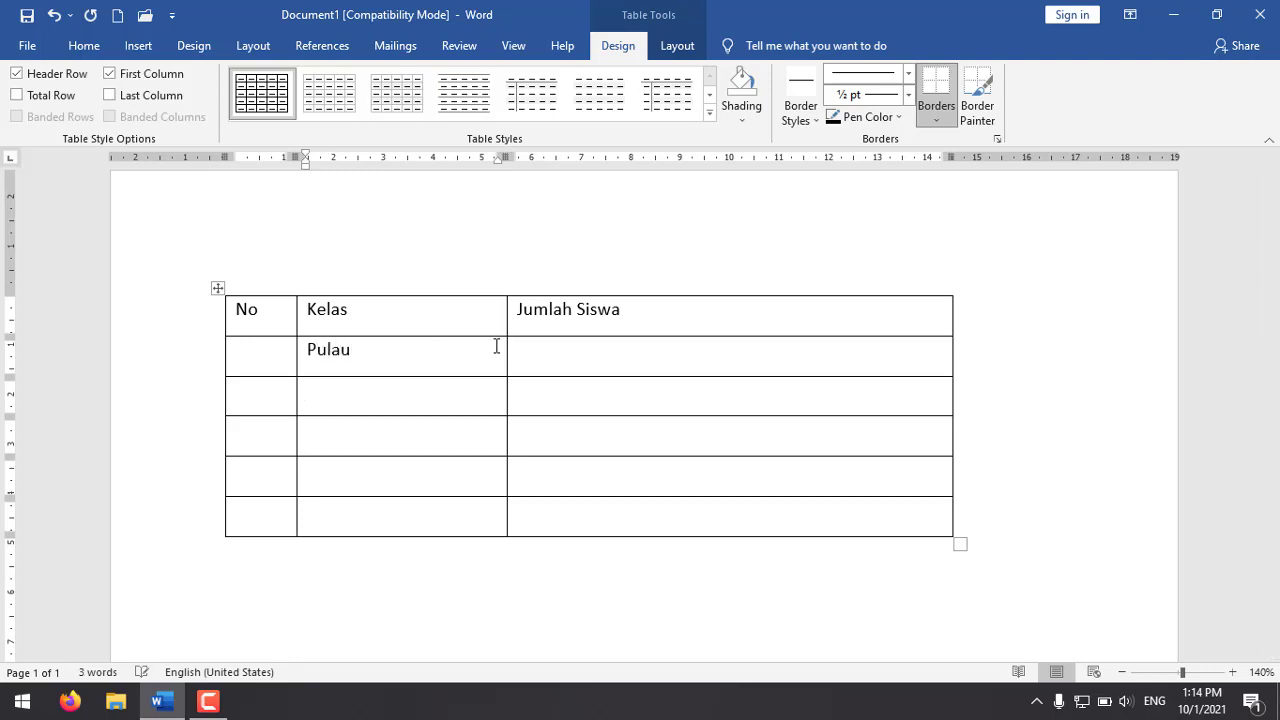
key(Down)
text(Pantai)
text(Tanjung)
key(Down)
text(Selat)
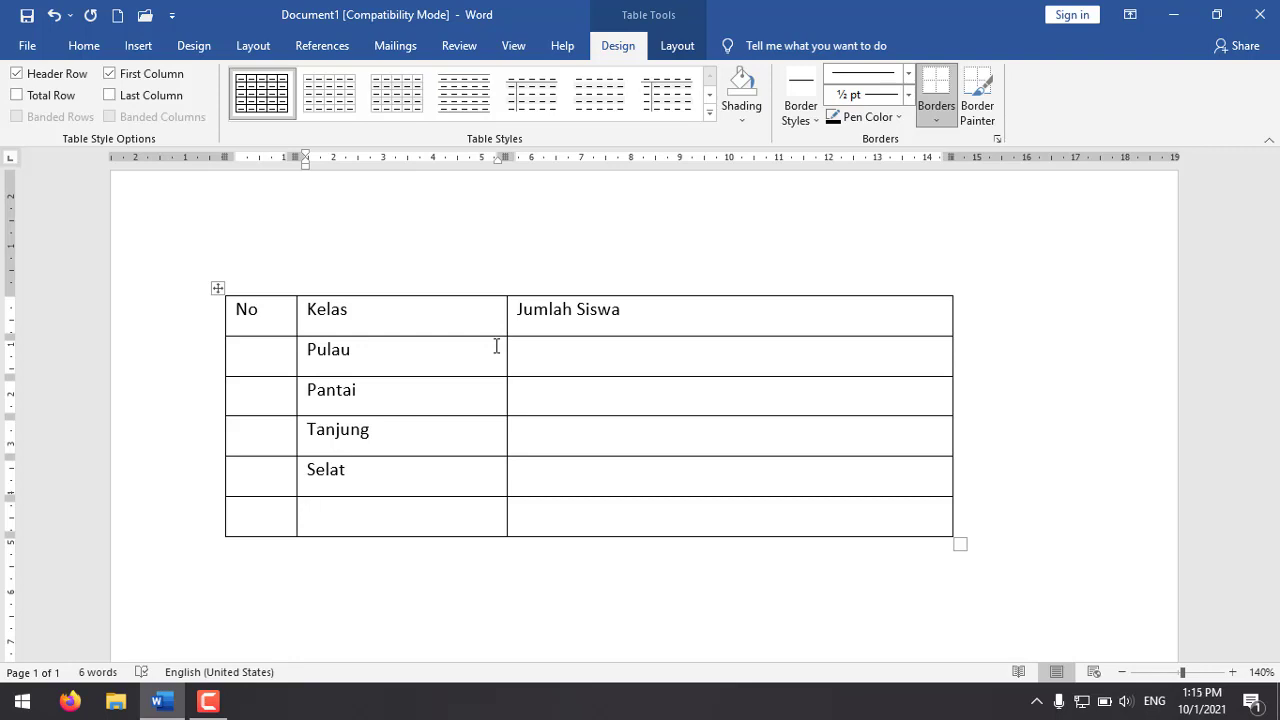
text(Teluk)
Step: Number the five empty cells under "No" automatically with the 1., 2., 3. numbering format
click(271, 360)
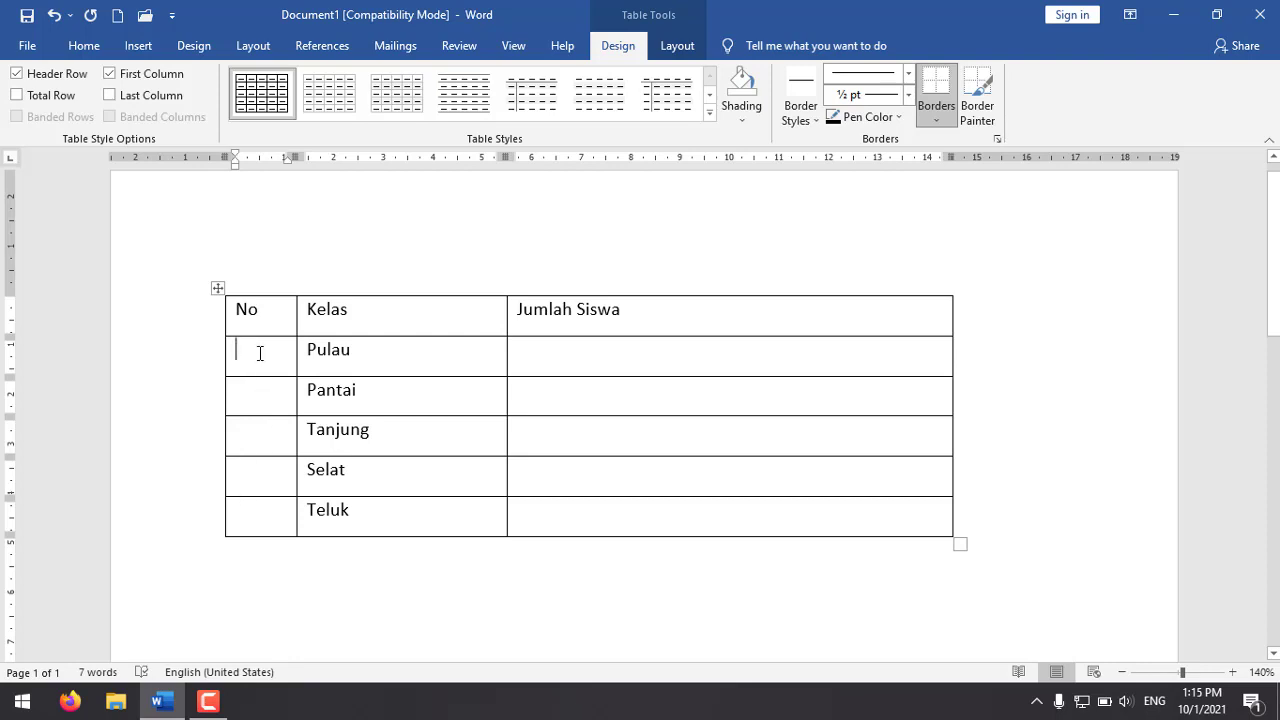
drag(259, 353, 251, 517)
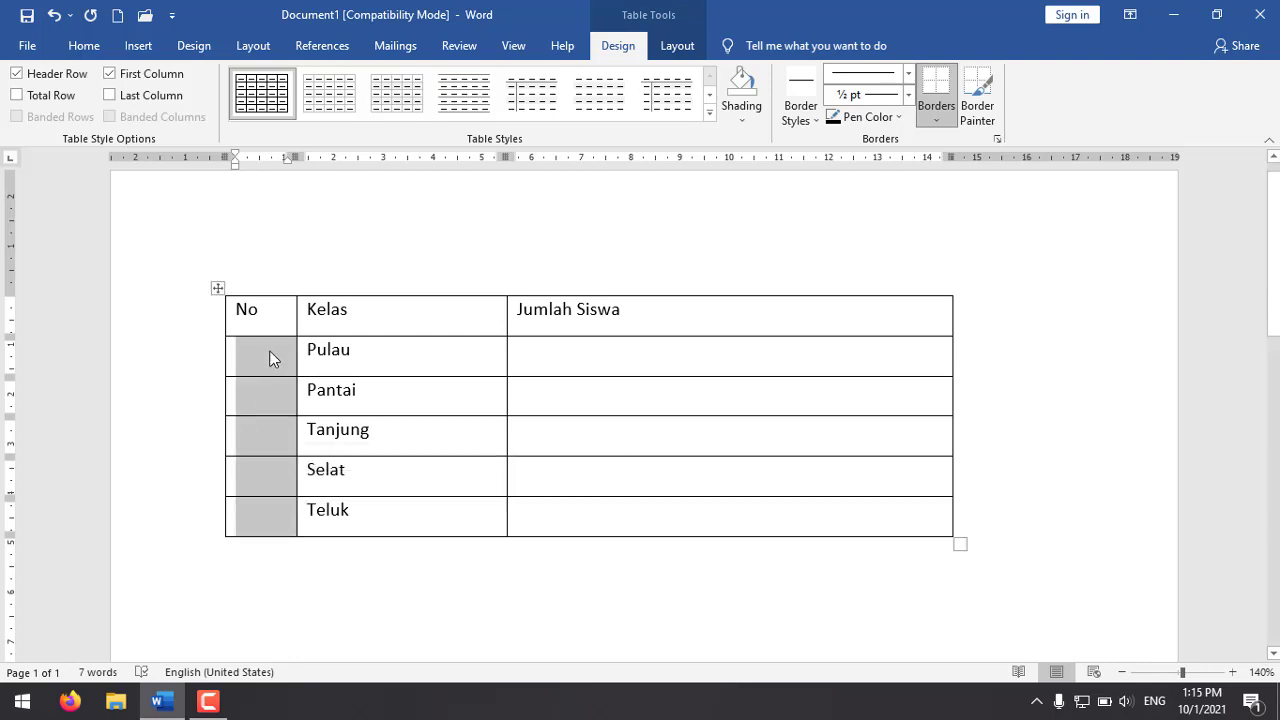
click(84, 46)
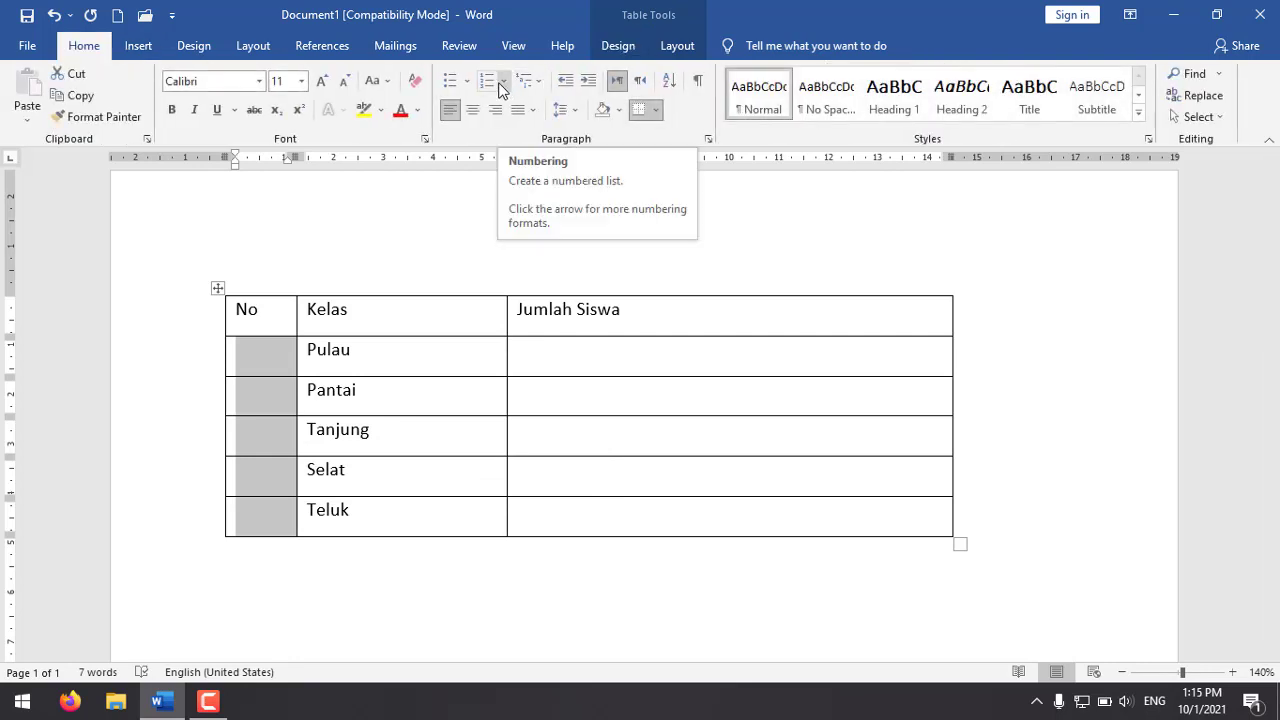
click(503, 82)
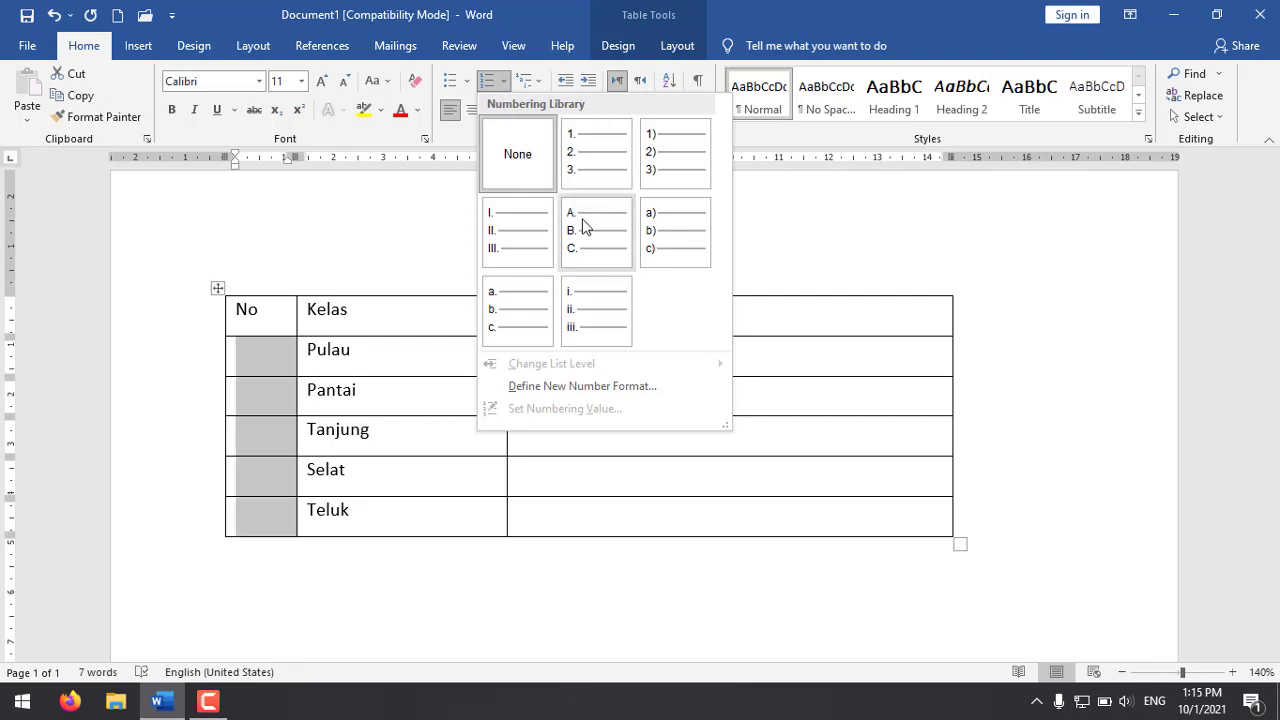
click(586, 168)
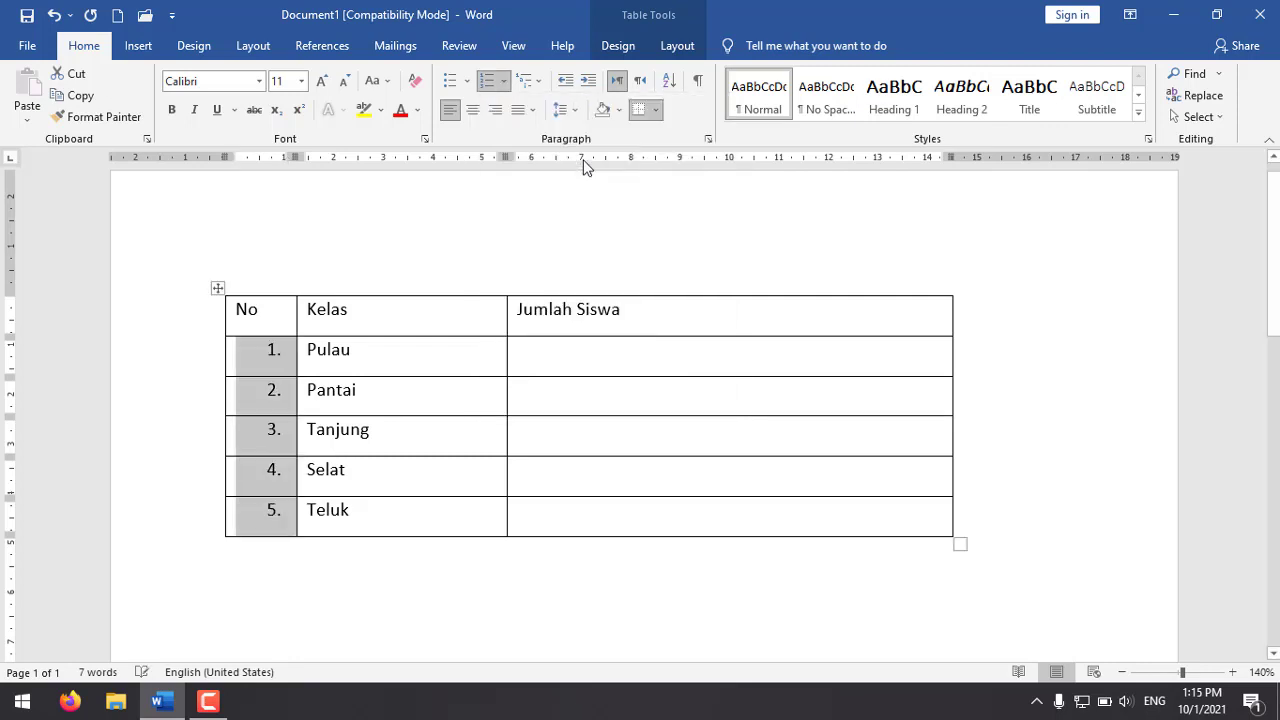
click(352, 366)
Step: Fill the Jumlah Siswa column with 23, 22, 22, 21 and 22 for the five classes in order
click(605, 362)
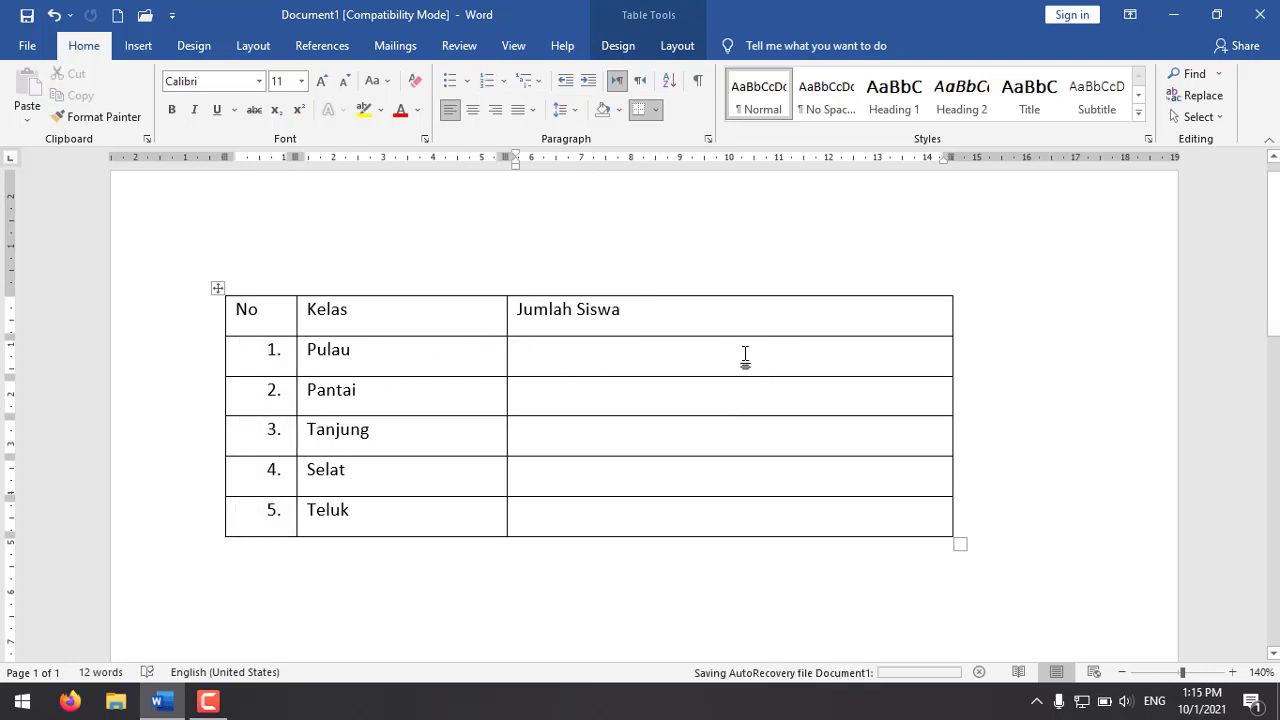
text(23)
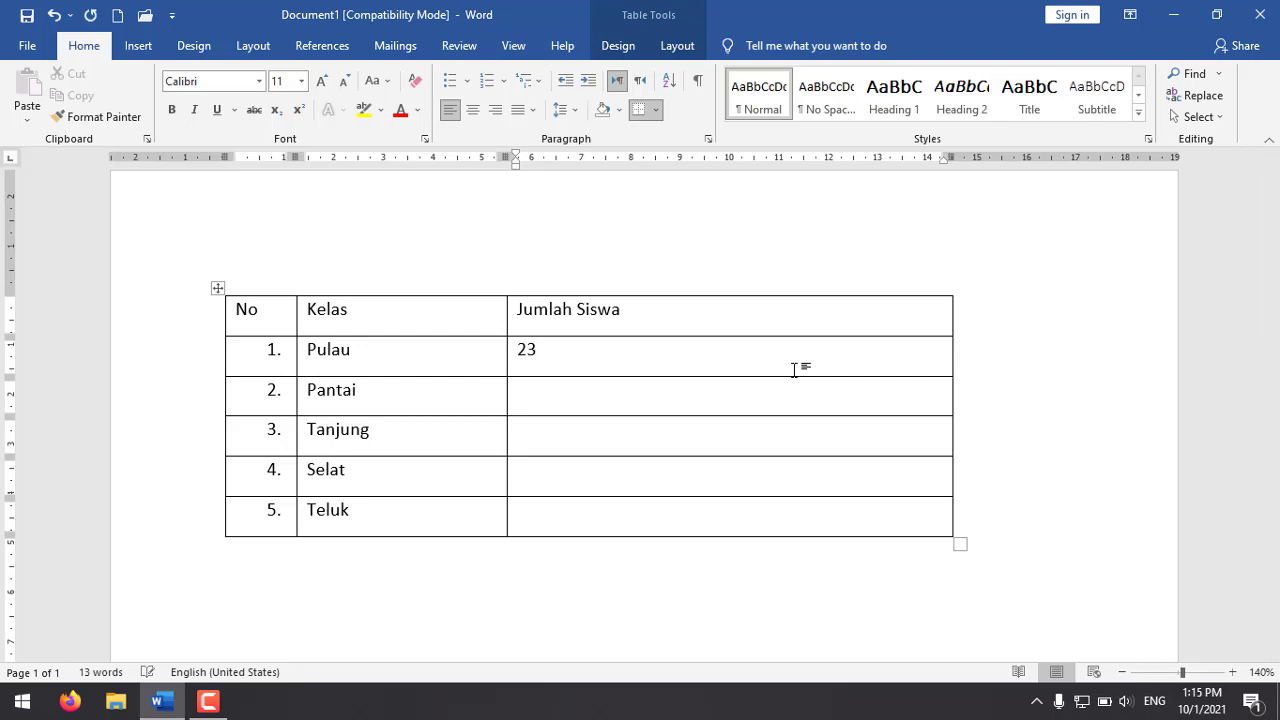
text(22)
key(Down)
text(22)
key(Down)
text(21)
key(Down)
text(22)
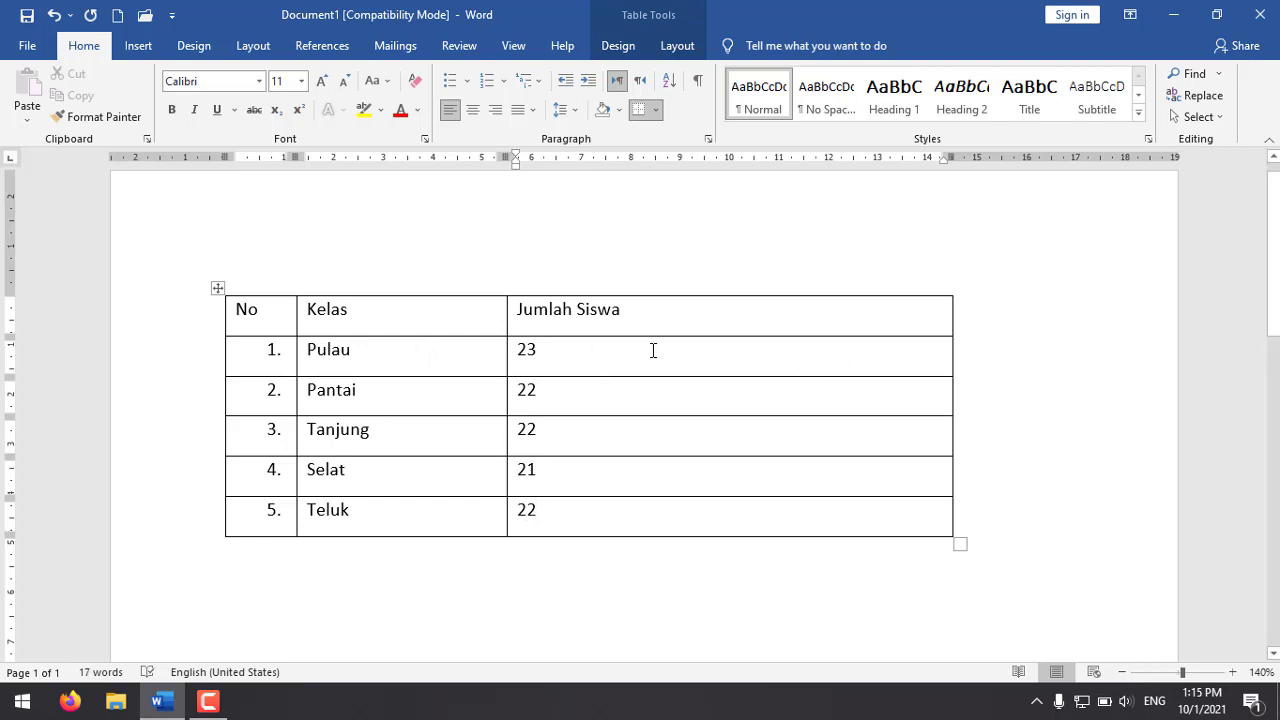
Step: Center the text of the whole table horizontally and vertically within its cells
click(219, 291)
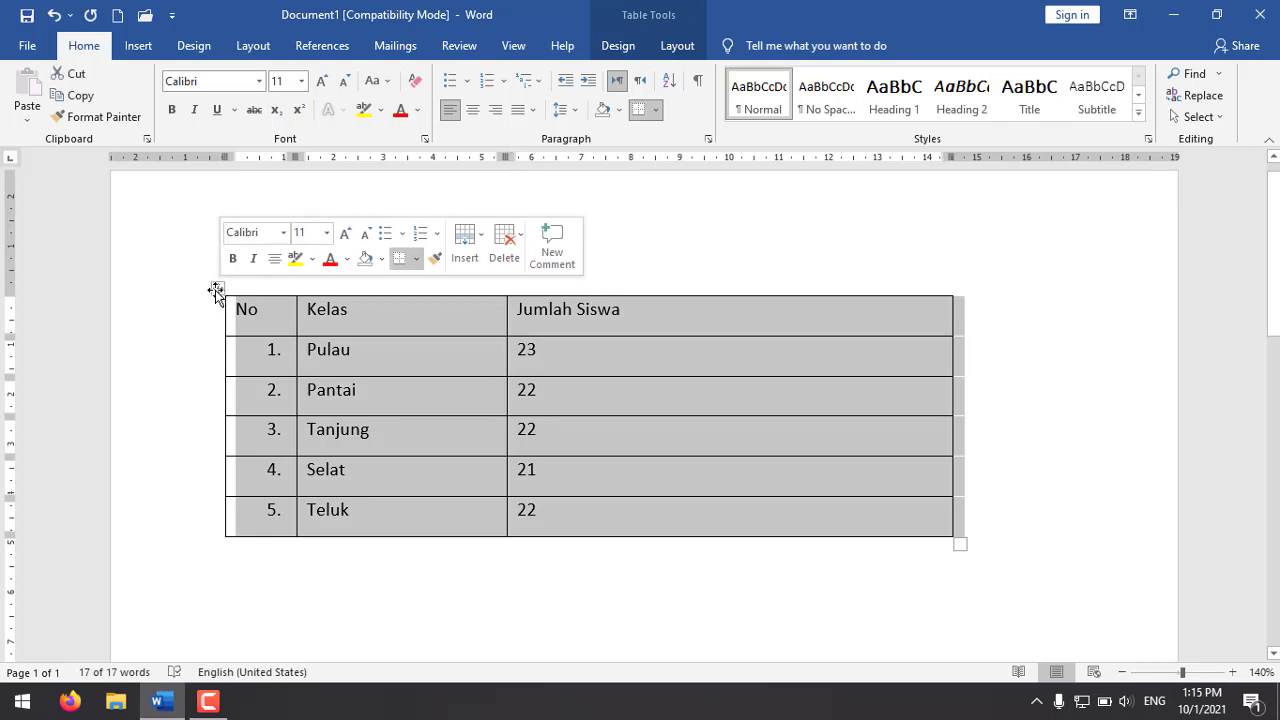
click(677, 45)
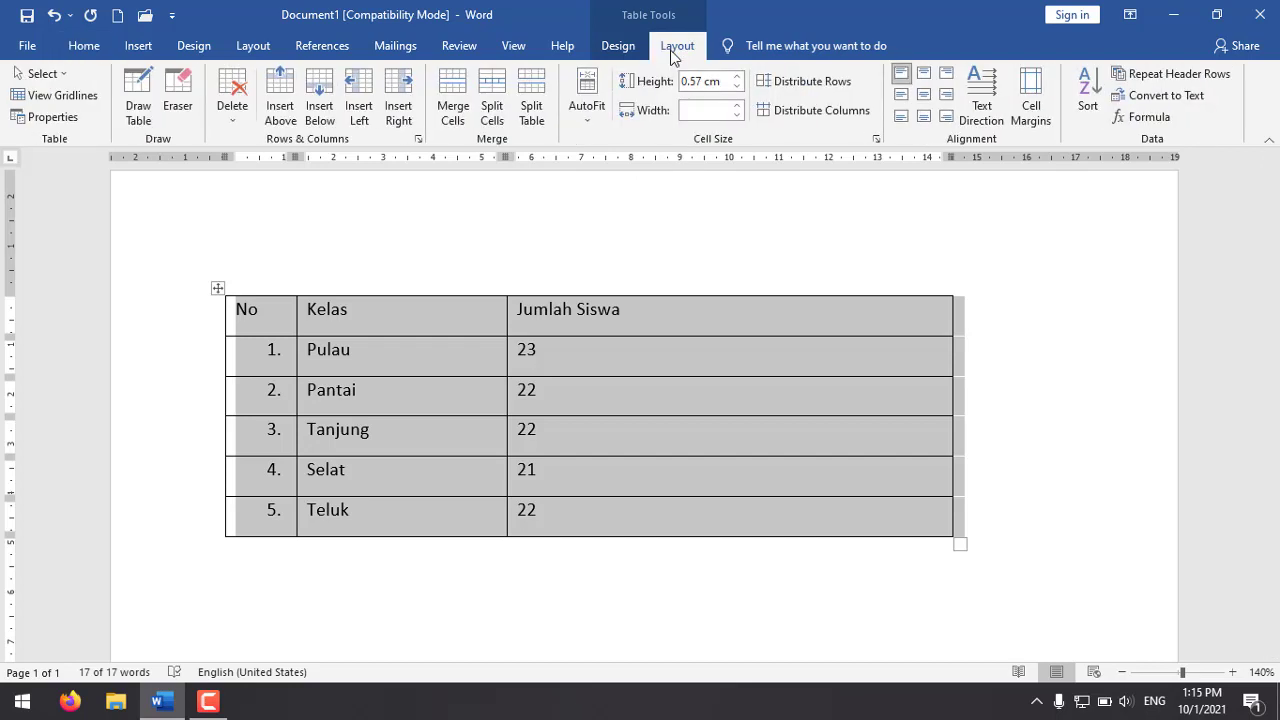
click(926, 93)
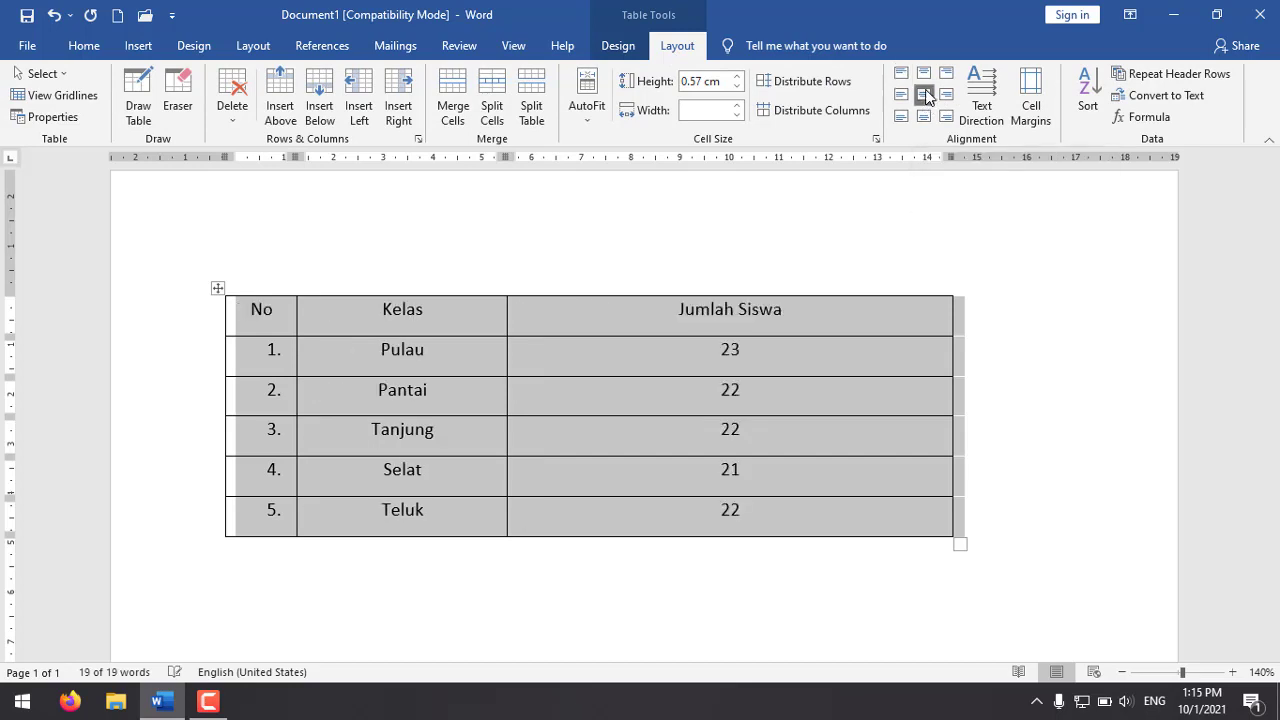
click(623, 346)
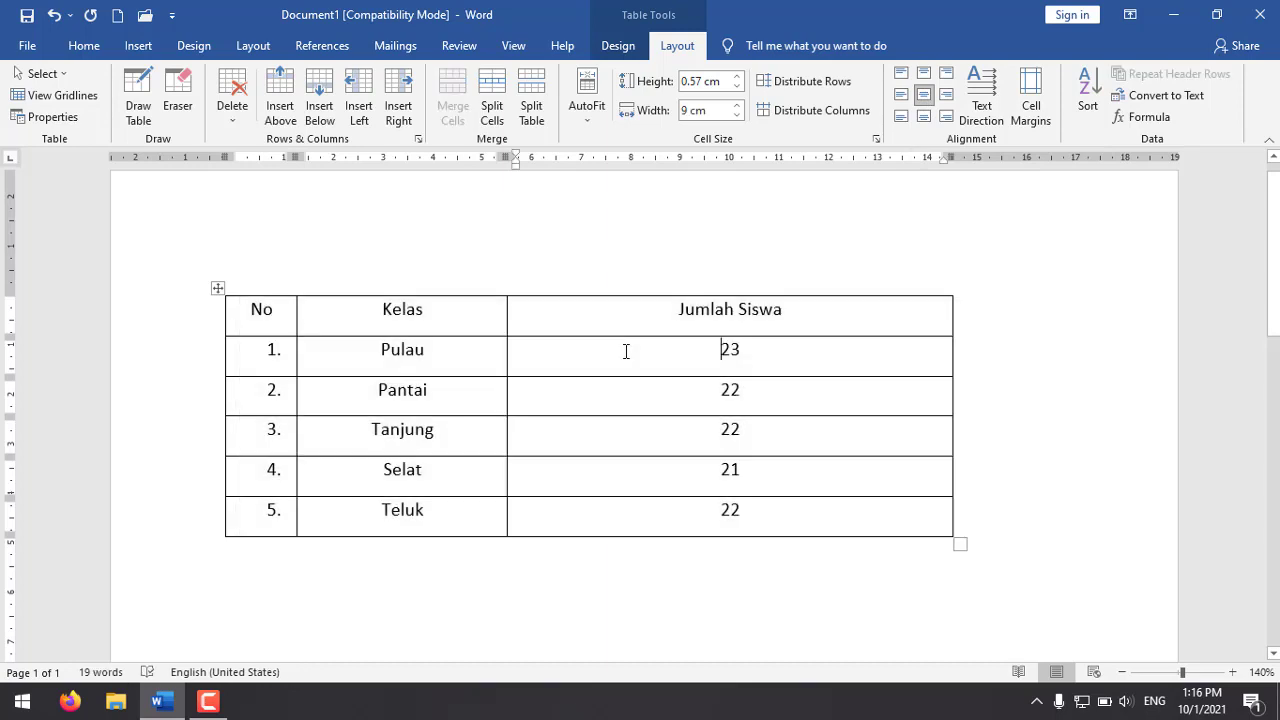
Step: Left-align the five class names from Pulau to Teluk in the Kelas column
drag(421, 347, 414, 517)
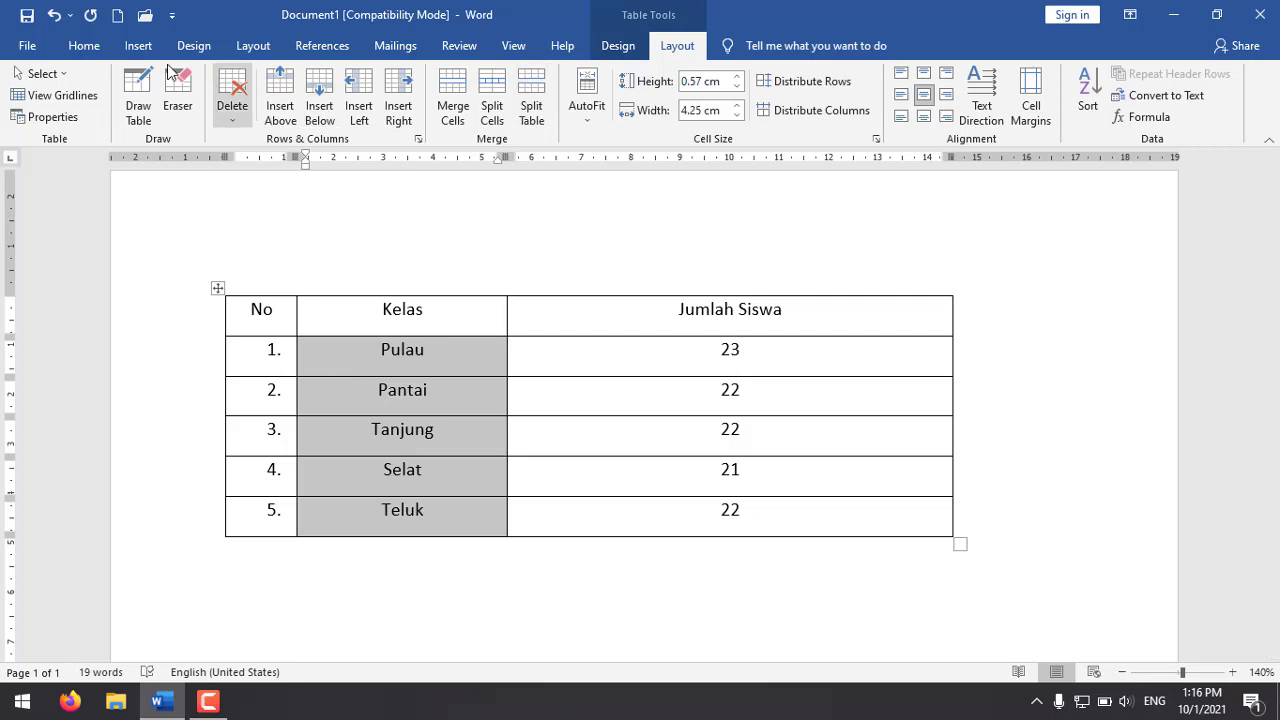
click(84, 46)
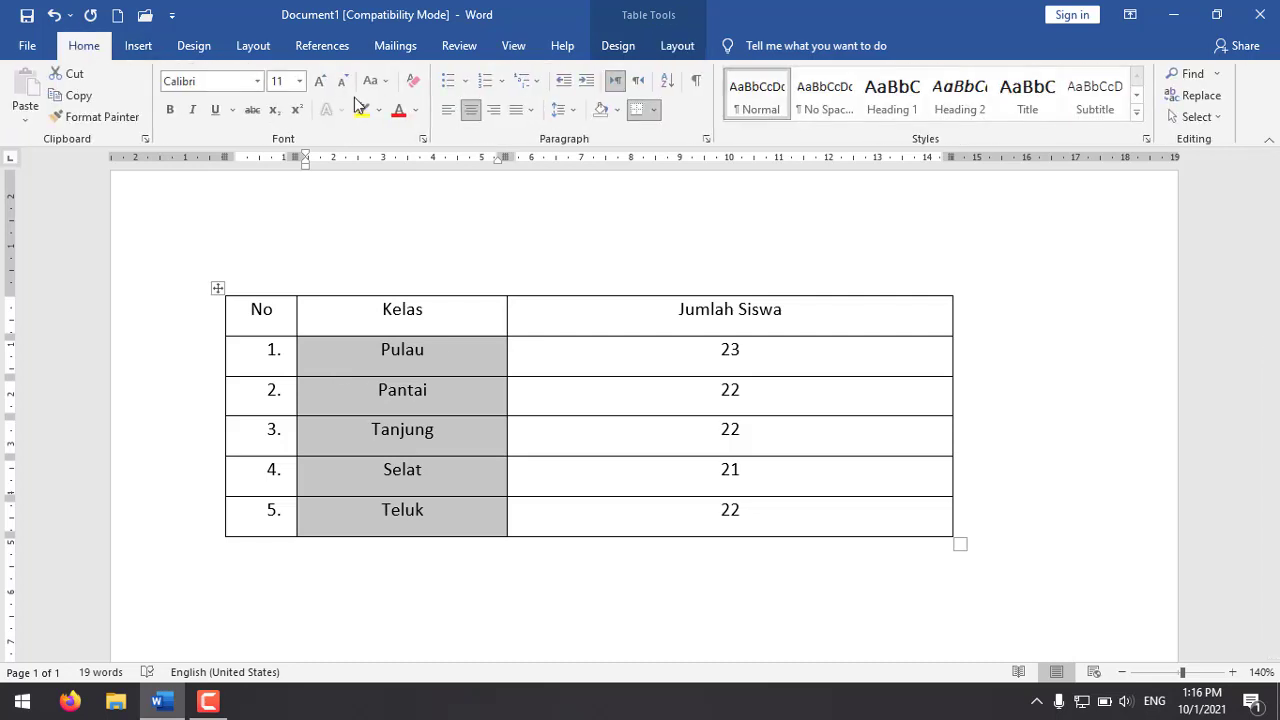
click(450, 118)
click(593, 364)
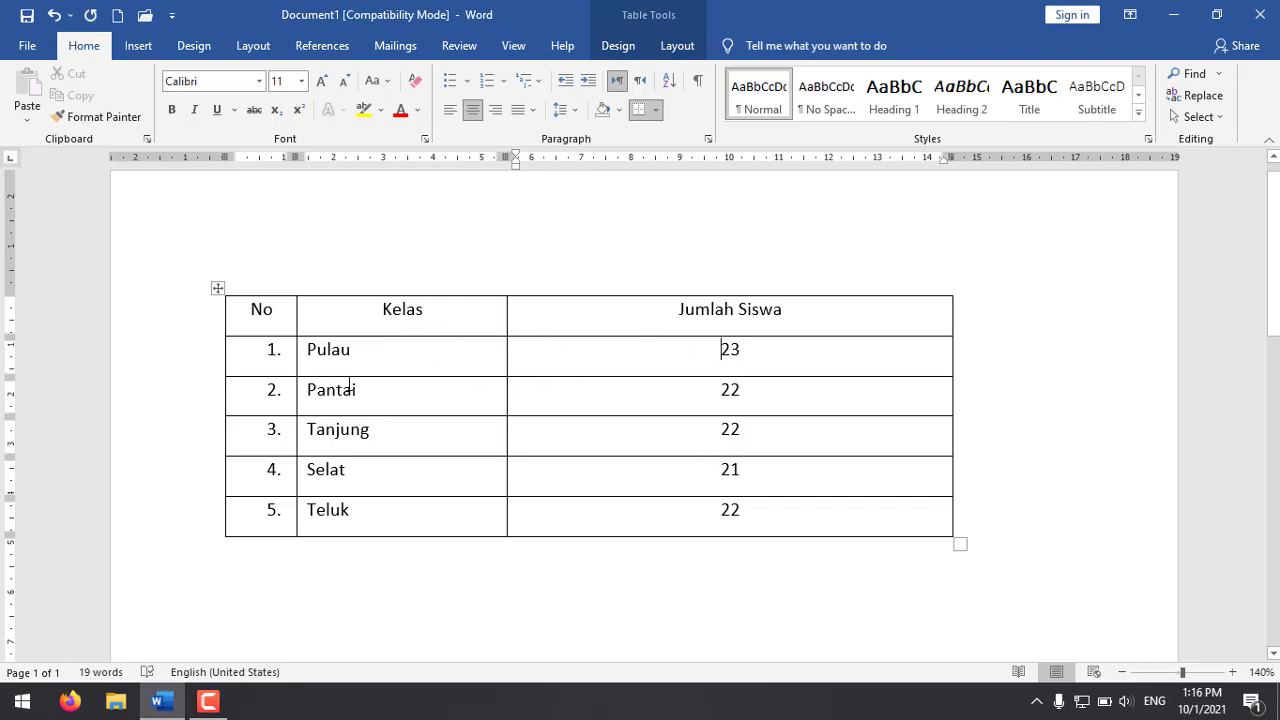
Step: Set the paragraph spacing after to 0 pt for the whole table
click(220, 290)
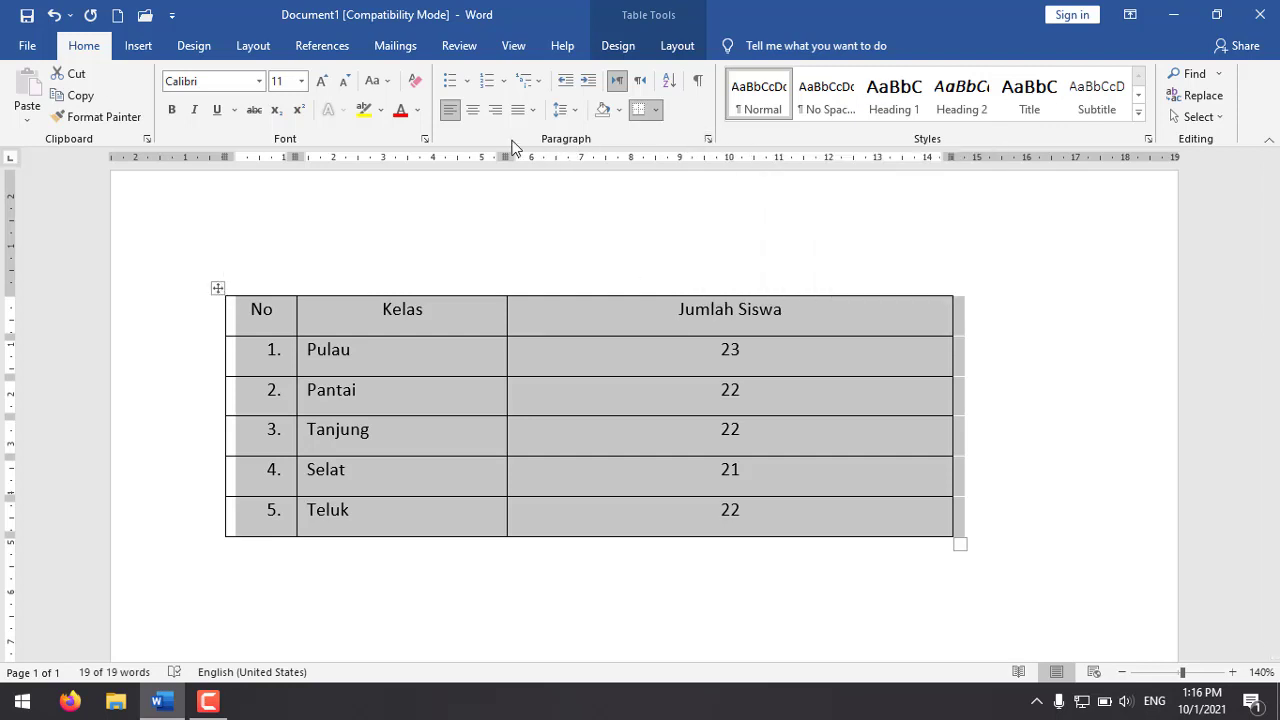
click(708, 141)
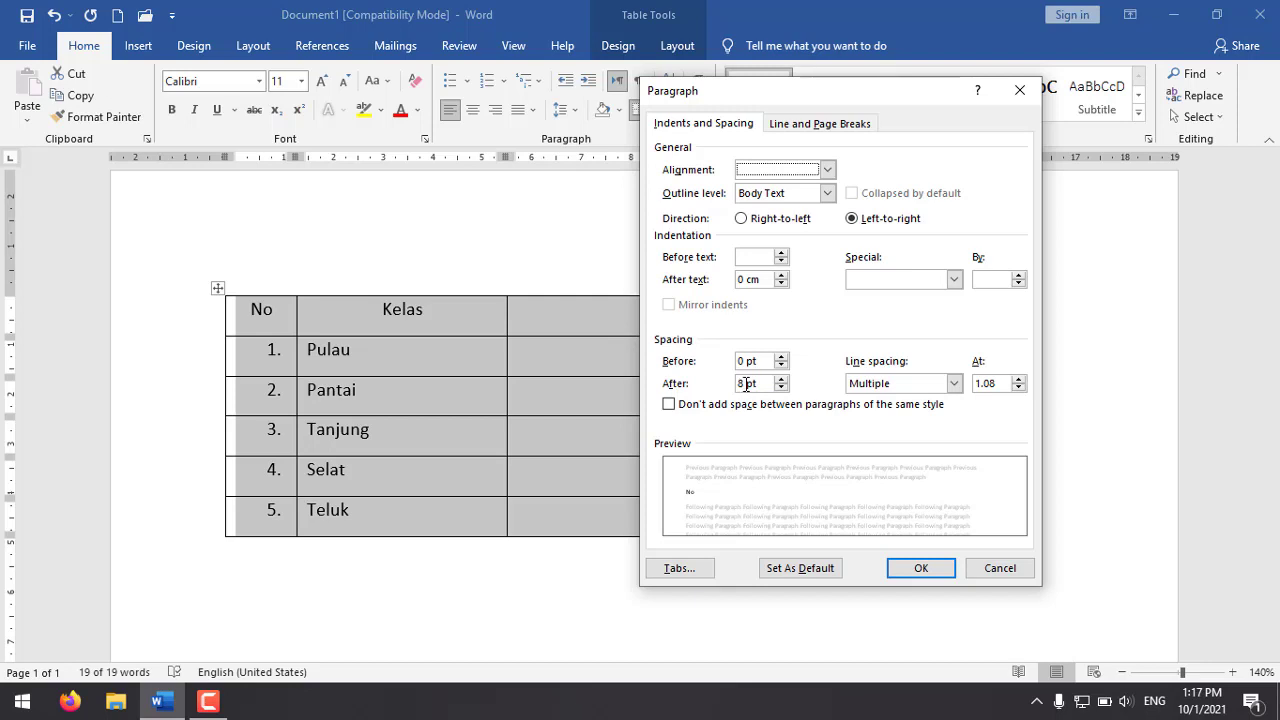
drag(746, 383, 710, 381)
text(0)
click(921, 568)
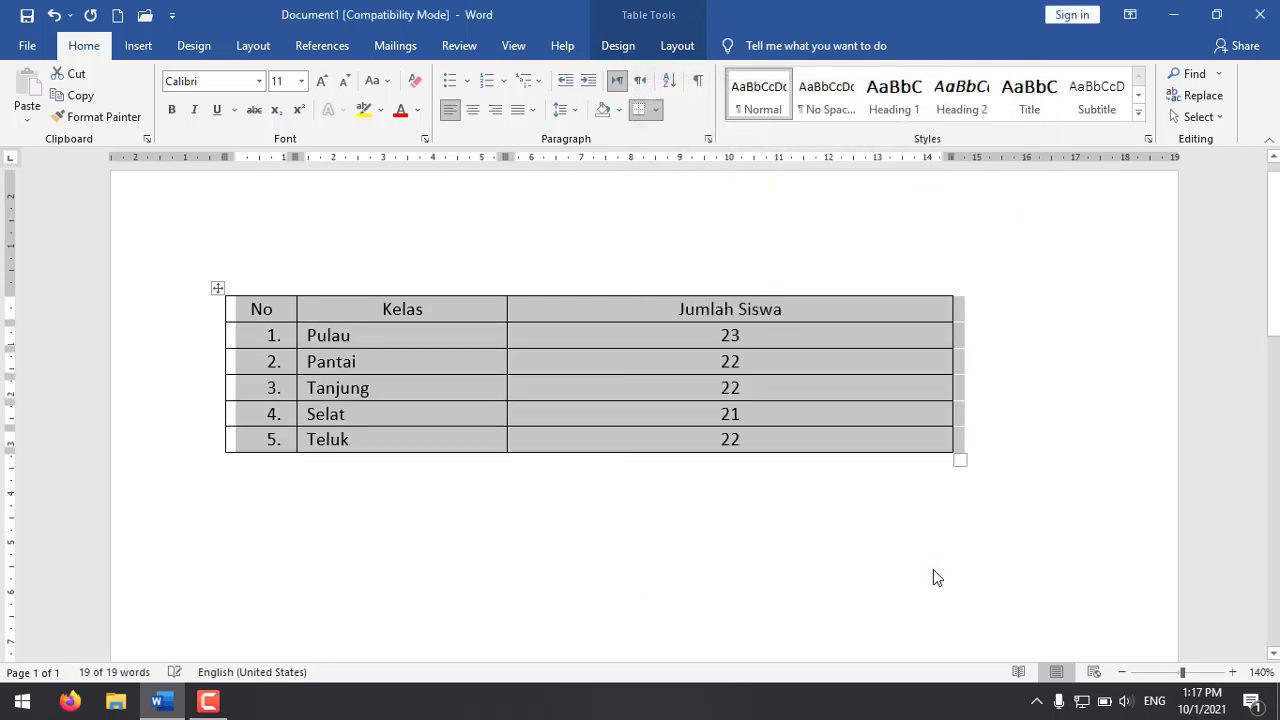
Step: Increase the height of the table's header row slightly
click(657, 335)
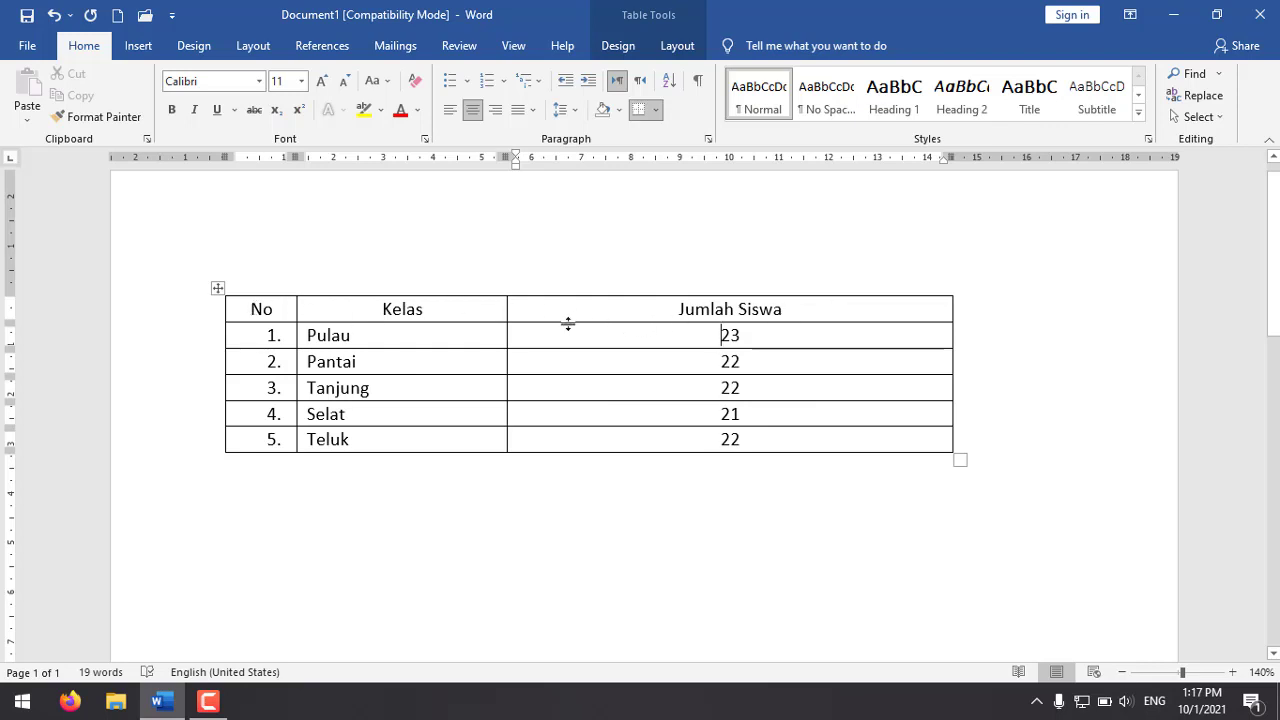
drag(567, 322, 594, 334)
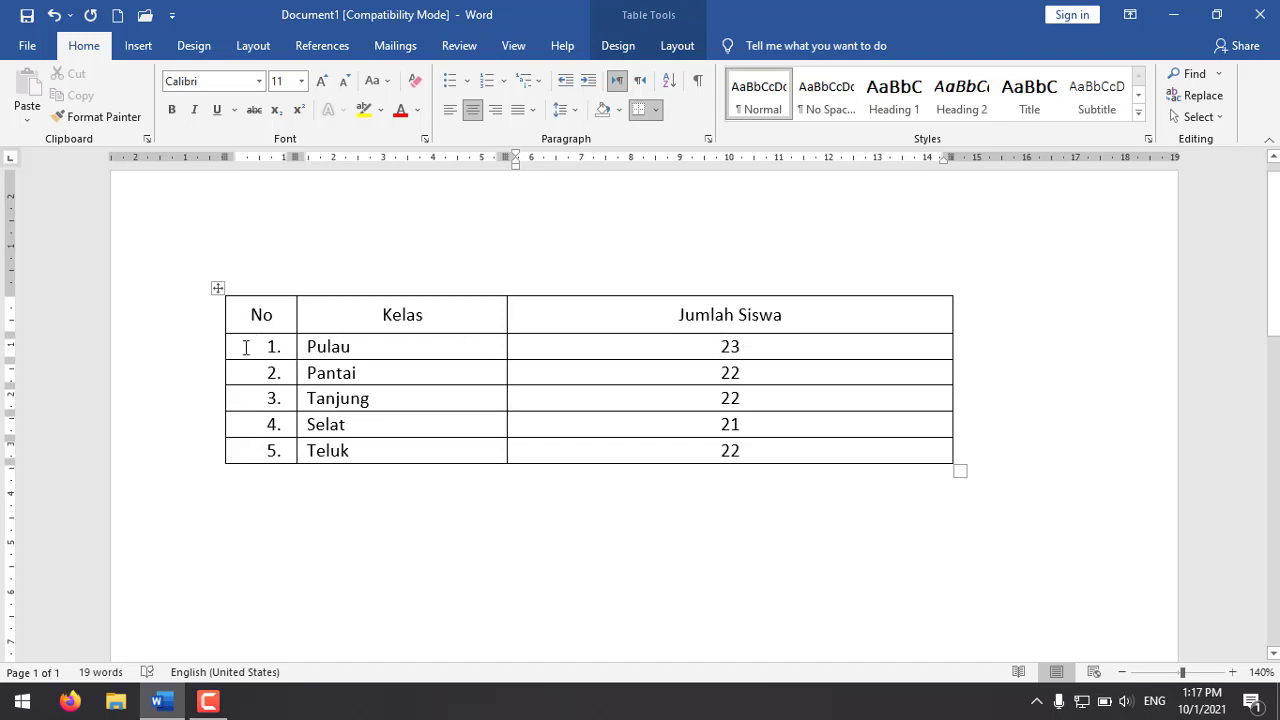
drag(243, 385, 257, 455)
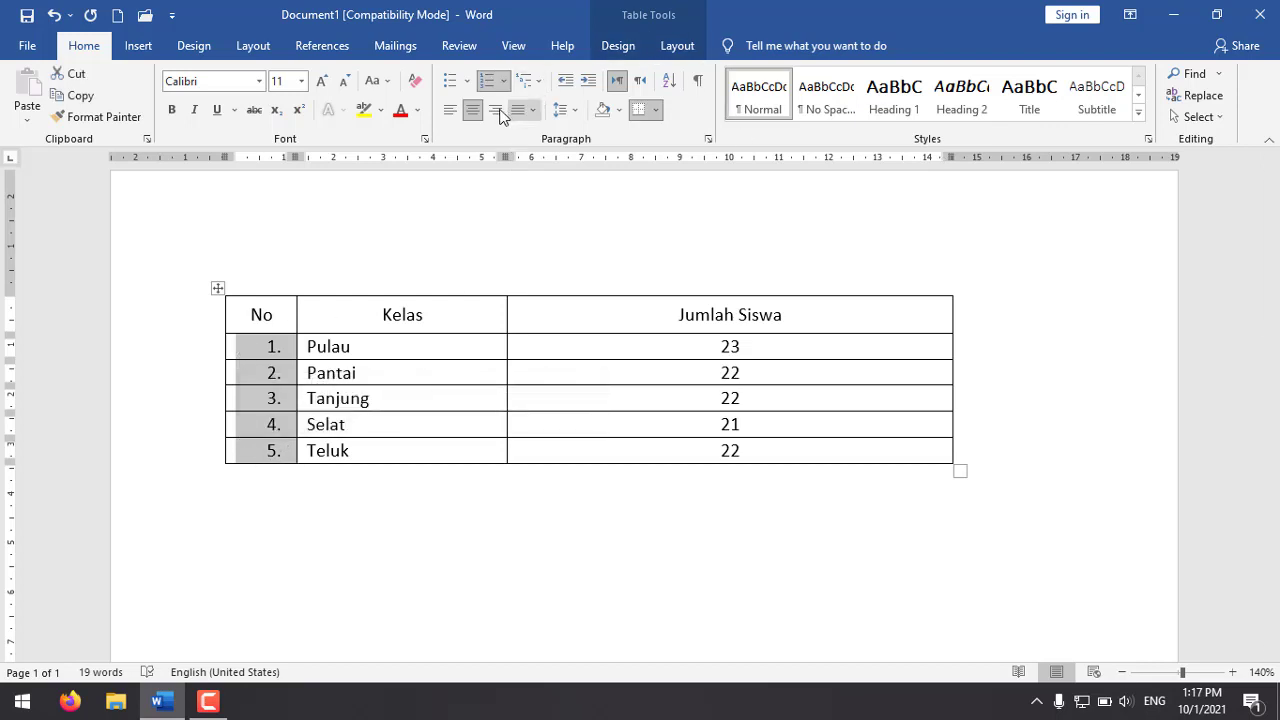
click(398, 380)
click(275, 354)
click(245, 348)
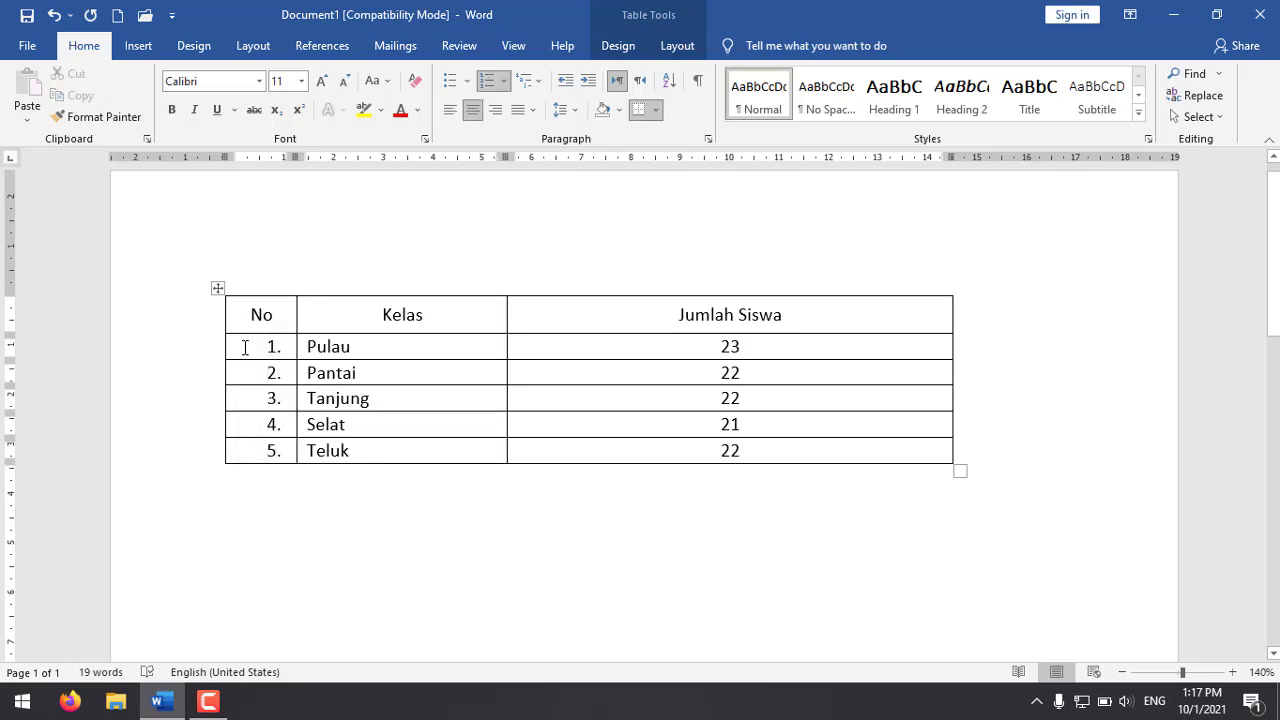
drag(255, 395, 257, 449)
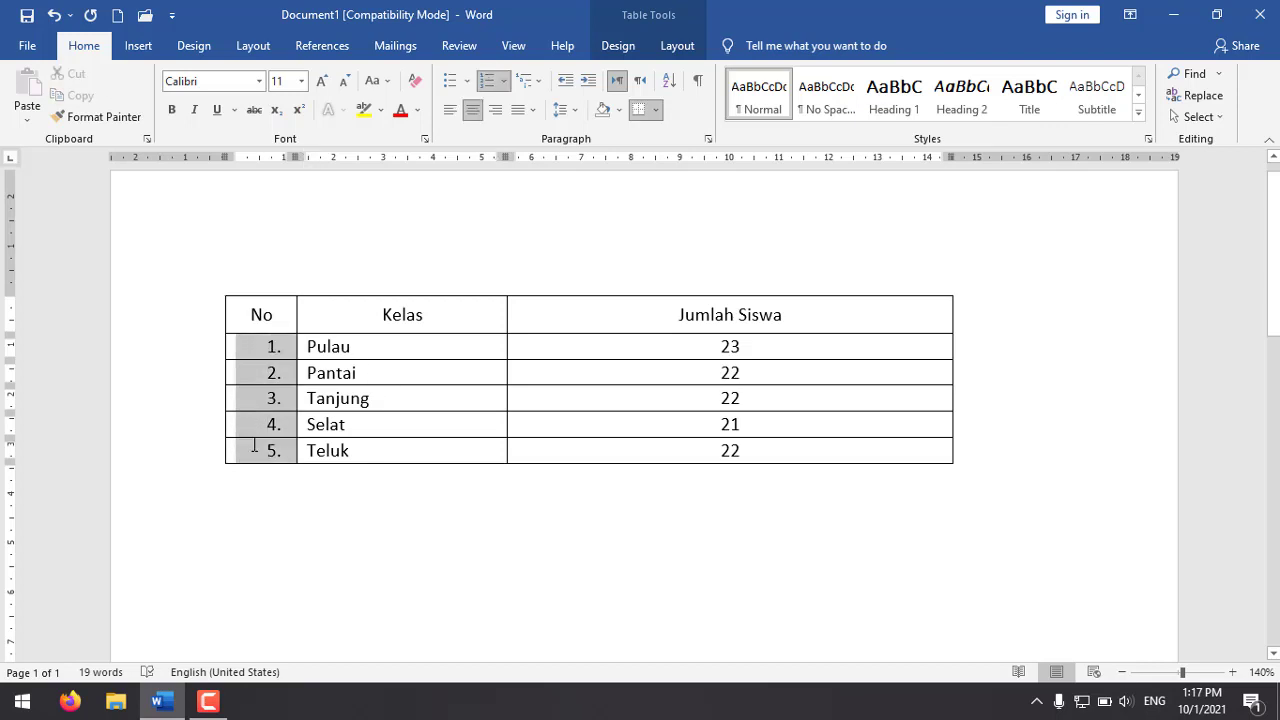
click(268, 332)
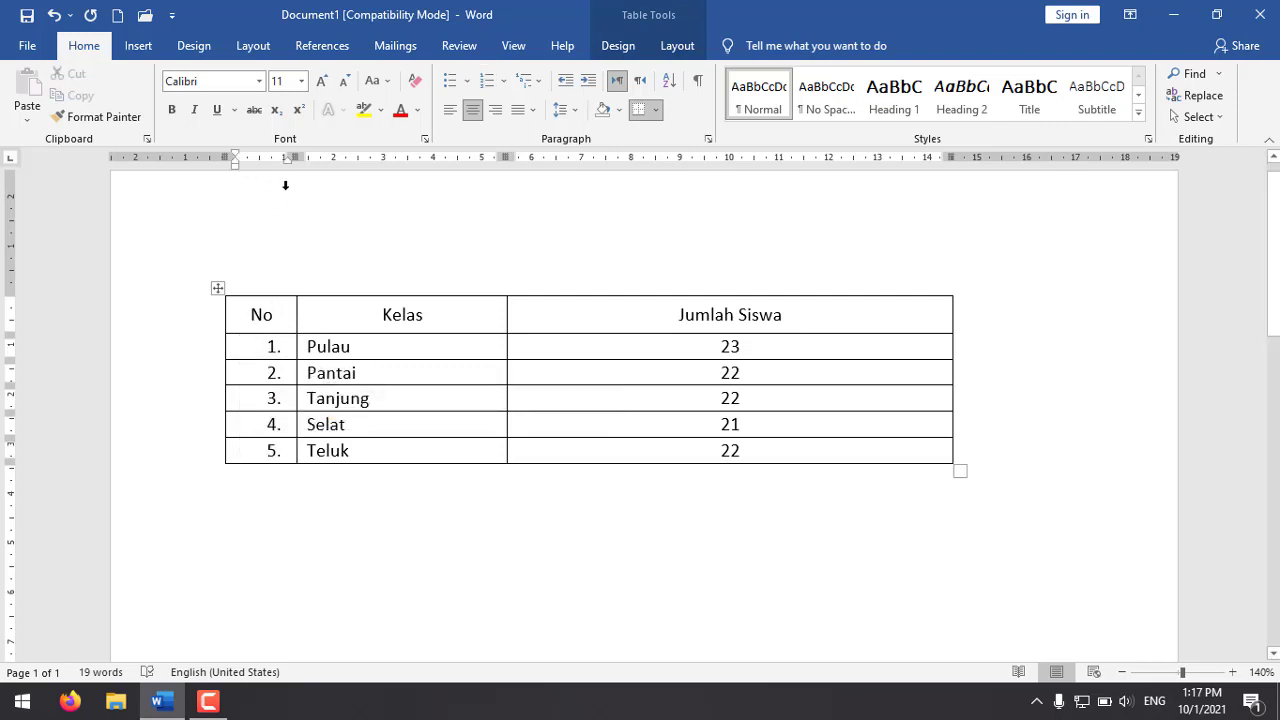
click(252, 349)
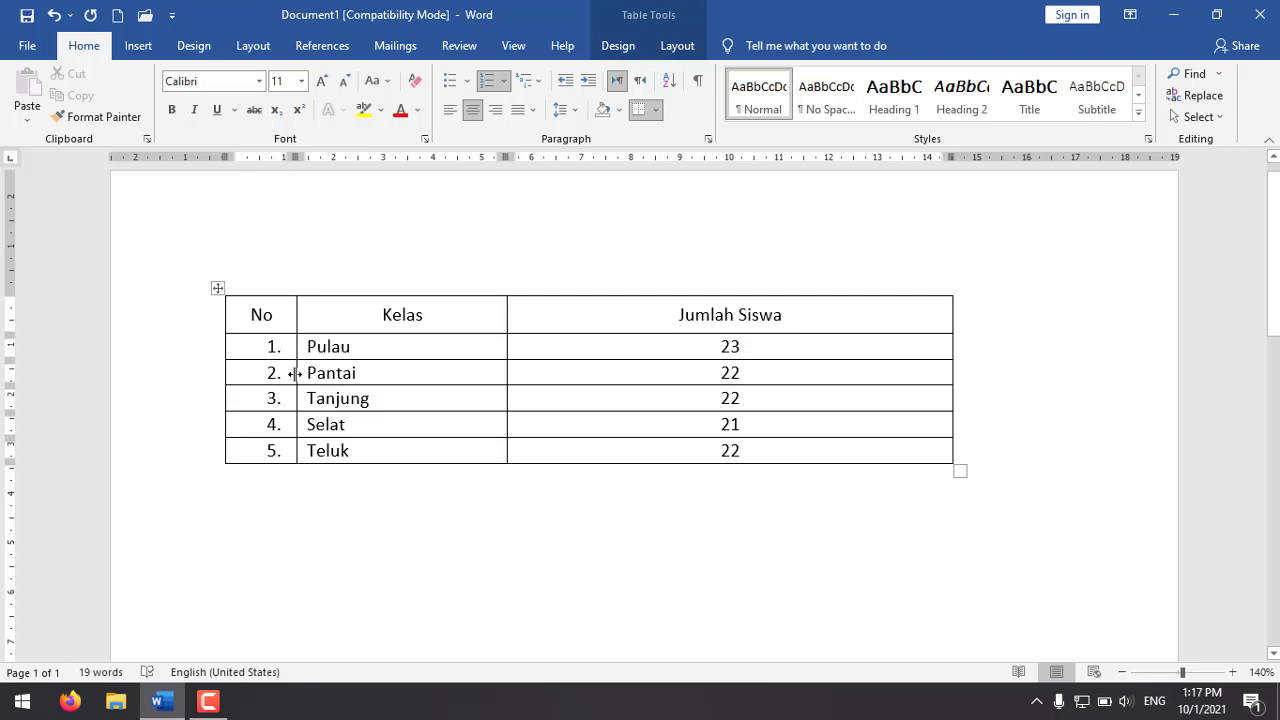
Step: Widen the No column slightly toward Kelas, then try an indent change on one row number and undo it
drag(295, 373, 322, 373)
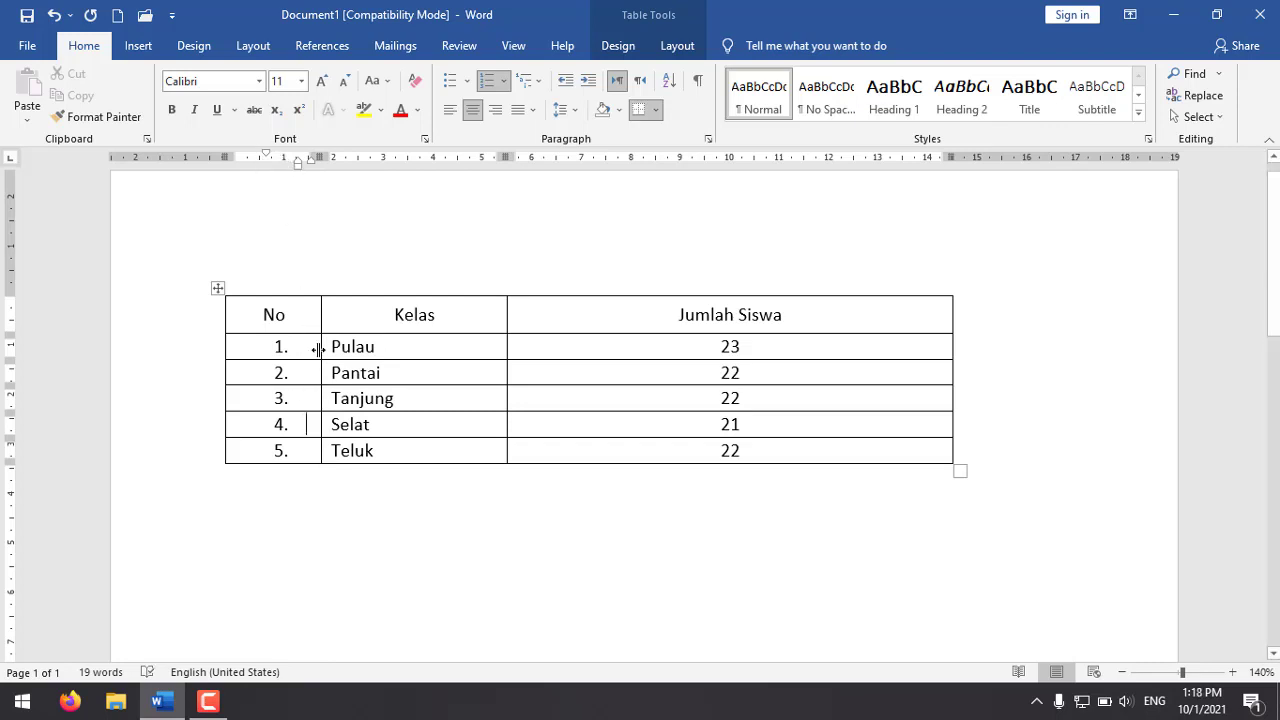
mouse_move(319, 346)
mouse_down()
mouse_move(283, 346)
mouse_move(318, 345)
mouse_up()
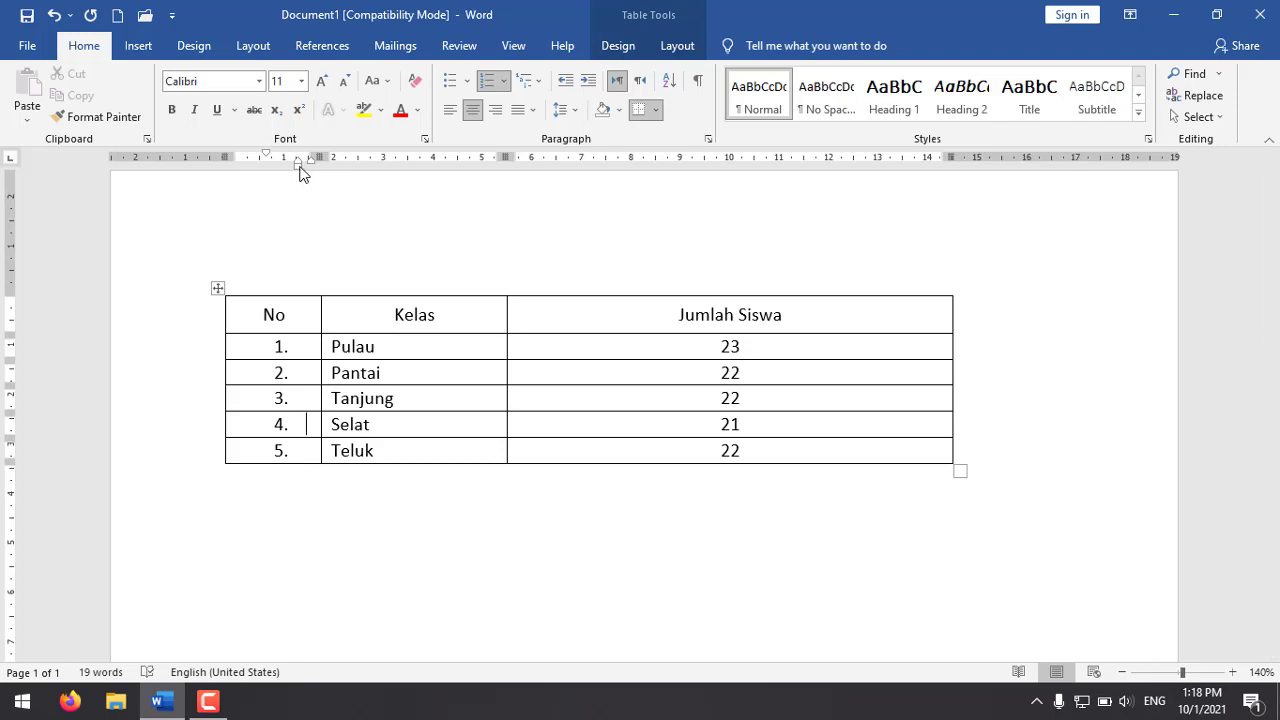
drag(300, 174, 282, 182)
key(ctrl+z)
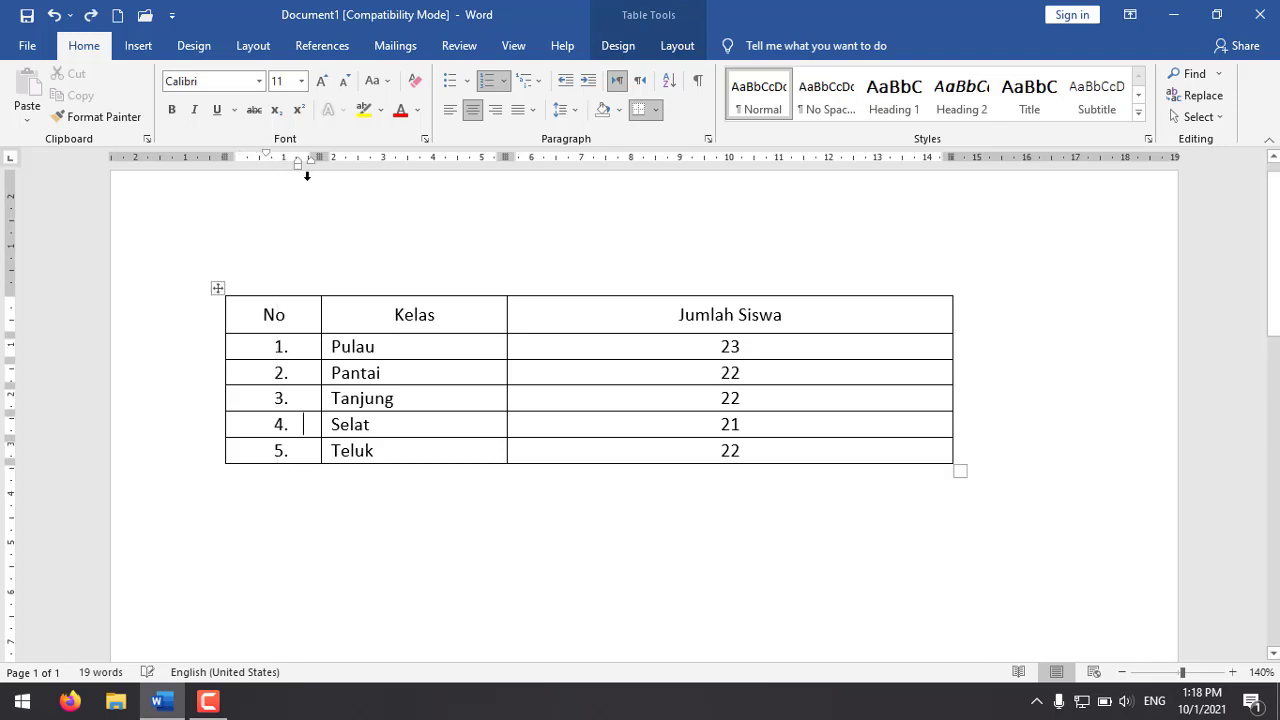
Step: Reduce the left indent of the five row numbers in the No column so they sit near the cell's left edge
drag(266, 348, 252, 446)
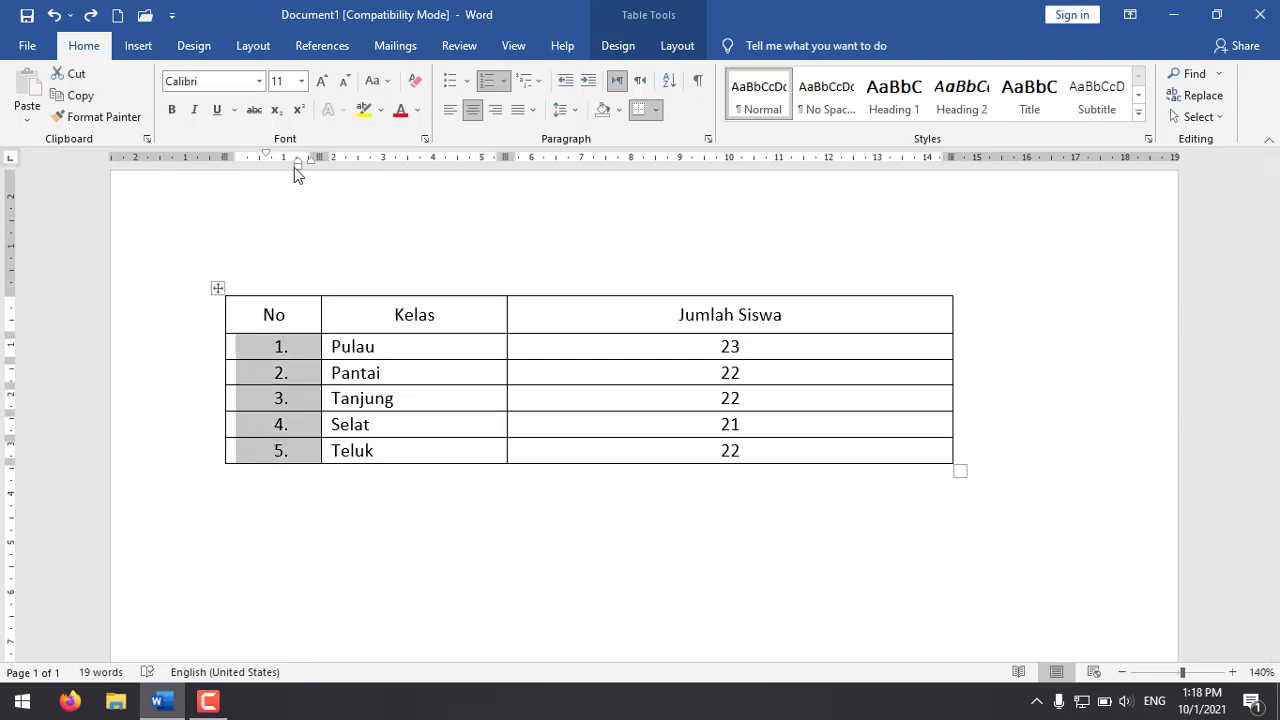
mouse_move(299, 166)
mouse_down()
mouse_move(257, 171)
mouse_move(232, 155)
mouse_move(245, 157)
mouse_up()
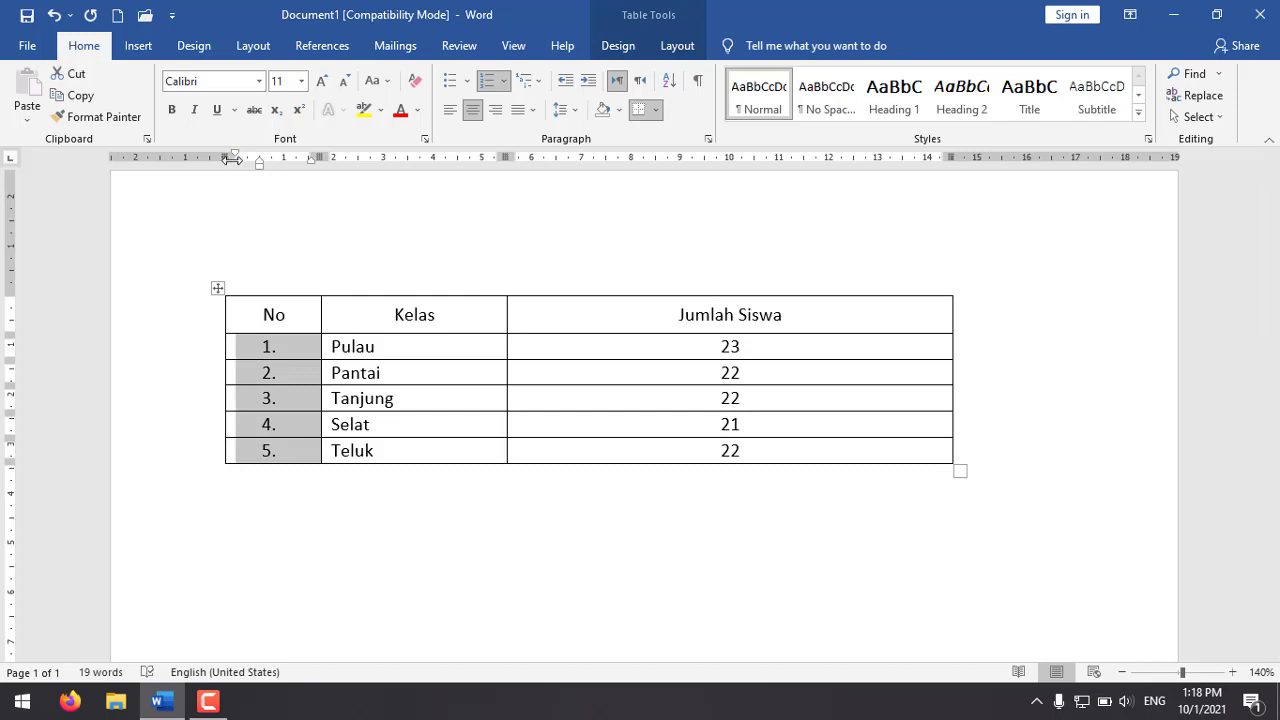
drag(263, 165, 250, 160)
click(308, 320)
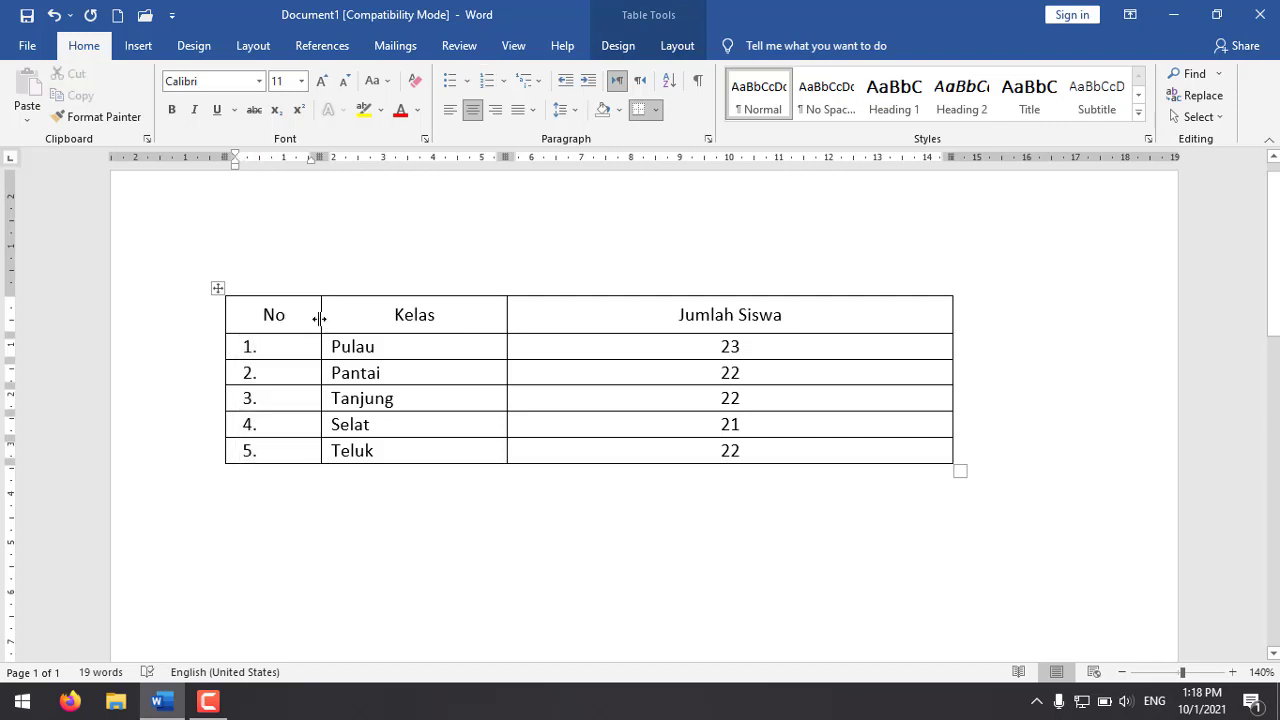
Step: Narrow the No column around its numbers, widen it slightly, and try to fine-tune the indent of the five row numbers
drag(319, 318, 260, 450)
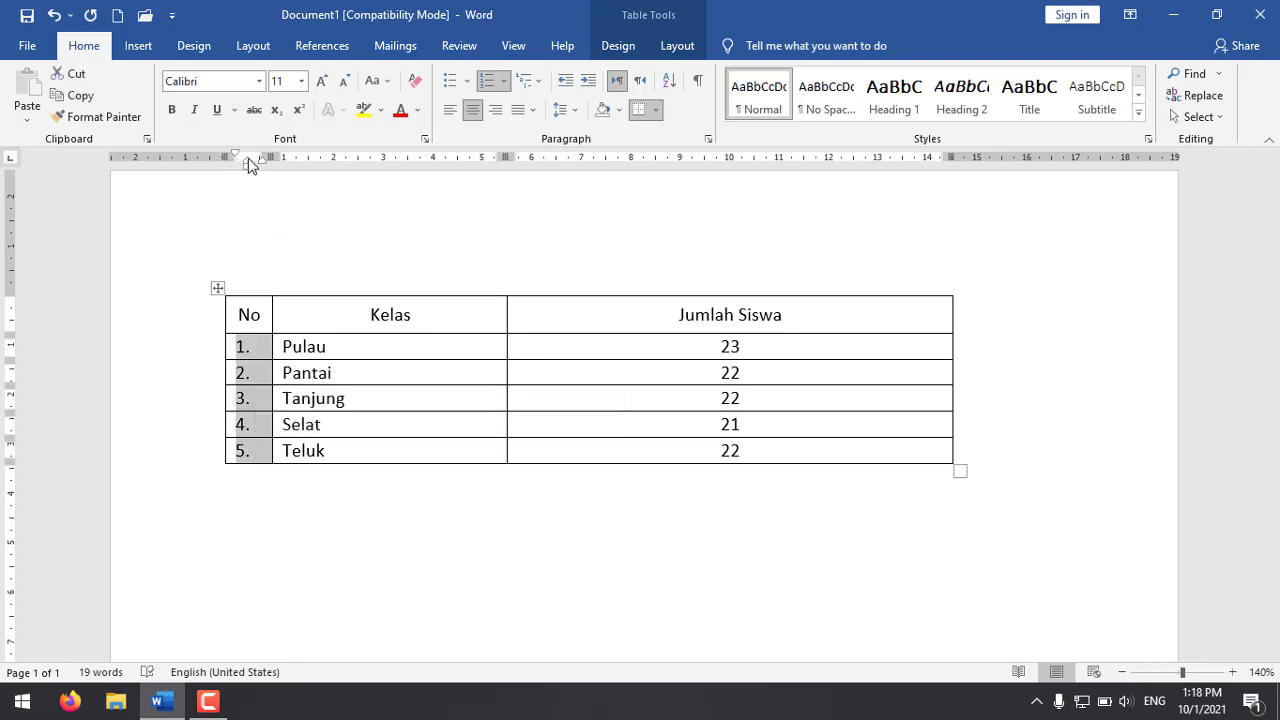
drag(246, 163, 268, 171)
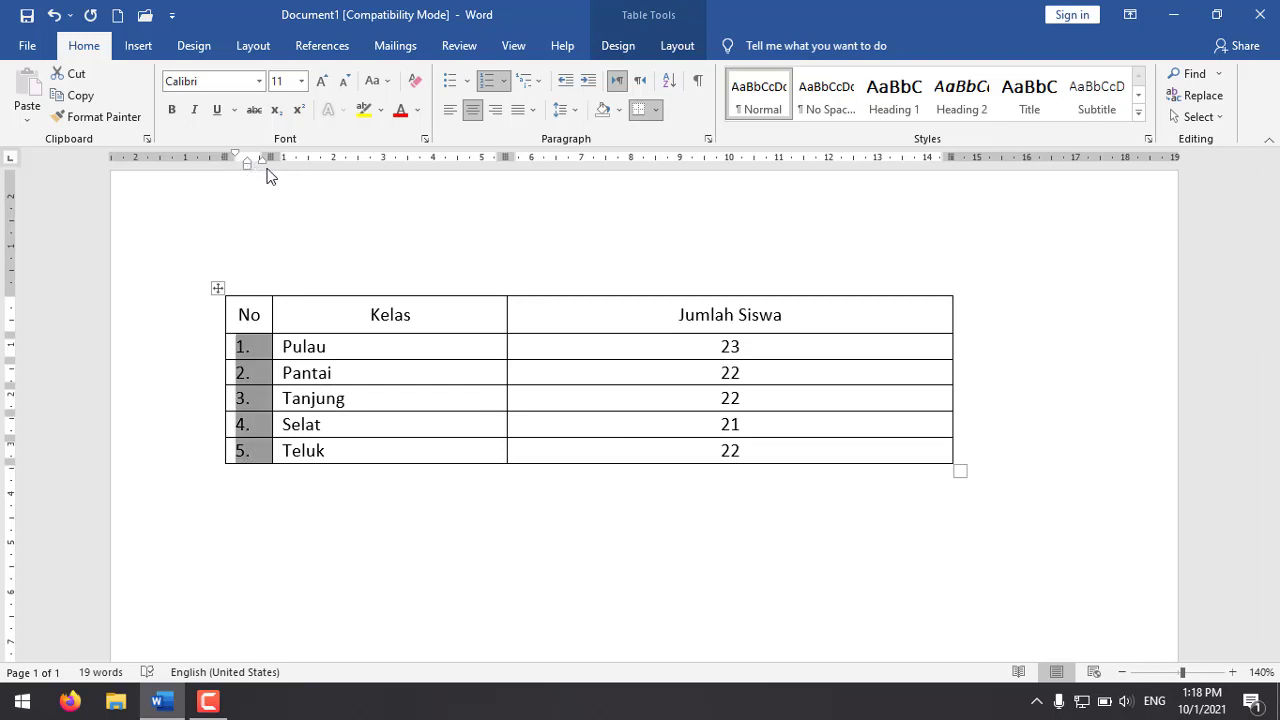
click(292, 346)
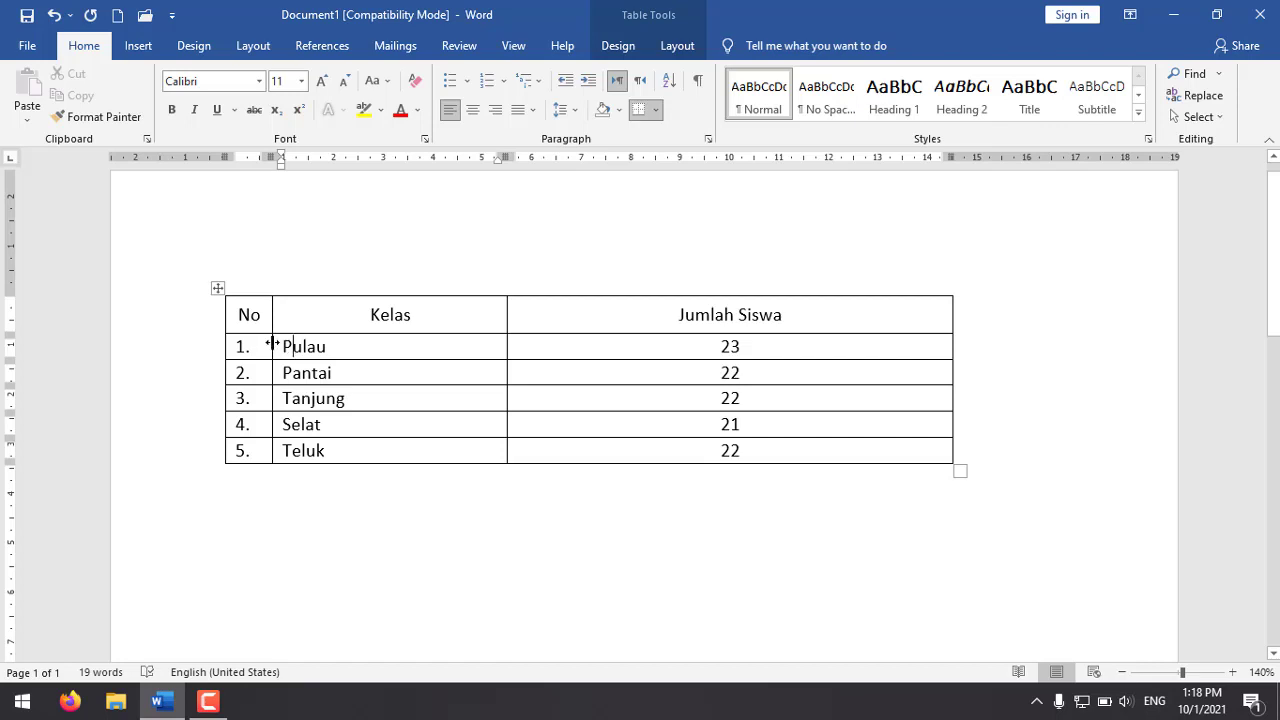
drag(271, 346, 262, 453)
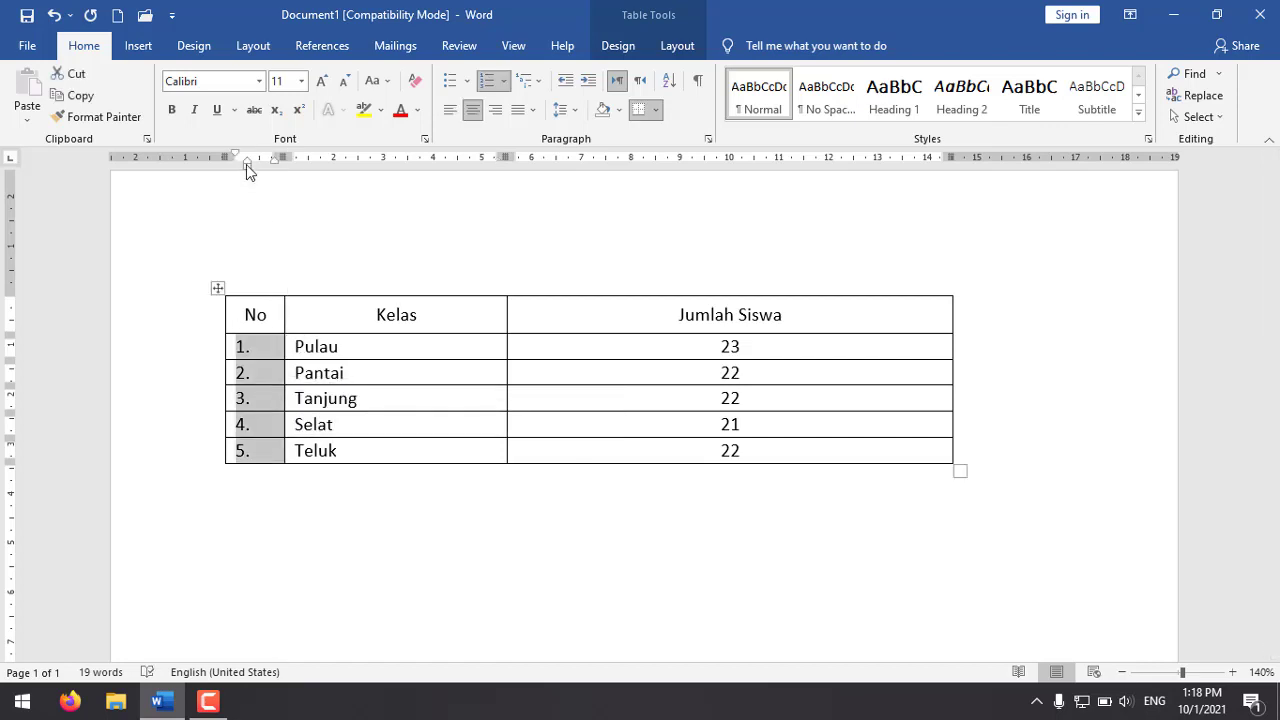
mouse_move(247, 166)
mouse_down()
mouse_move(285, 172)
mouse_move(260, 162)
mouse_up()
mouse_move(248, 165)
mouse_down()
mouse_move(265, 161)
mouse_move(232, 152)
mouse_up()
drag(247, 161, 259, 165)
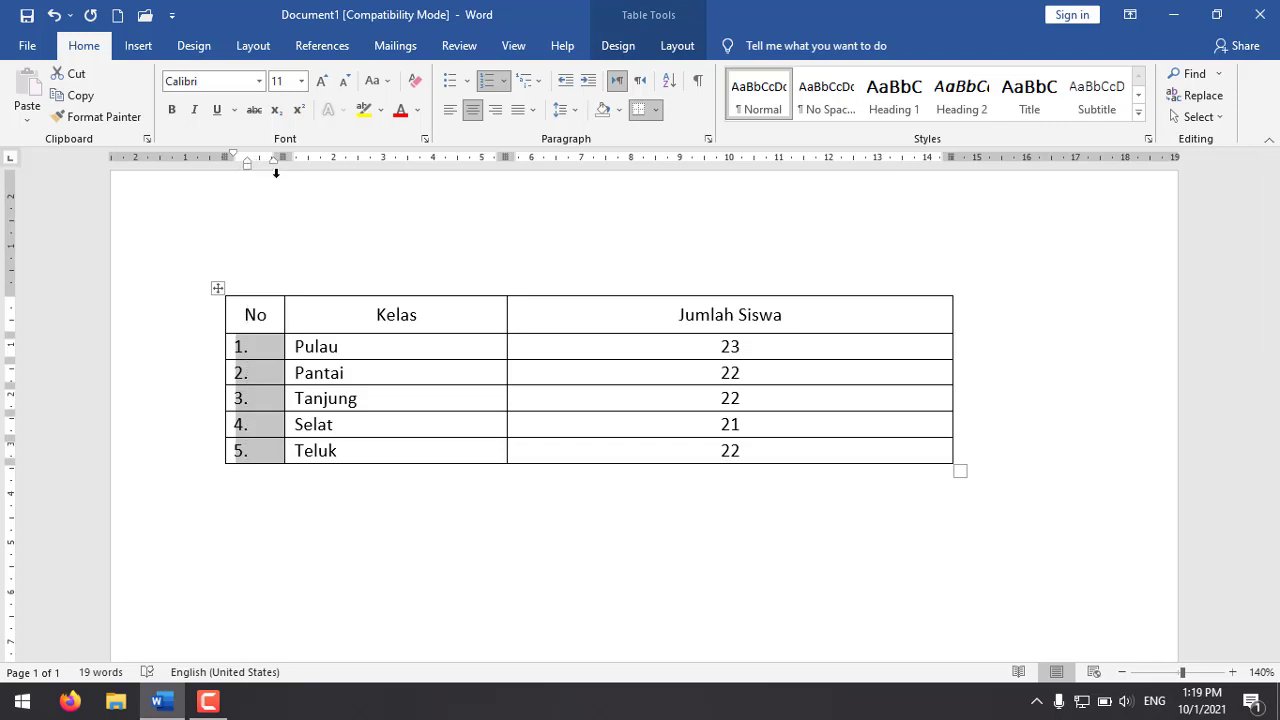
Step: Increase the left indent of the five row numbers slightly and narrow the No column to about 1 cm
click(308, 347)
drag(285, 347, 365, 347)
drag(288, 349, 286, 451)
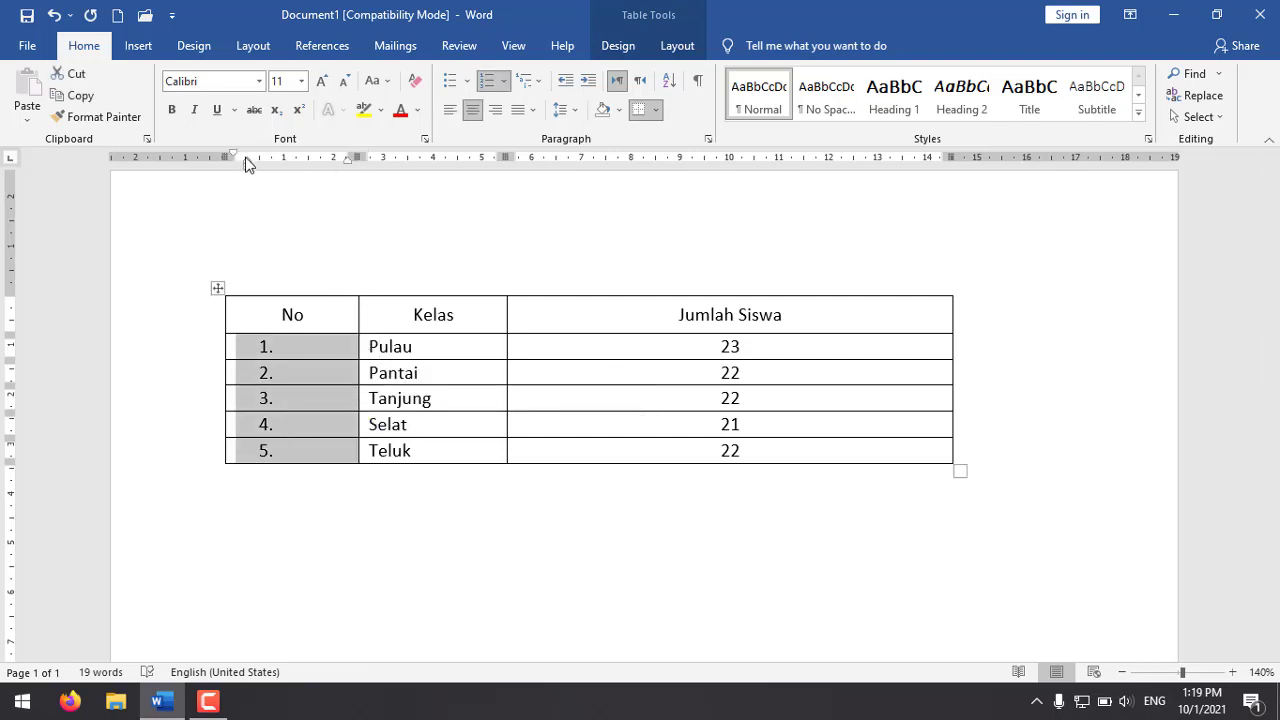
drag(247, 166, 259, 165)
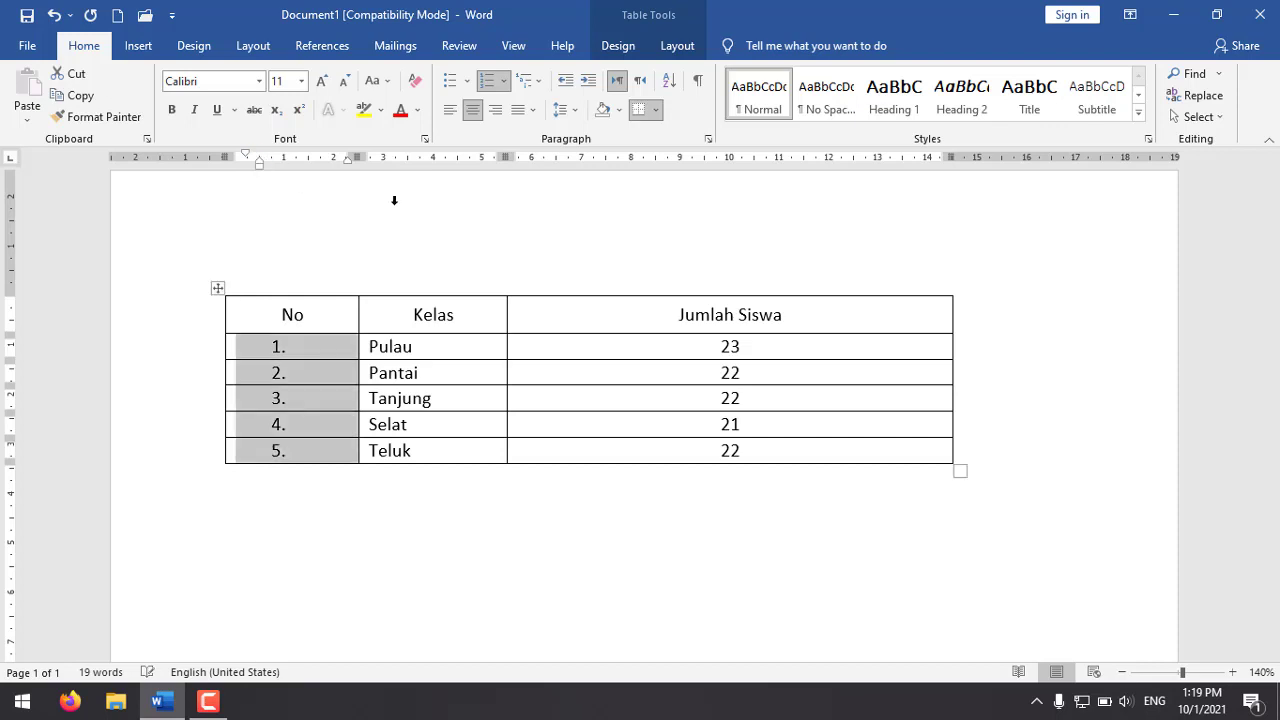
click(350, 344)
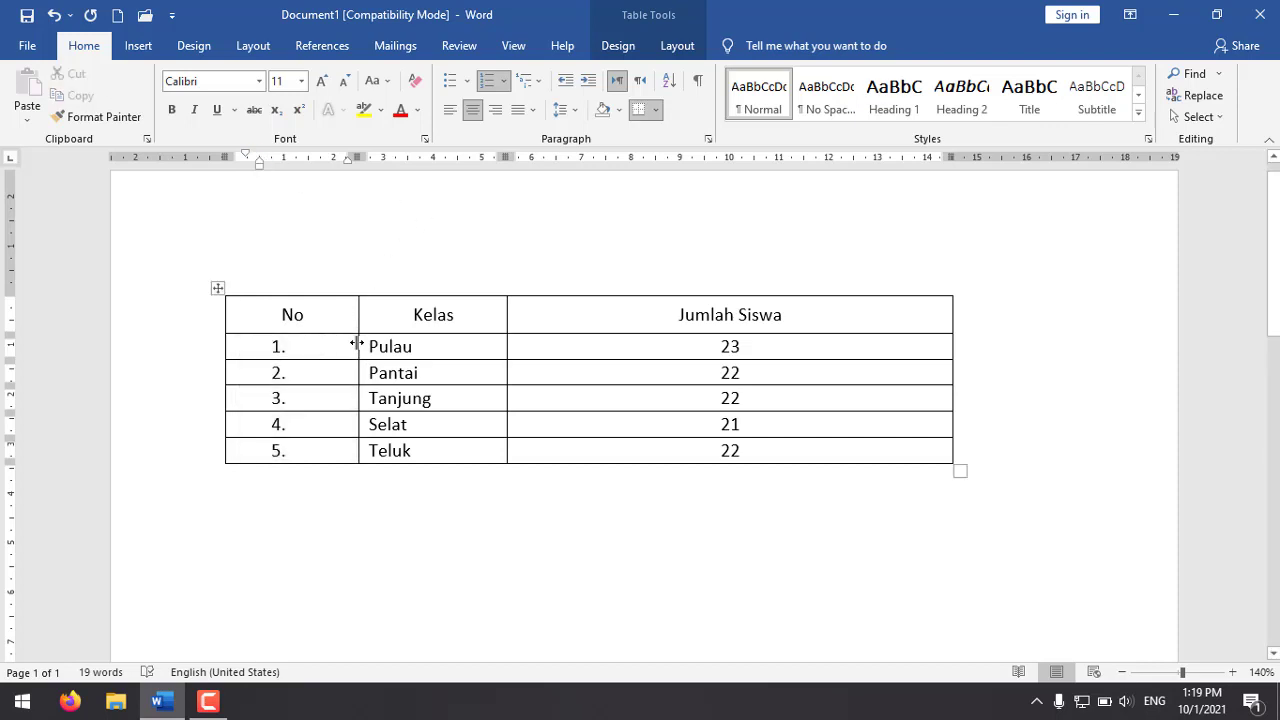
drag(356, 343, 277, 350)
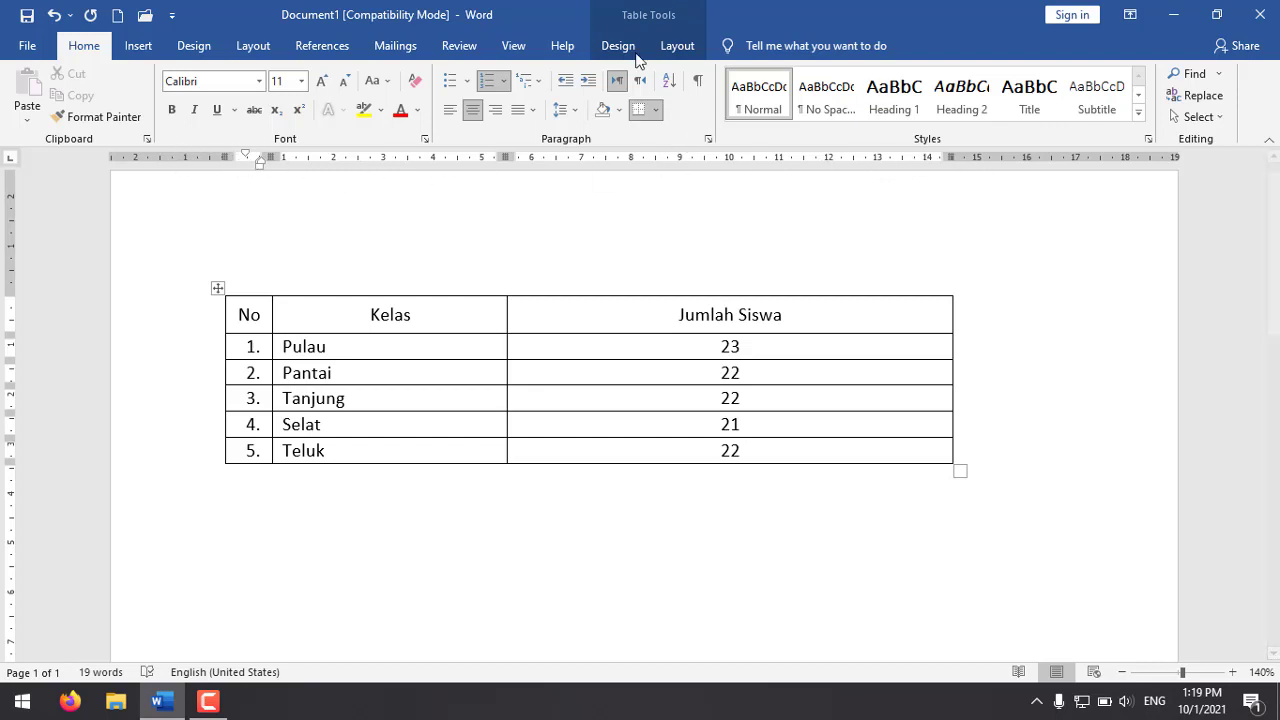
Step: Hide the ruler and turn its display back on
click(513, 45)
click(318, 80)
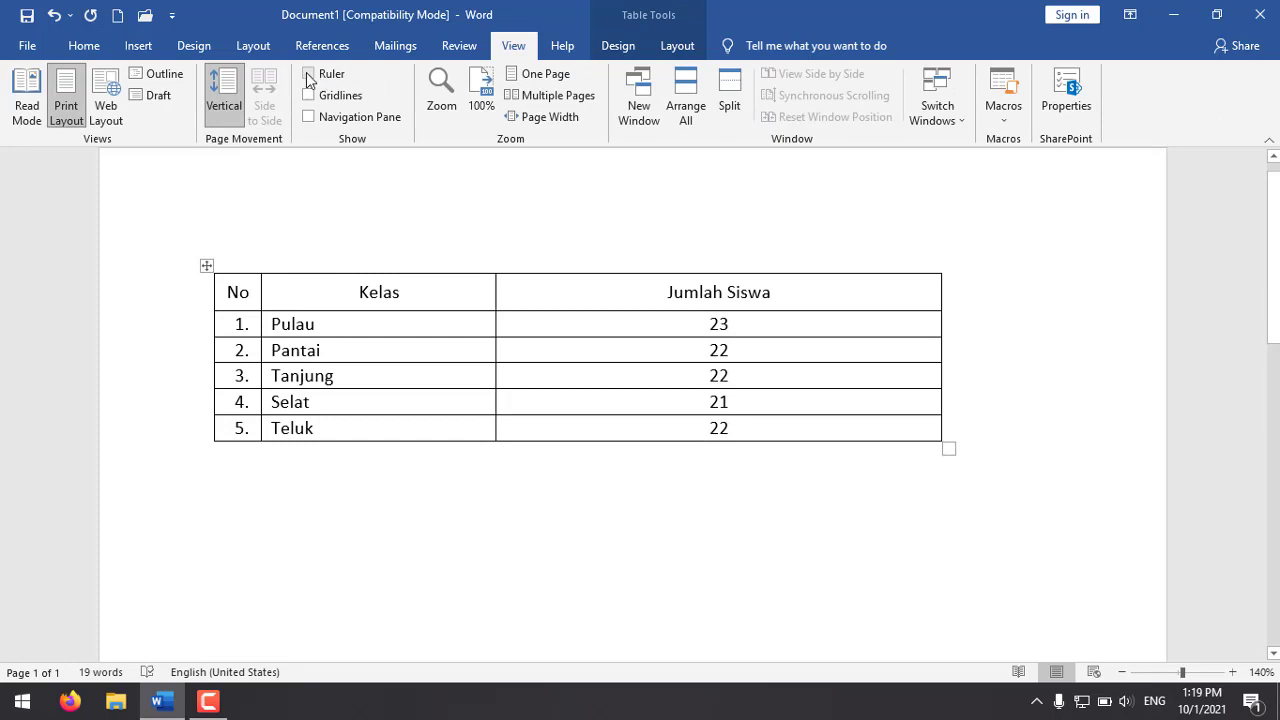
click(309, 77)
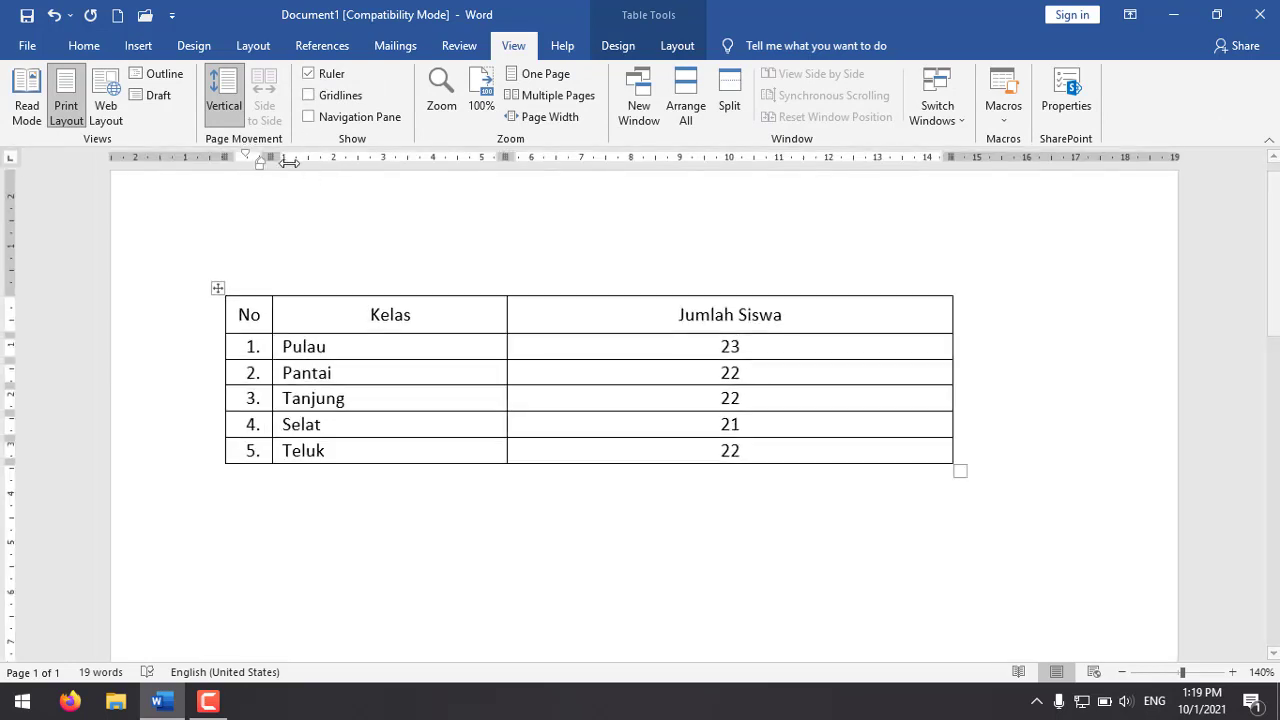
Step: Shade the table's header row, trying black first and settling on the darkest grey below white in the theme colours
click(434, 321)
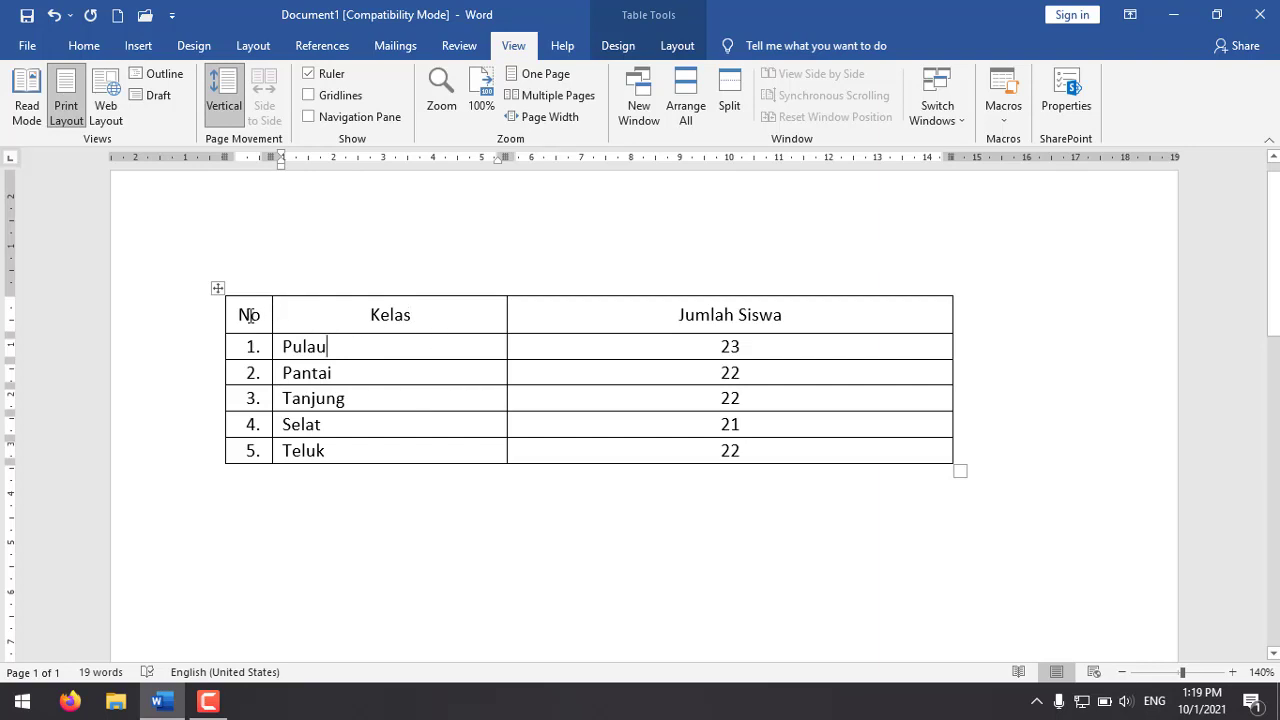
drag(241, 316, 740, 317)
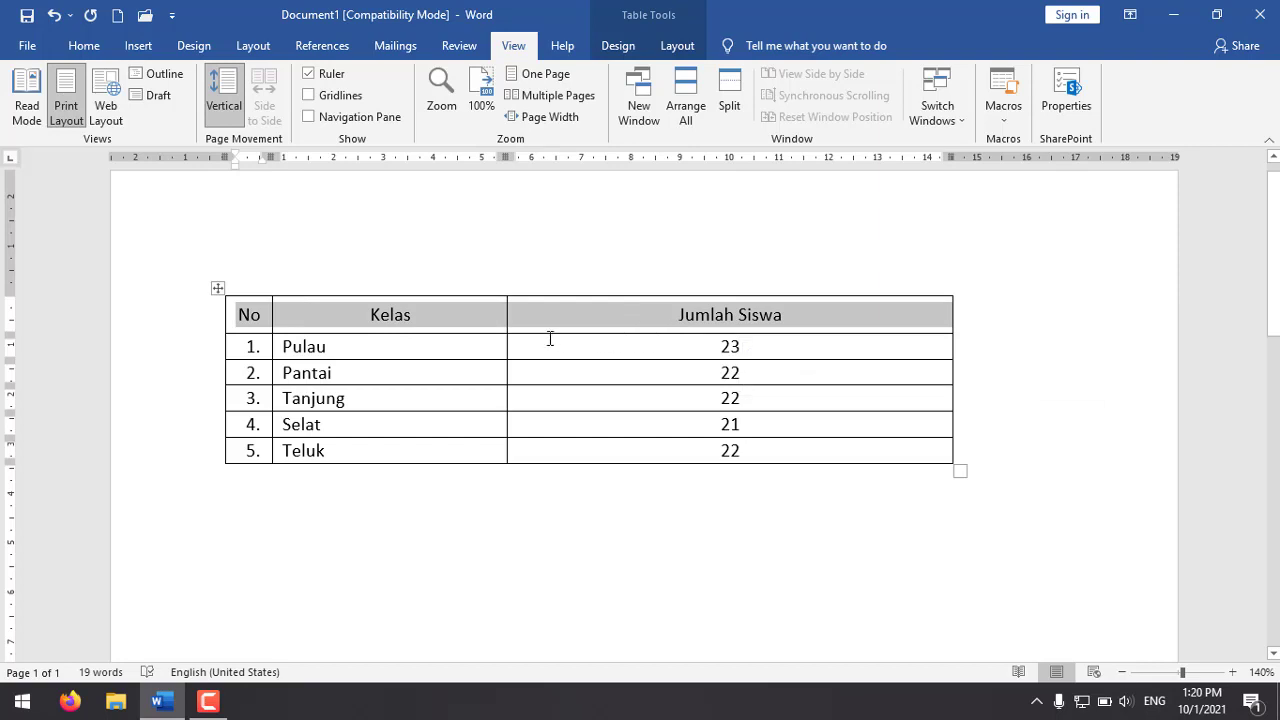
click(97, 50)
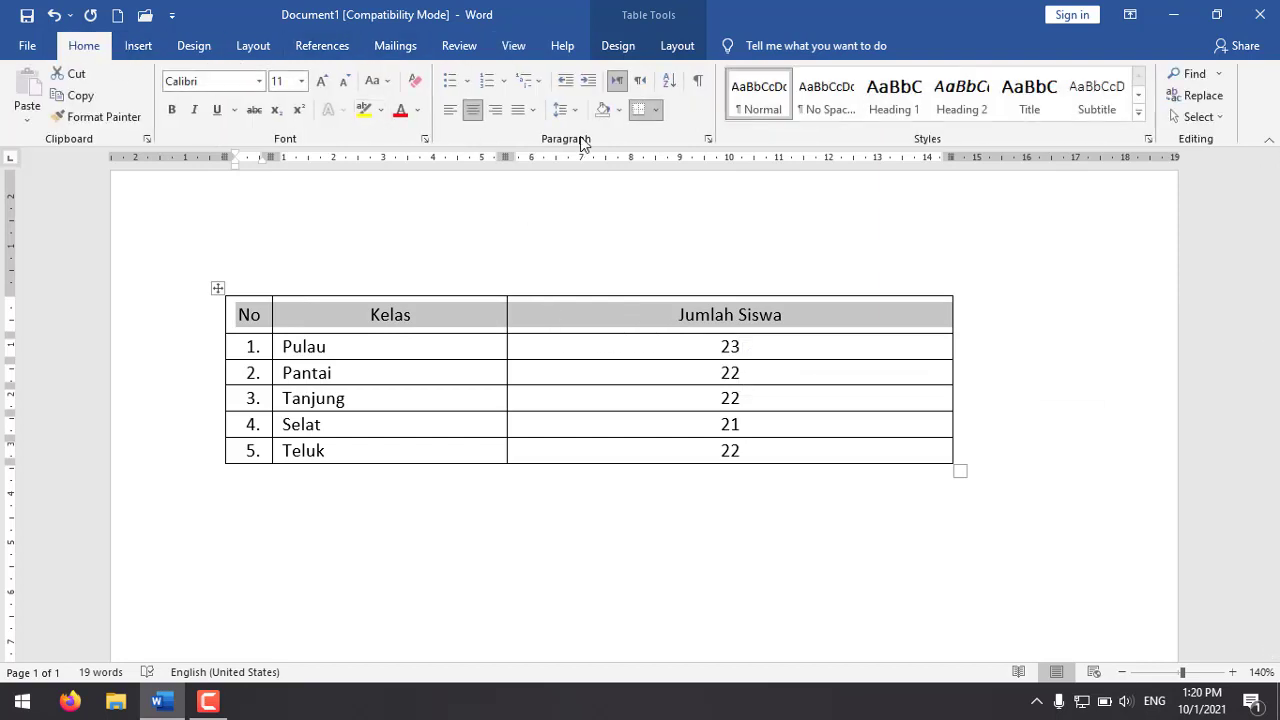
click(618, 110)
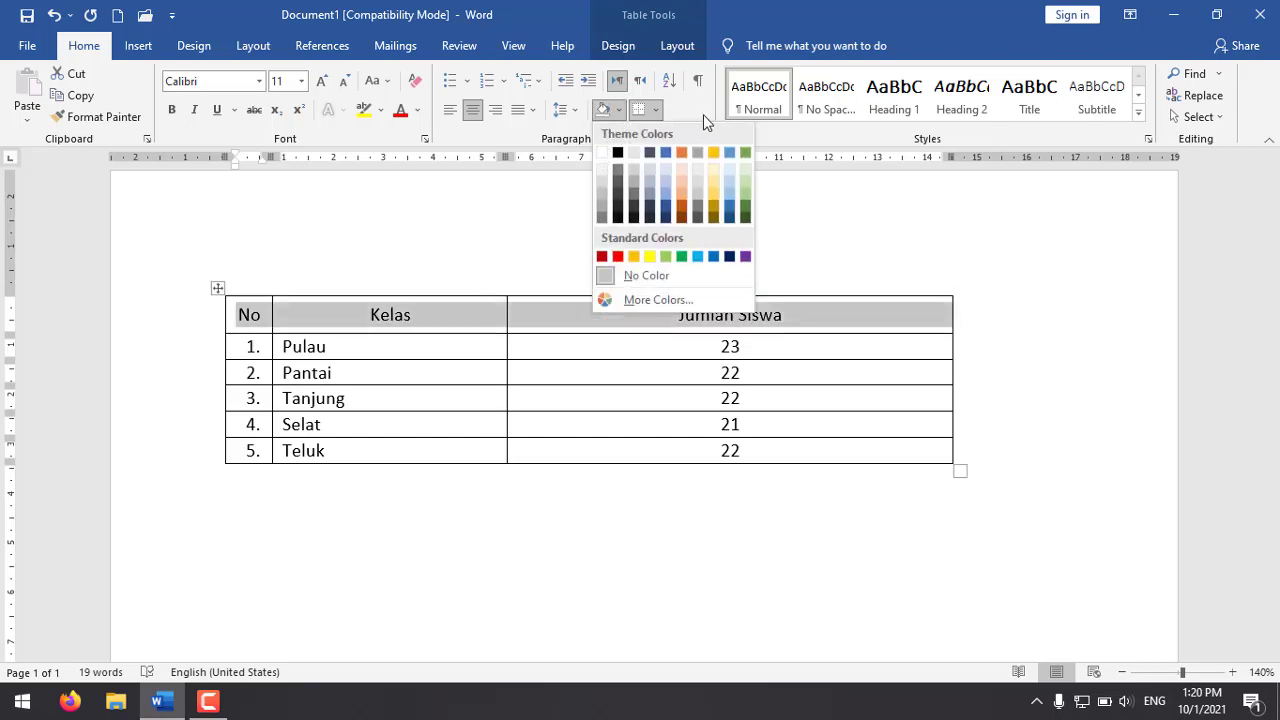
click(604, 112)
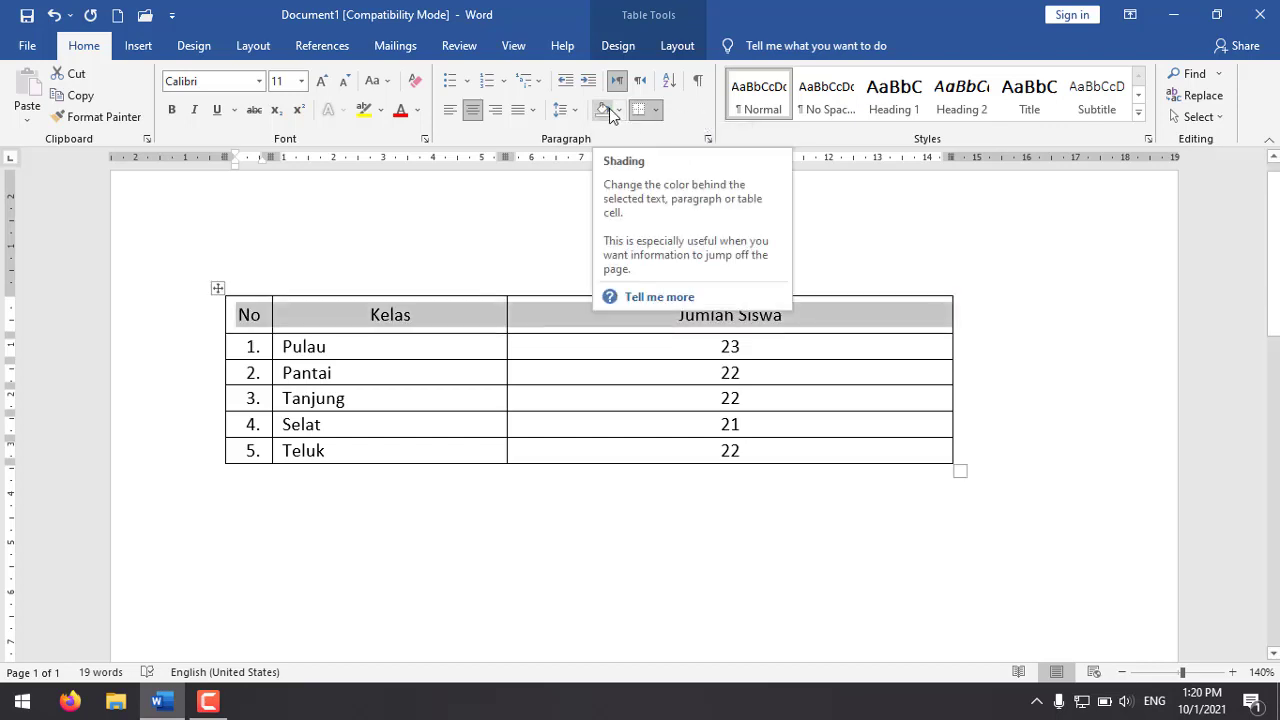
click(618, 111)
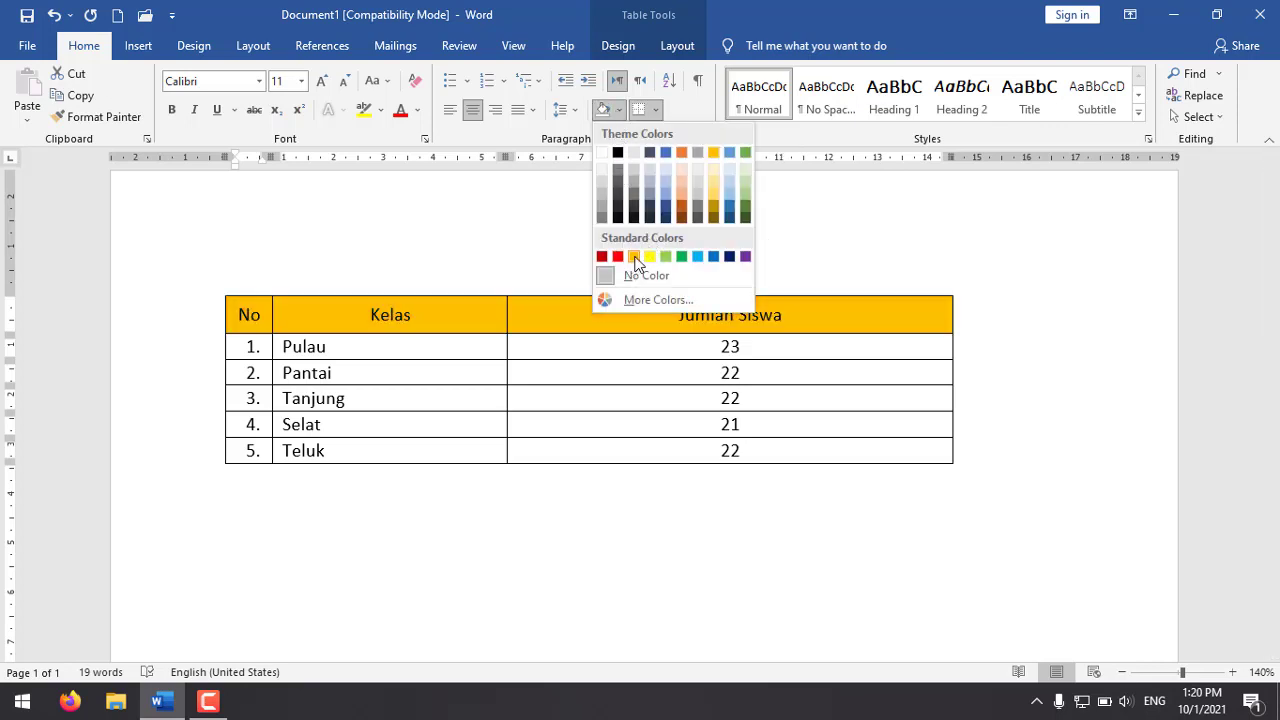
click(617, 153)
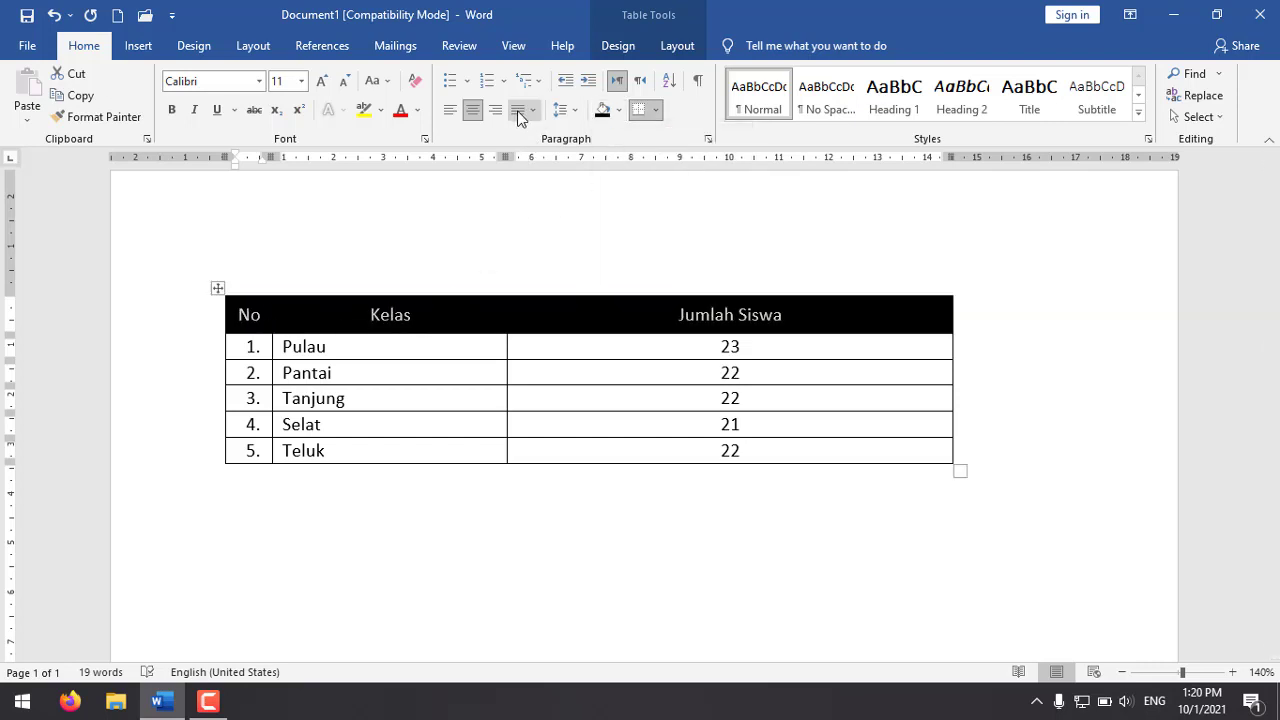
click(618, 110)
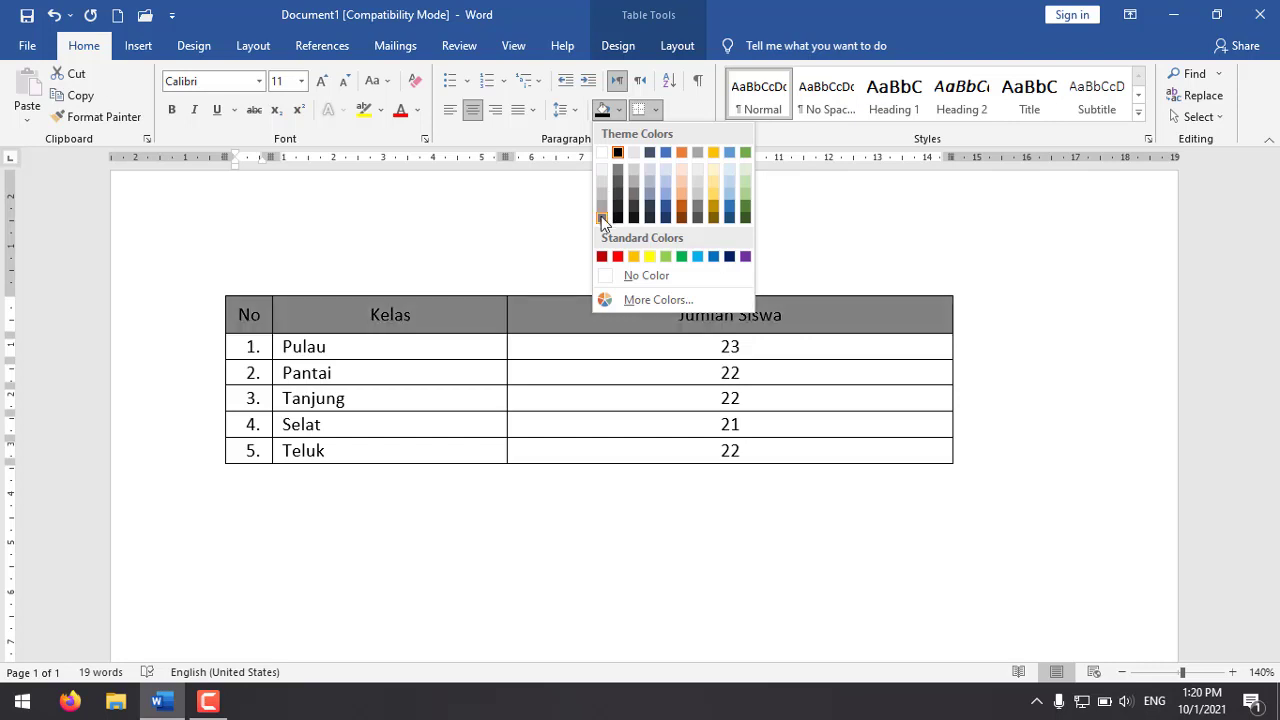
click(601, 216)
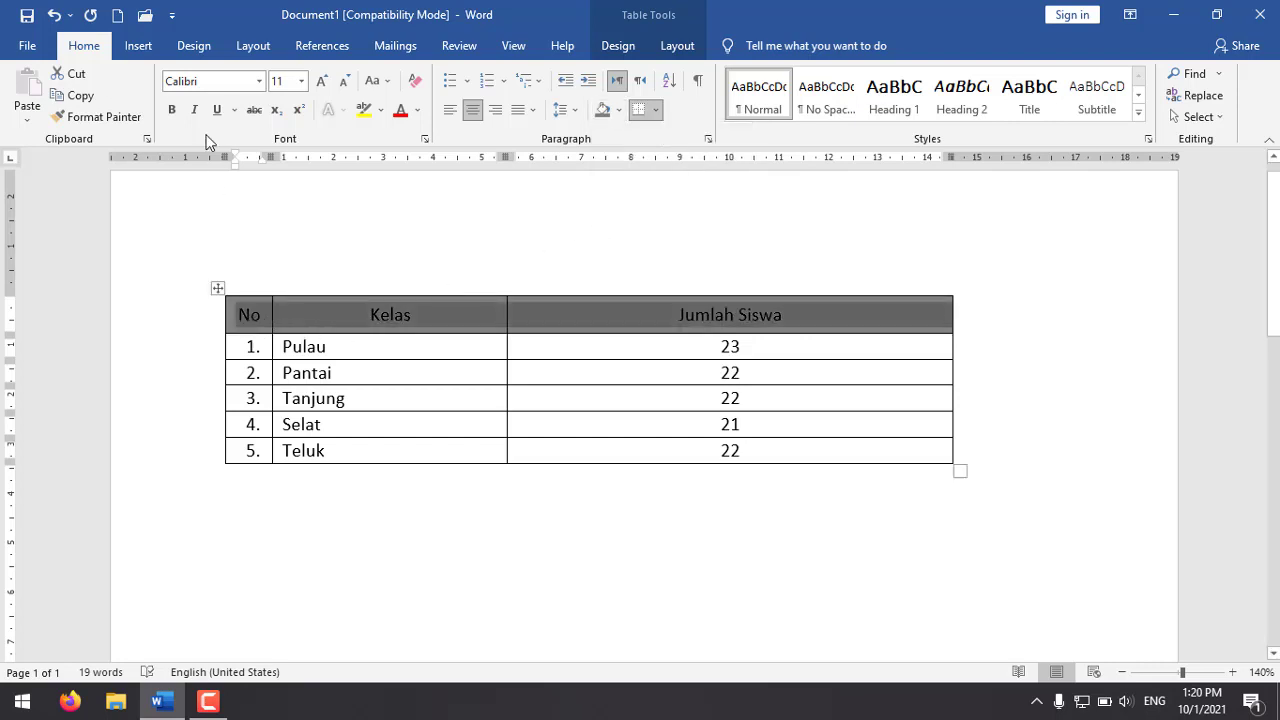
Step: Make the header row text bold and set its font colour to white
click(173, 110)
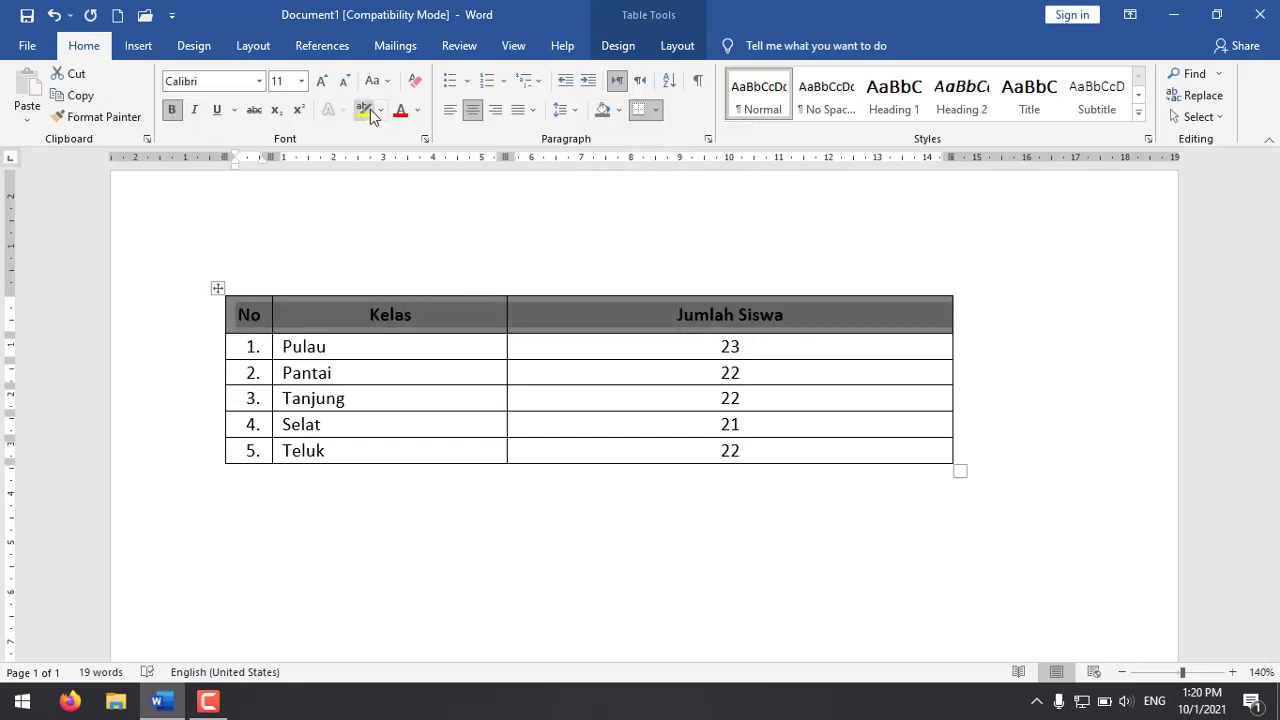
click(418, 111)
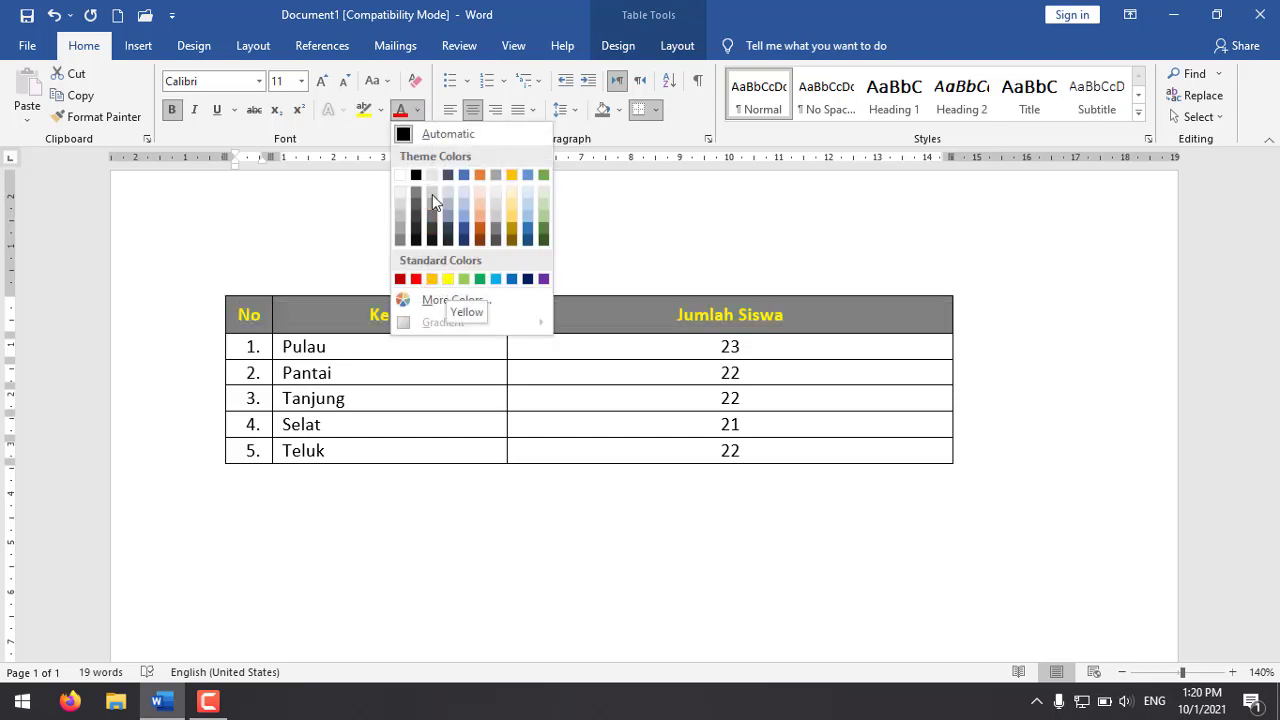
click(401, 176)
click(610, 352)
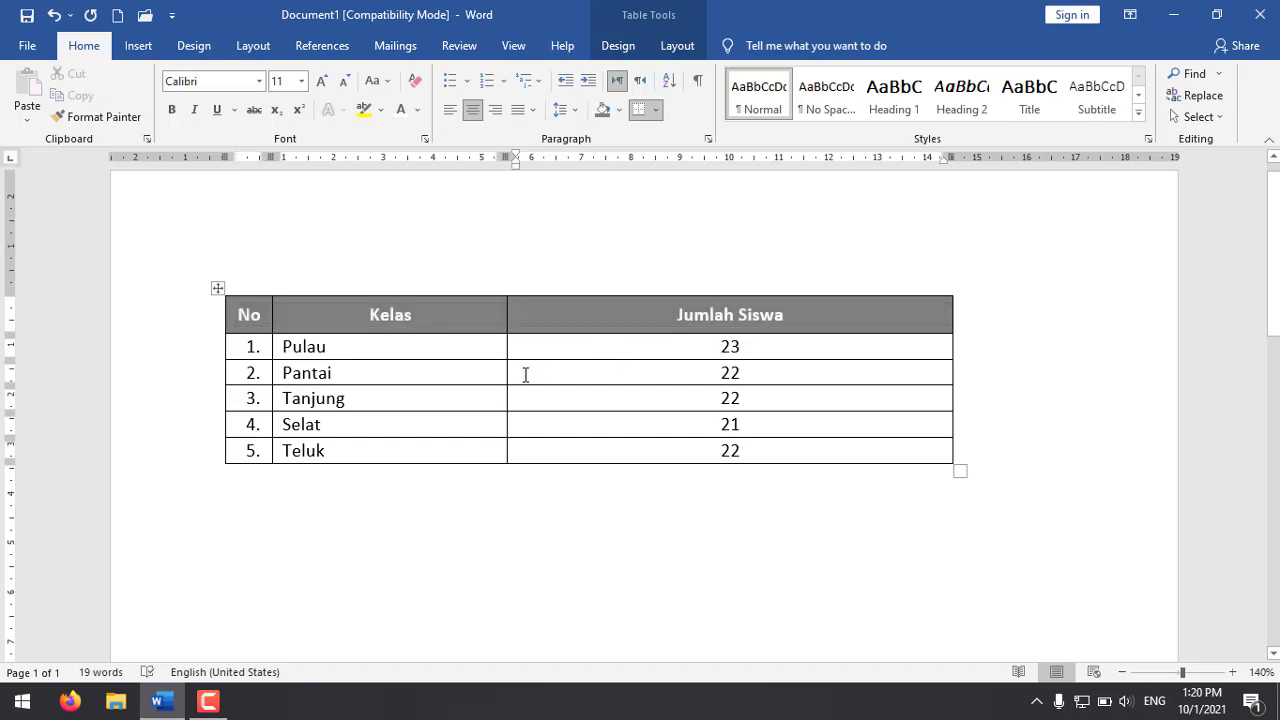
Step: Open the border and shading settings for the whole table and choose a thick-thin double line style for all borders
scroll(452, 353, up, 3)
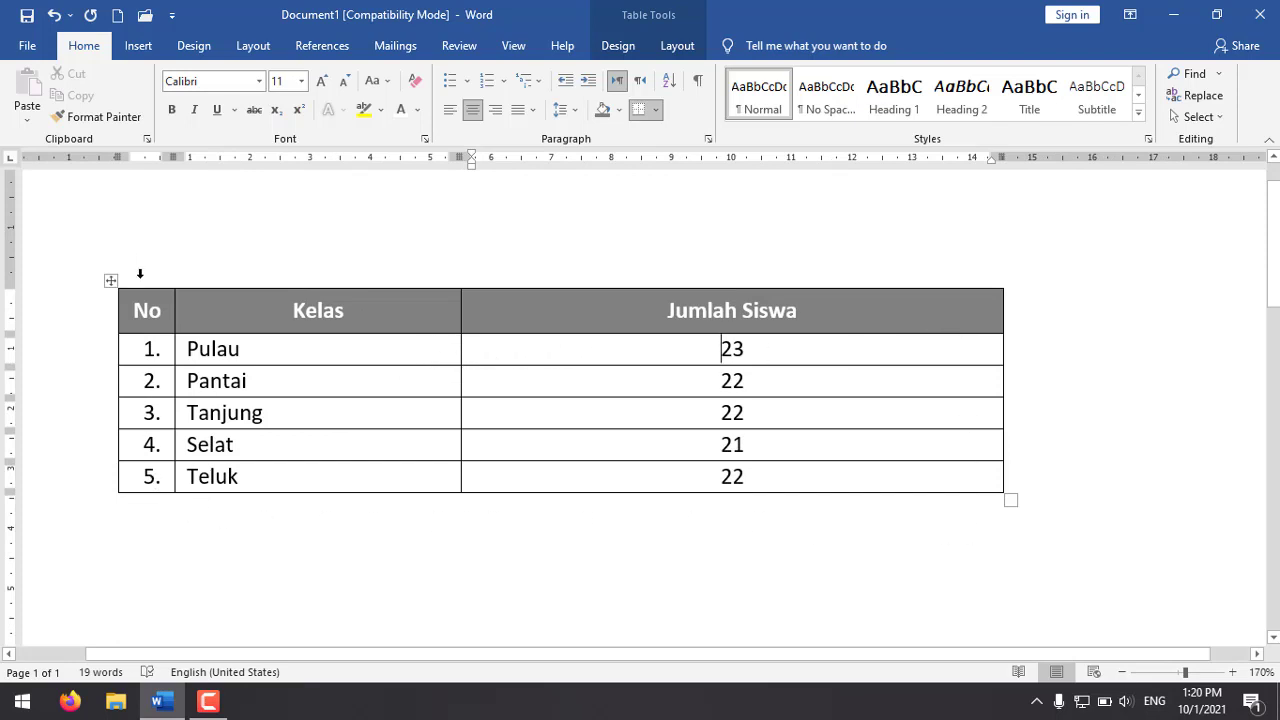
click(523, 311)
click(662, 338)
click(656, 109)
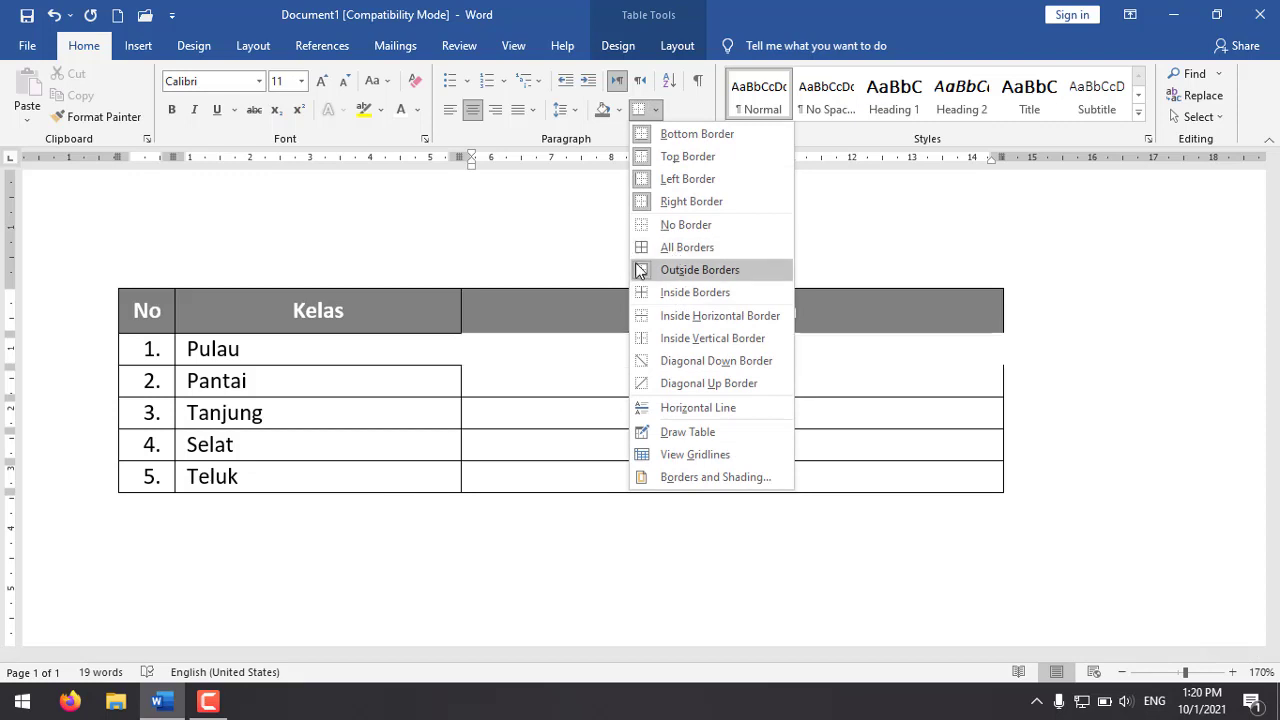
click(710, 478)
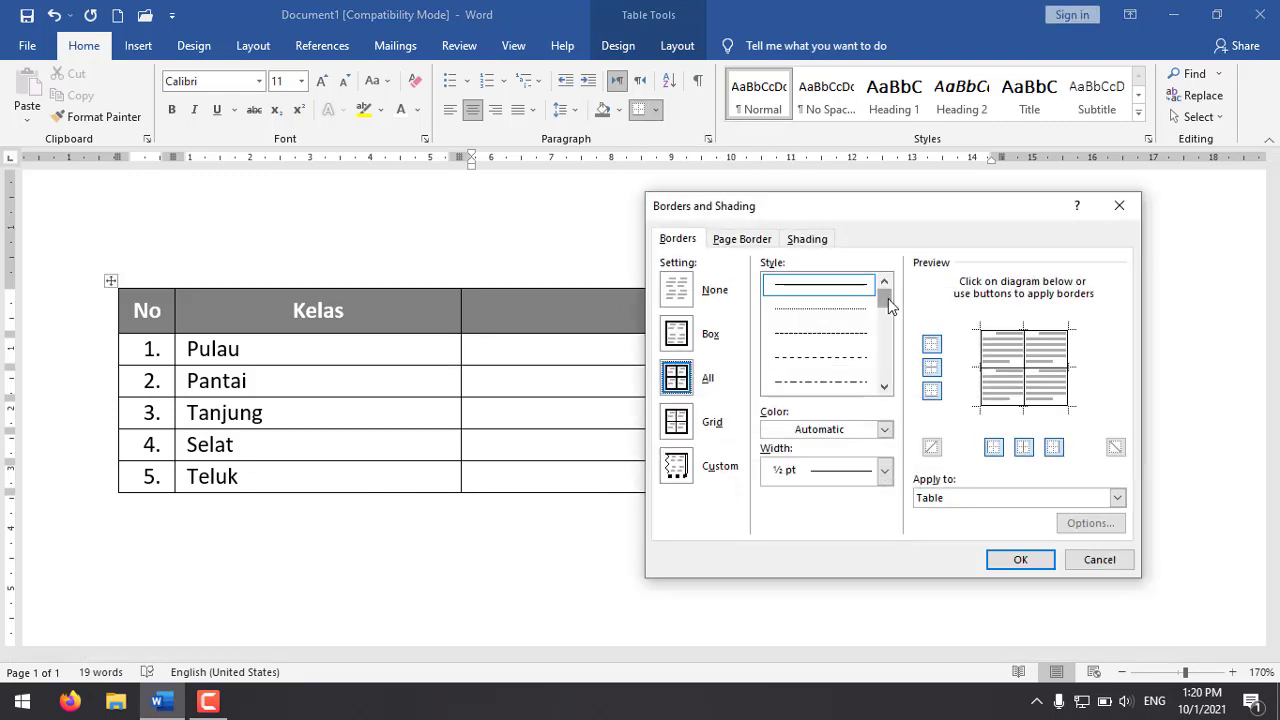
drag(883, 302, 877, 338)
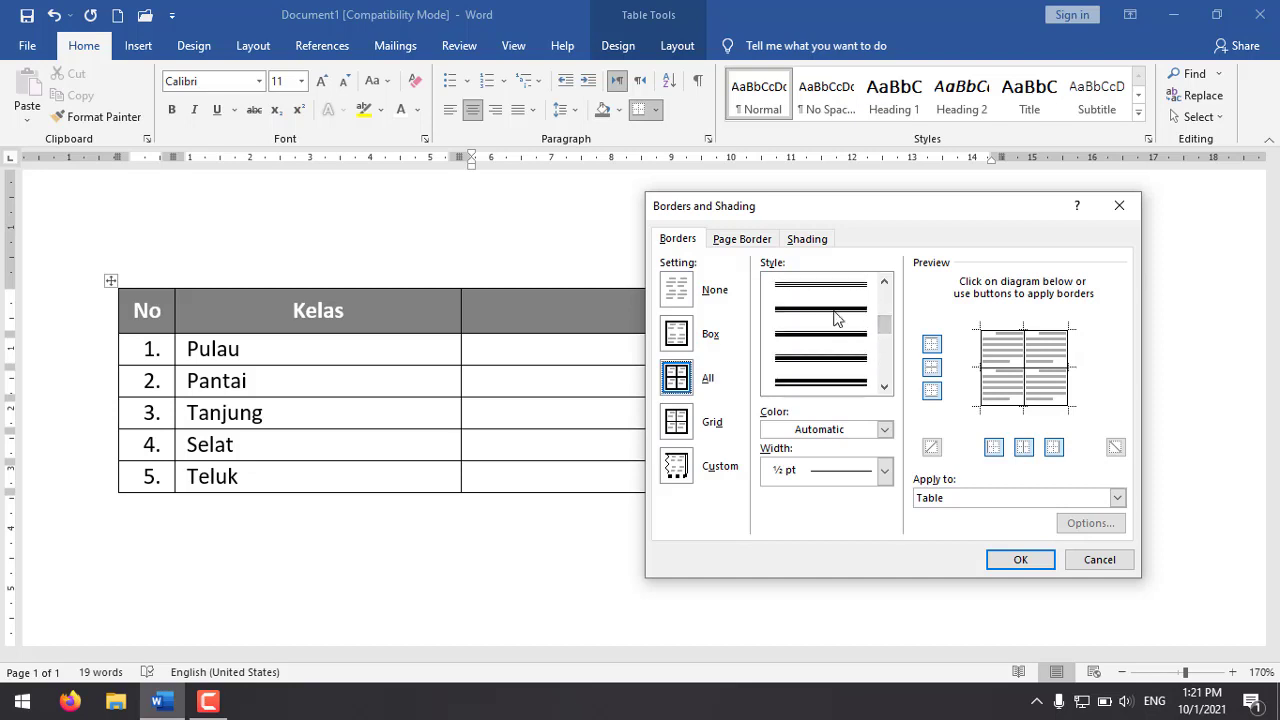
scroll(834, 317, up, 1)
click(820, 382)
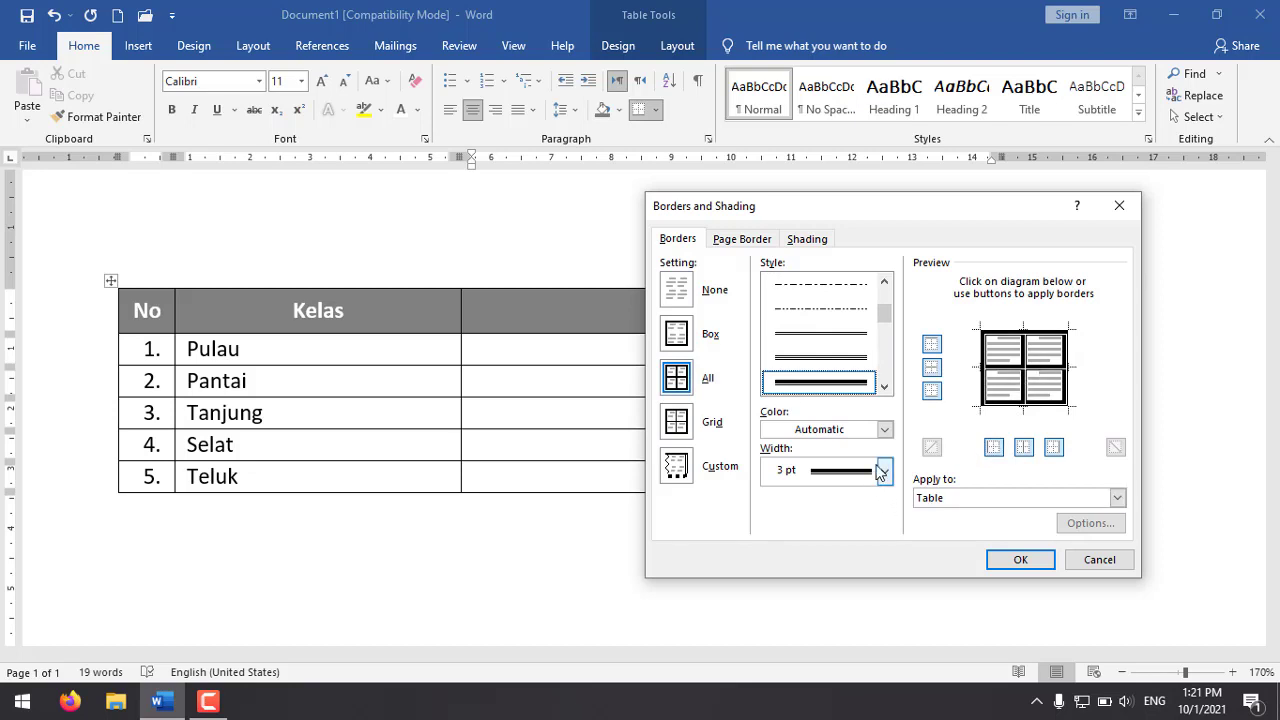
Step: Set the table border colour to the darkest orange theme shade and the width to 2¼ pt, and apply the borders
click(884, 429)
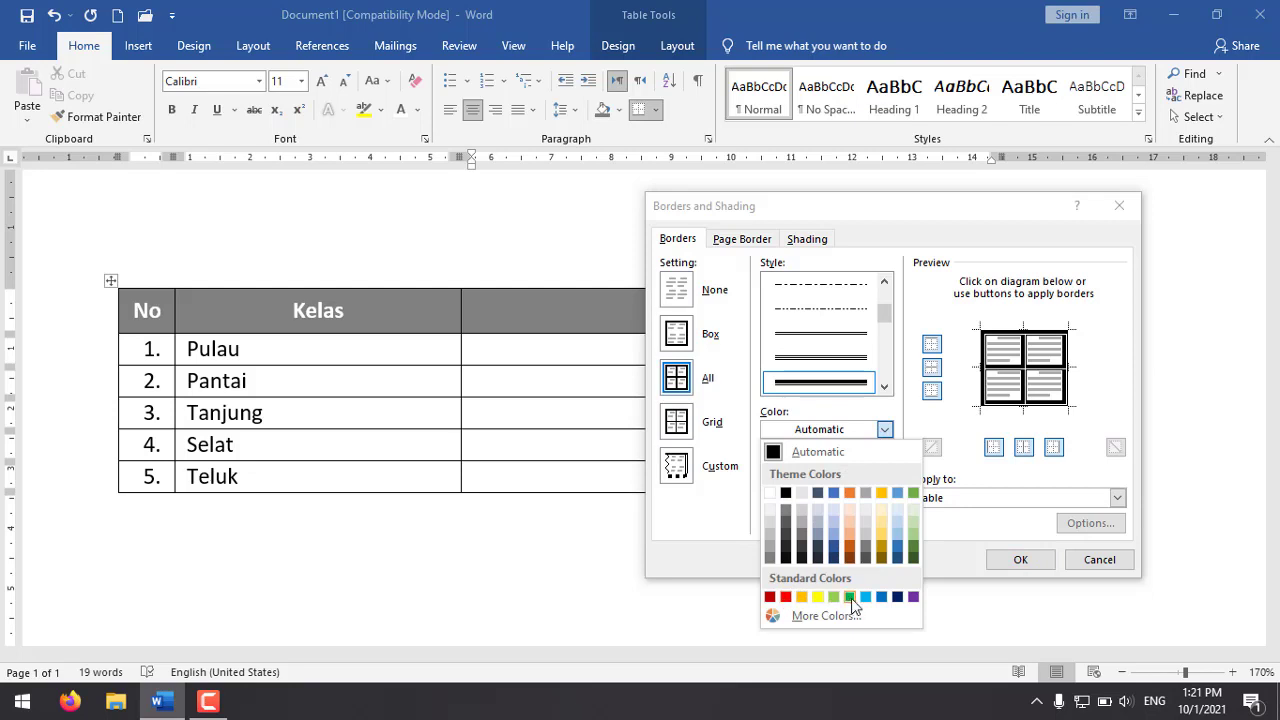
click(852, 560)
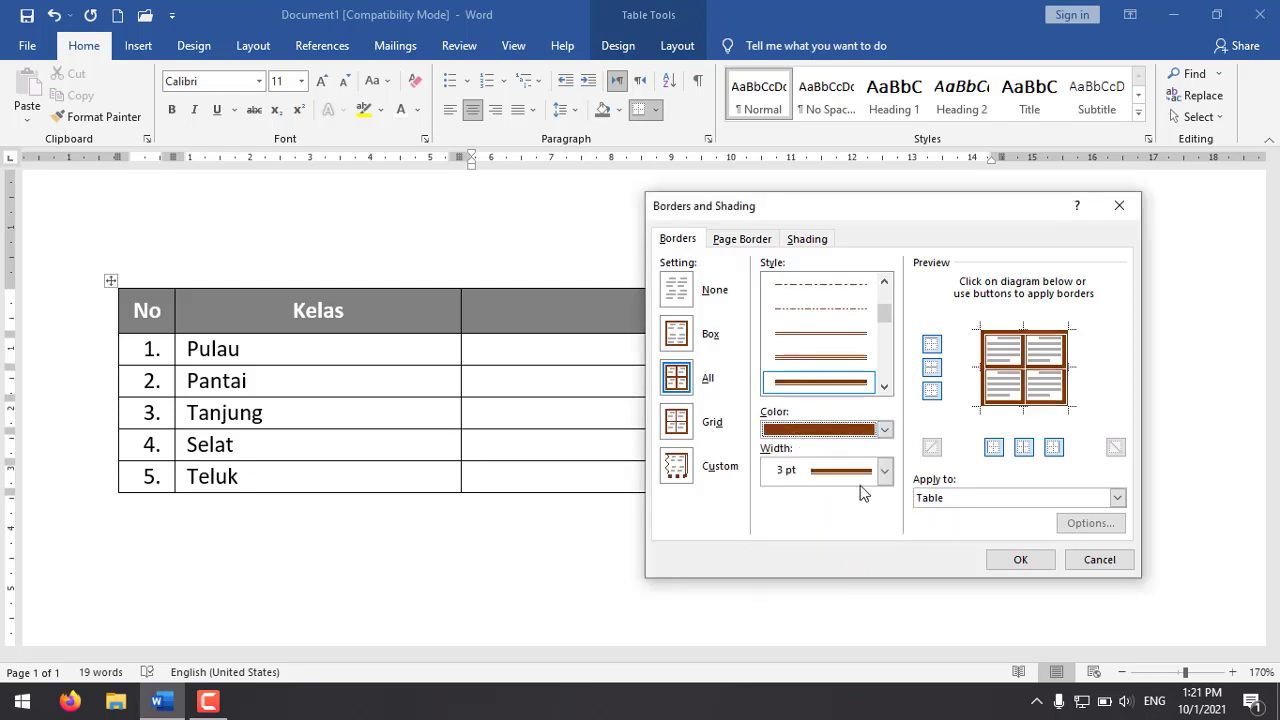
click(884, 471)
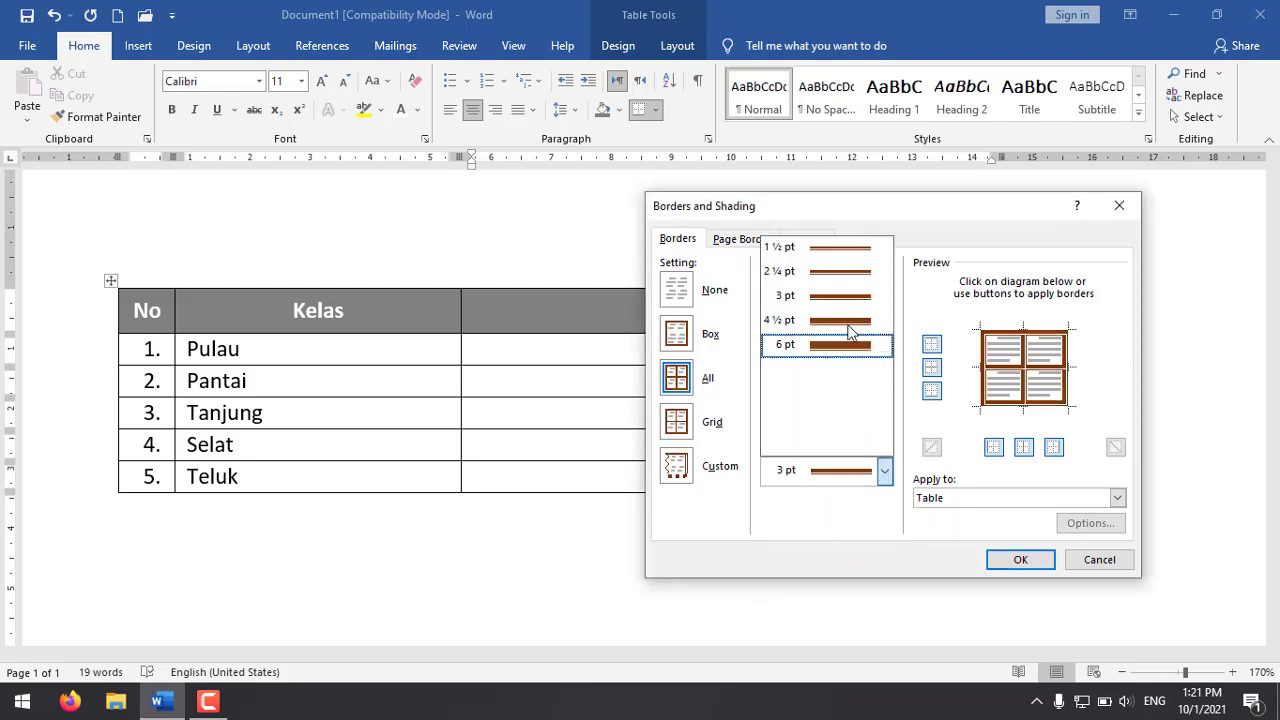
click(843, 272)
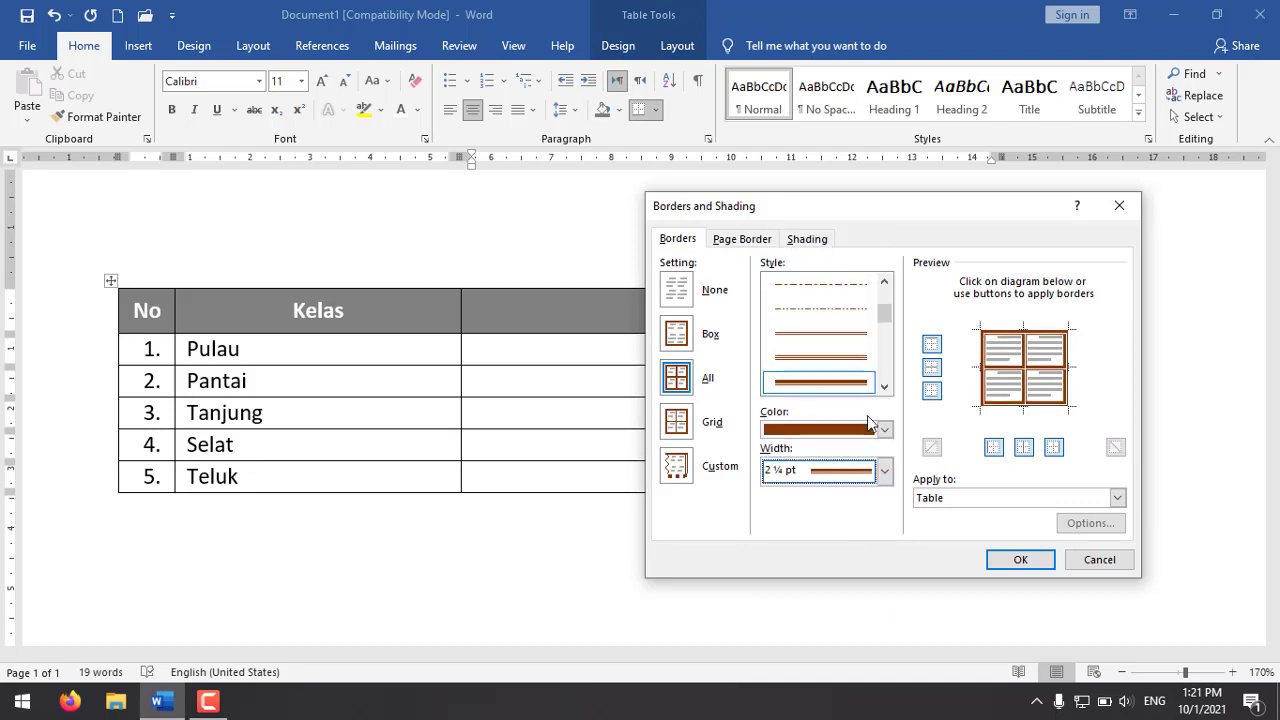
click(1001, 561)
click(720, 557)
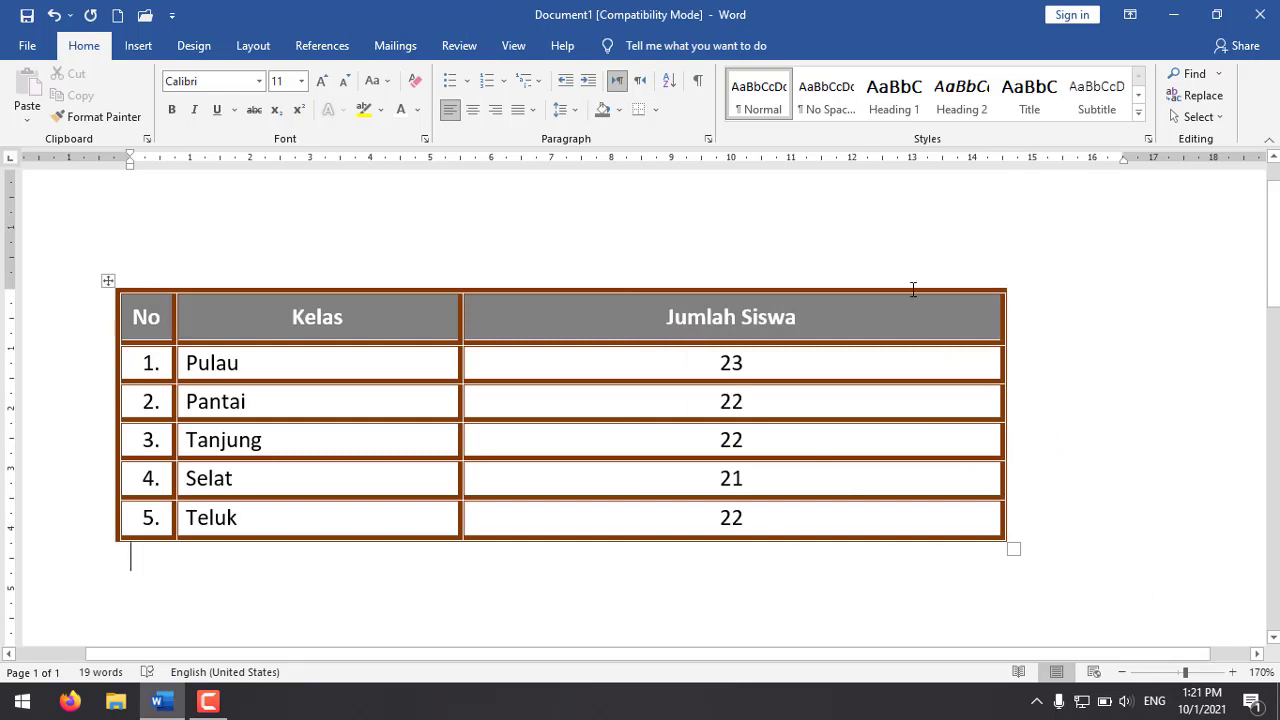
Step: Undo the brown table borders, redo them for comparison, and undo them again
key(ctrl+z)
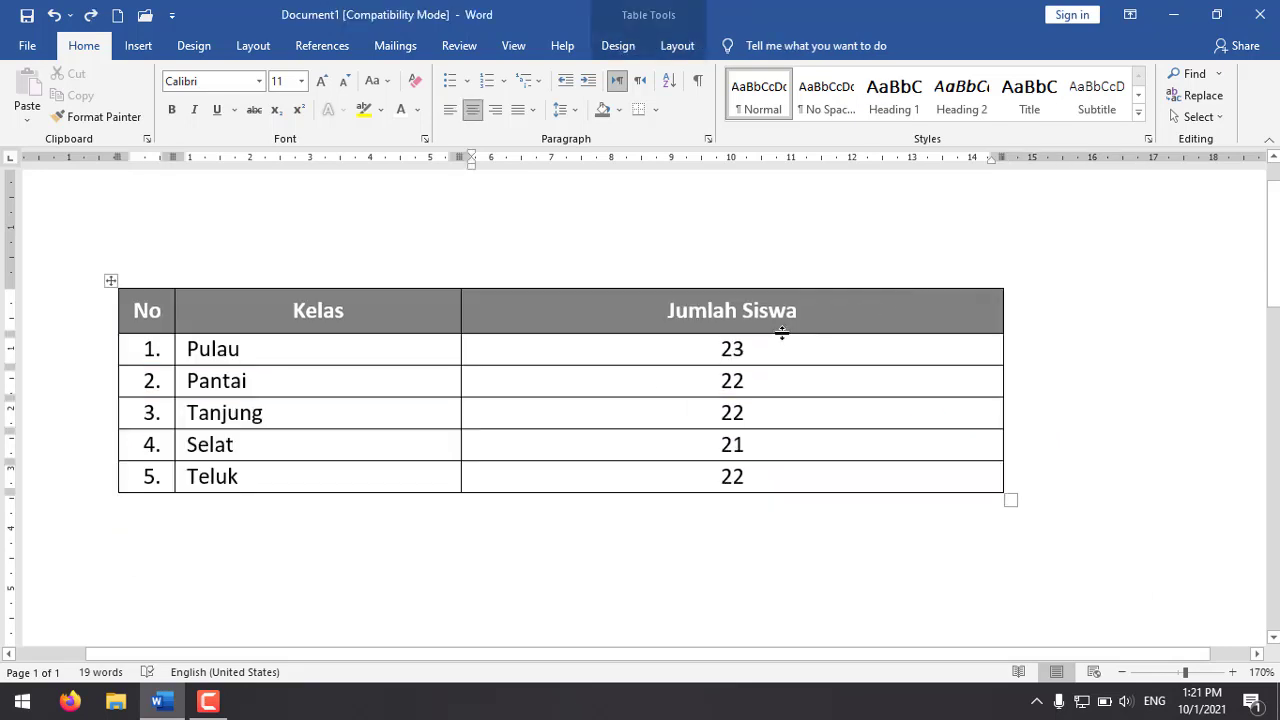
click(90, 15)
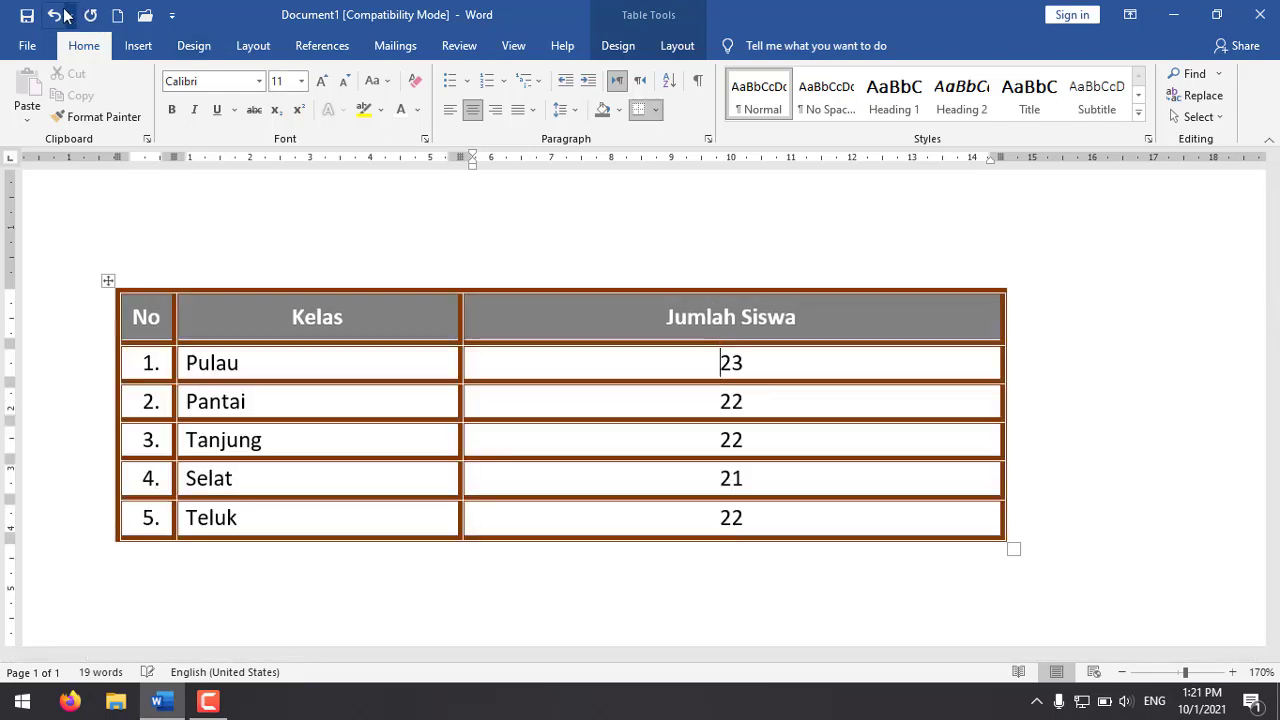
click(54, 15)
Step: Set up the Border Painter with a thick-thin double line, the darkest green theme colour and a 2¼ pt width
click(555, 316)
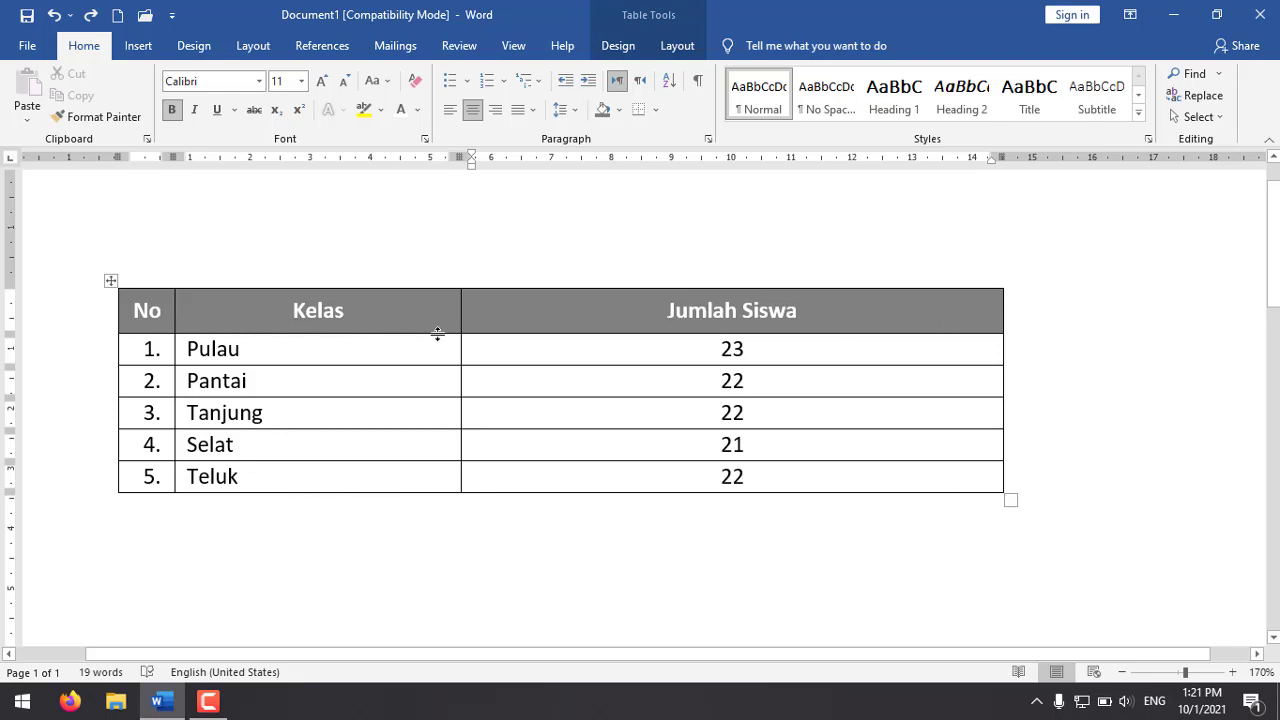
click(669, 52)
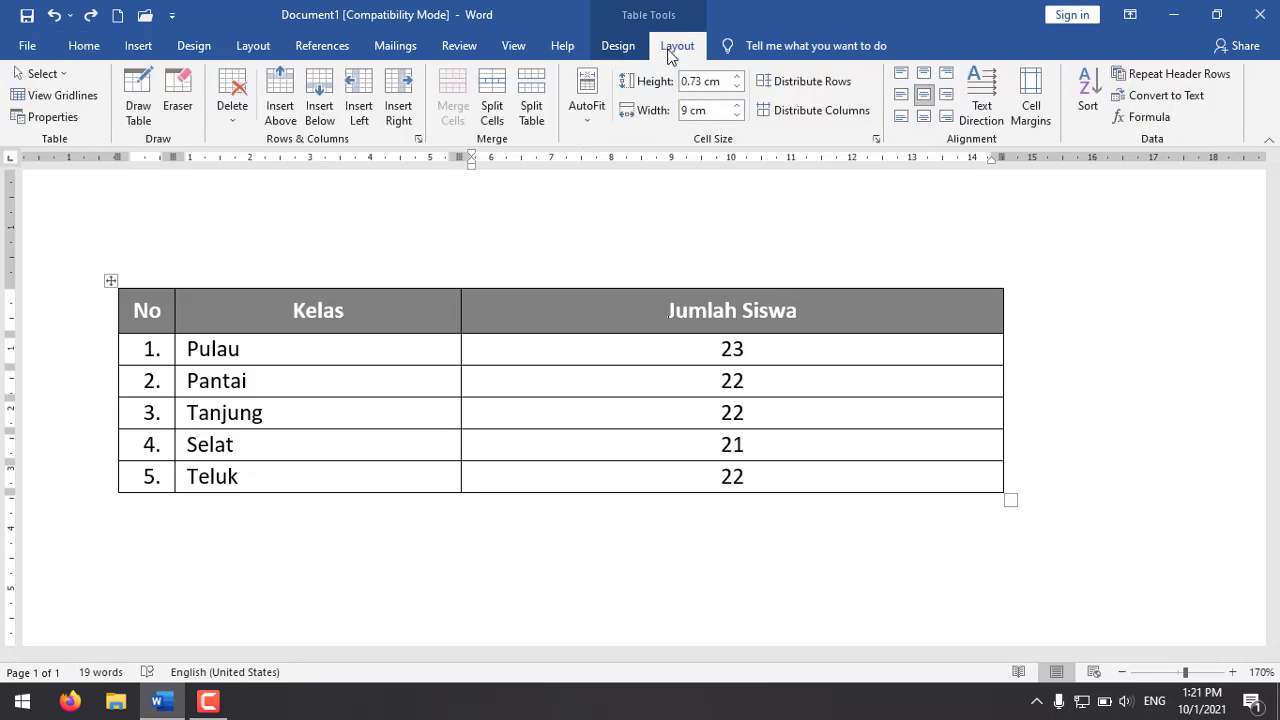
click(618, 47)
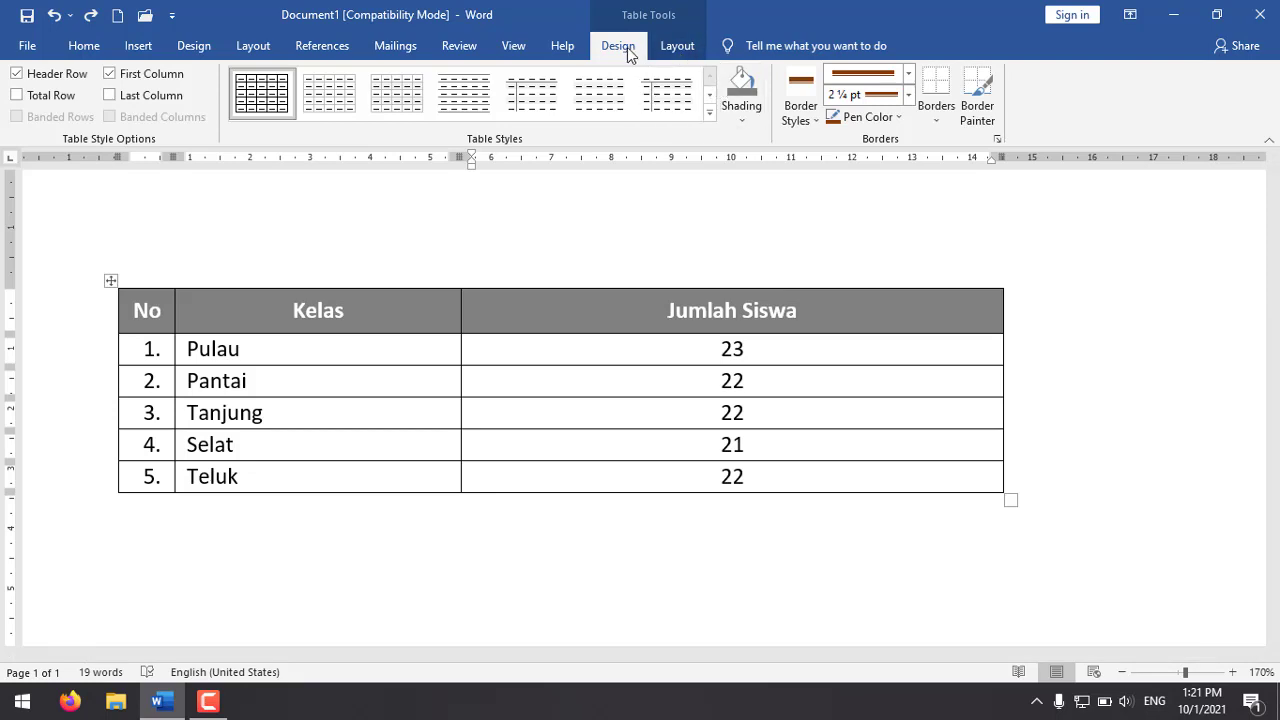
click(975, 90)
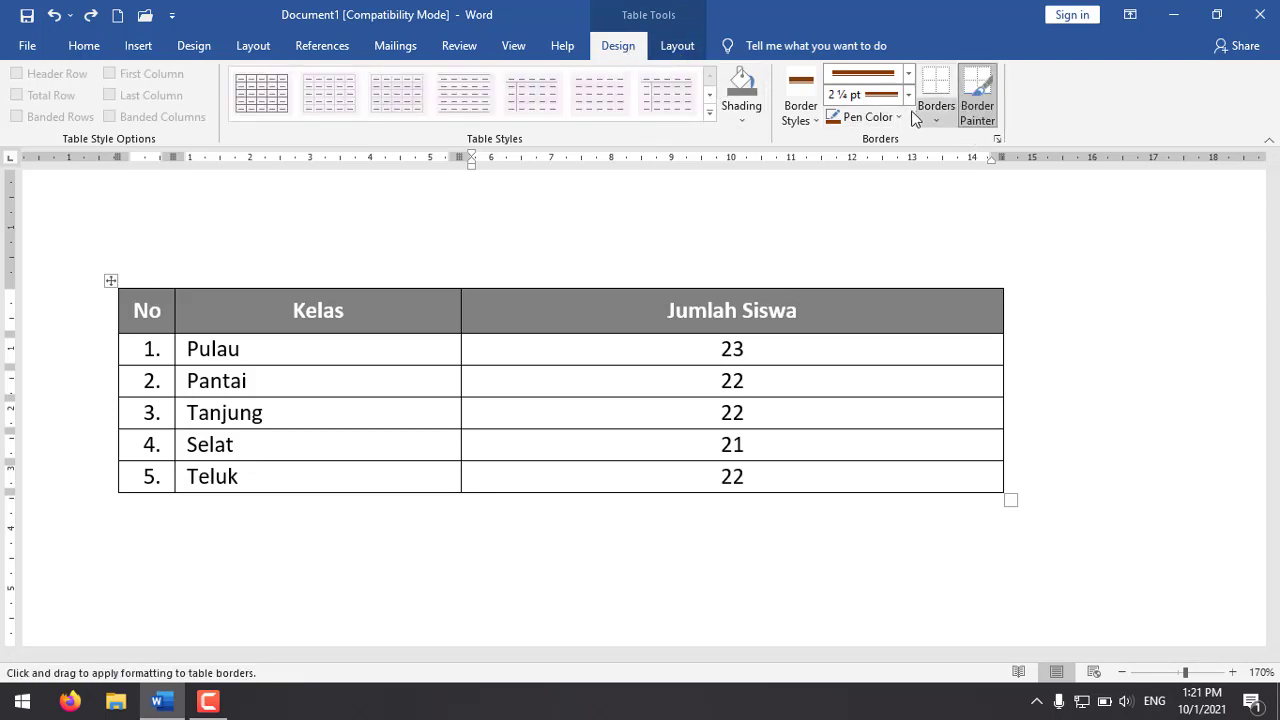
click(908, 74)
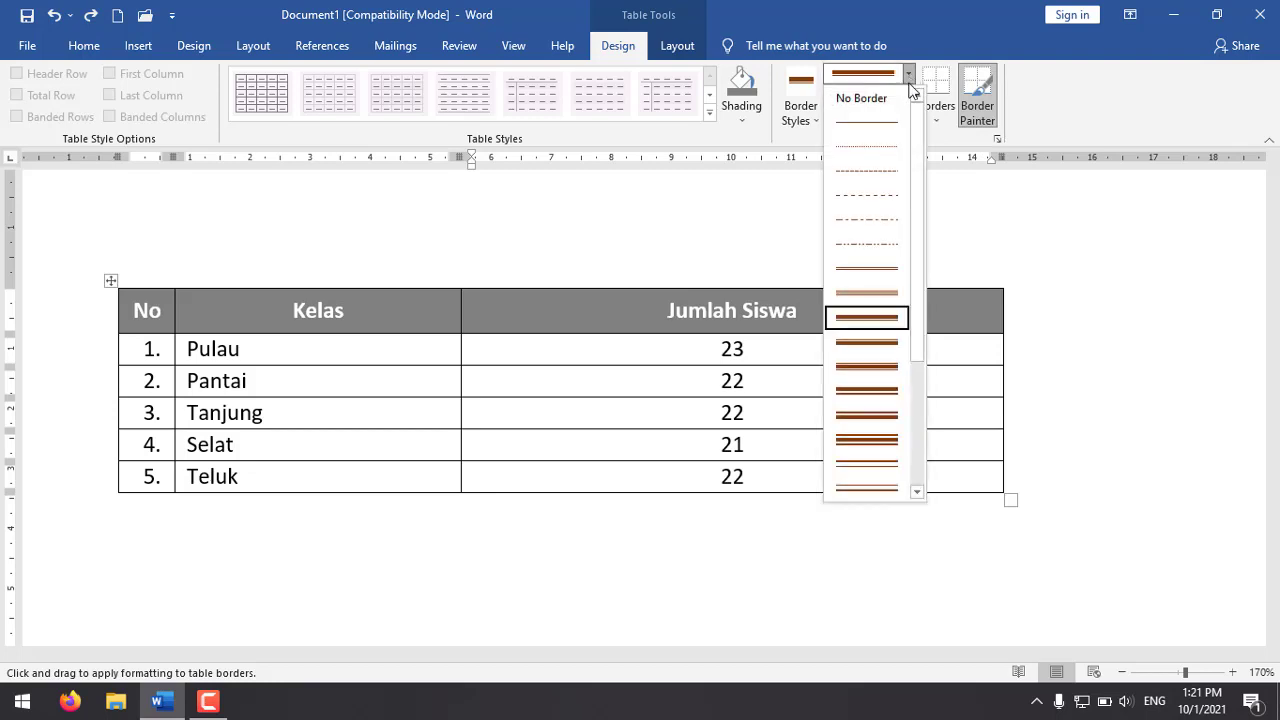
click(870, 317)
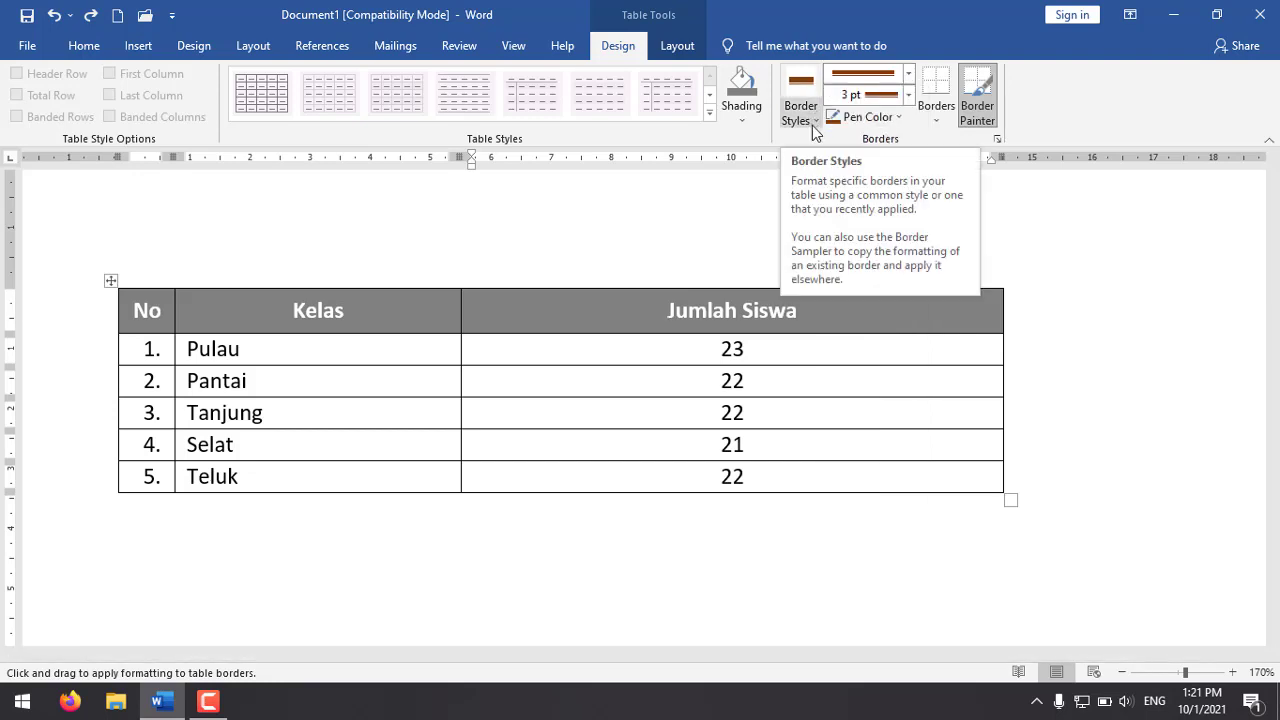
click(868, 117)
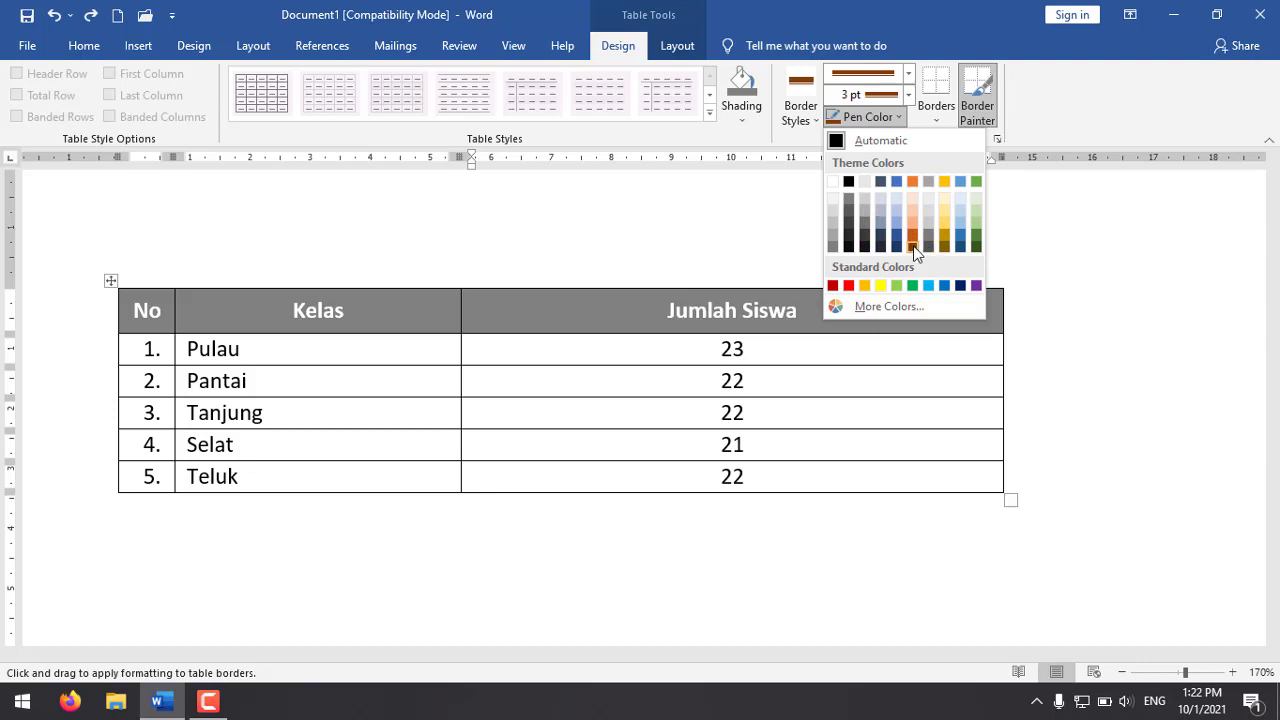
click(975, 247)
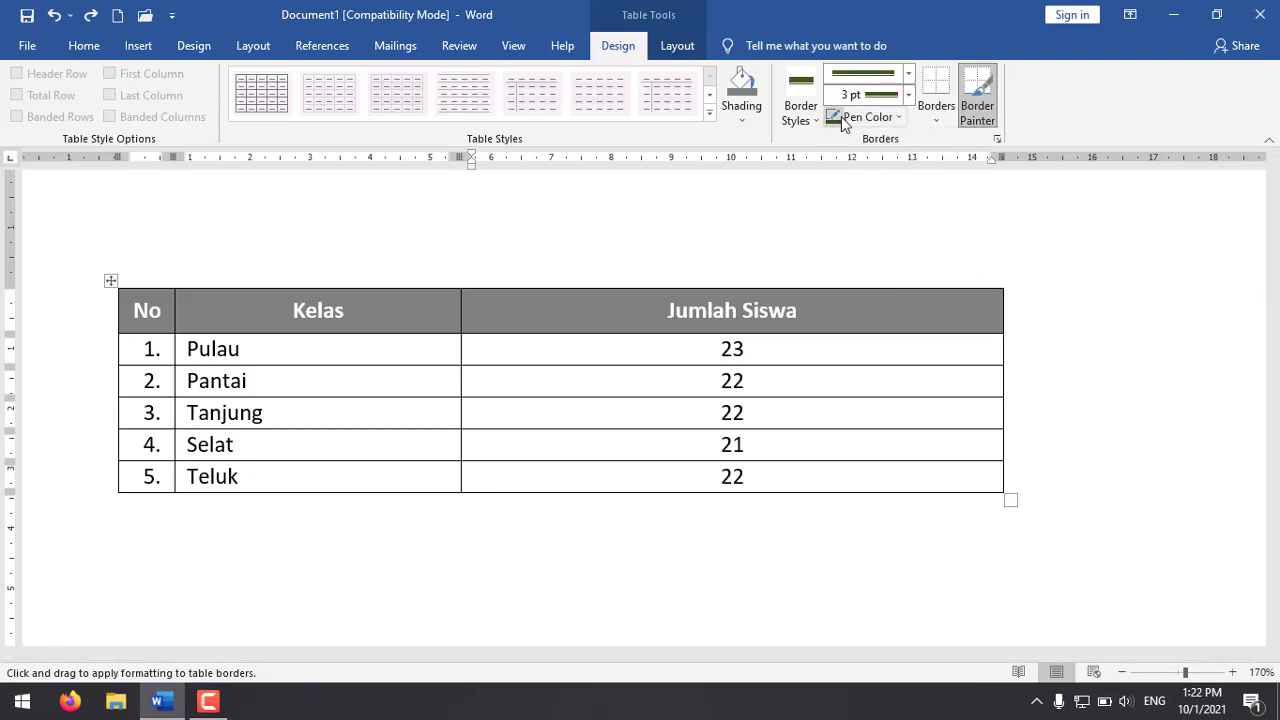
click(869, 97)
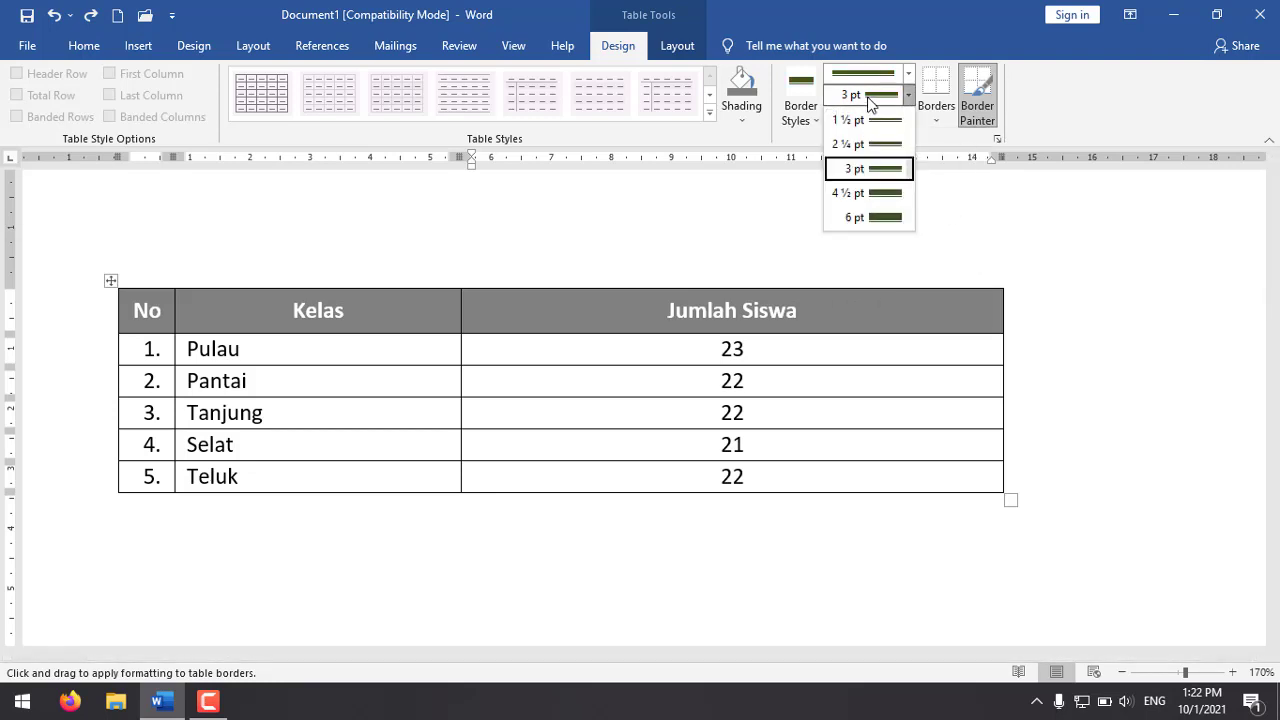
click(870, 146)
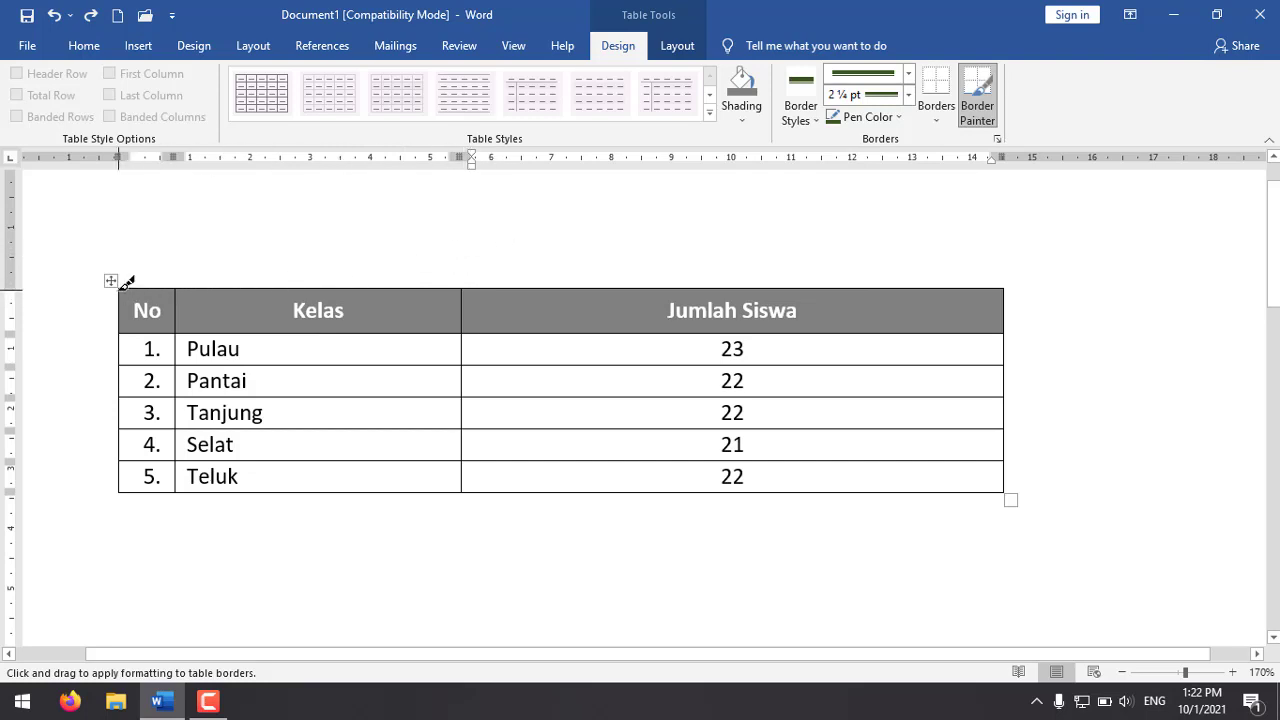
Step: Paint the green double border around the table's four outer edges and along the line below the header row
drag(127, 283, 840, 283)
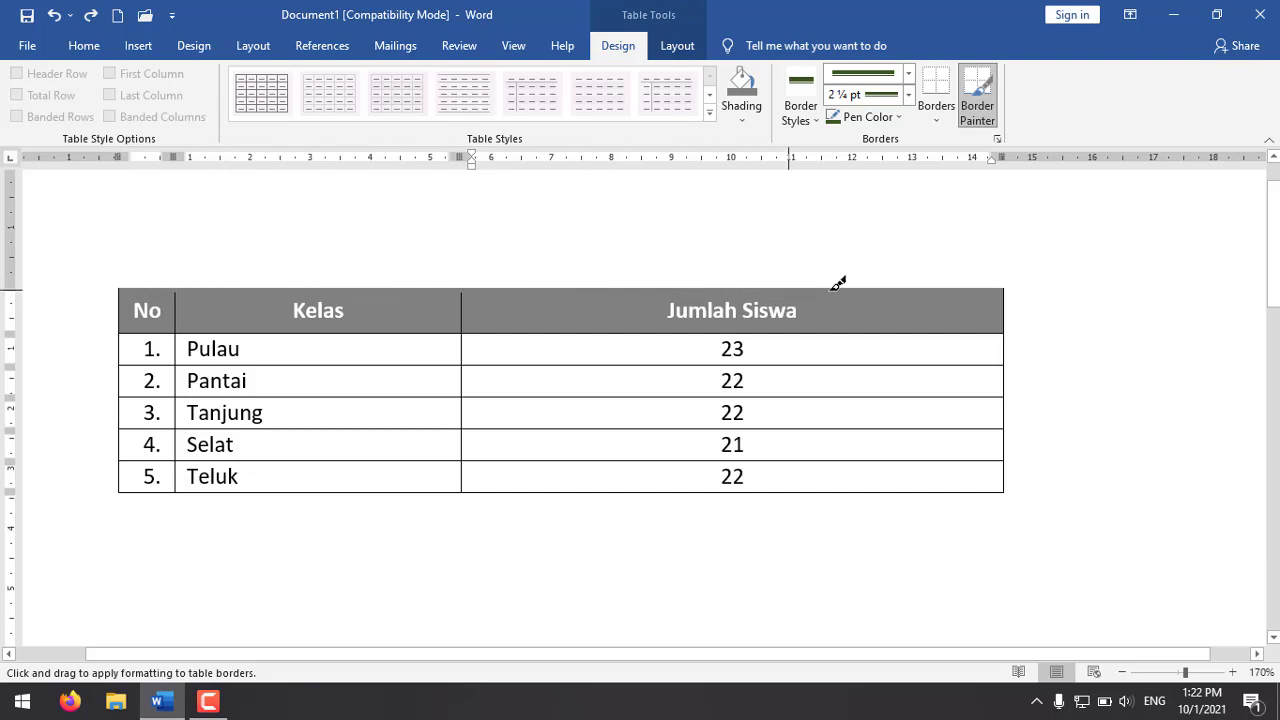
mouse_move(968, 290)
mouse_down()
mouse_move(1013, 294)
mouse_move(1006, 497)
mouse_move(209, 486)
mouse_move(122, 497)
mouse_move(557, 497)
mouse_up()
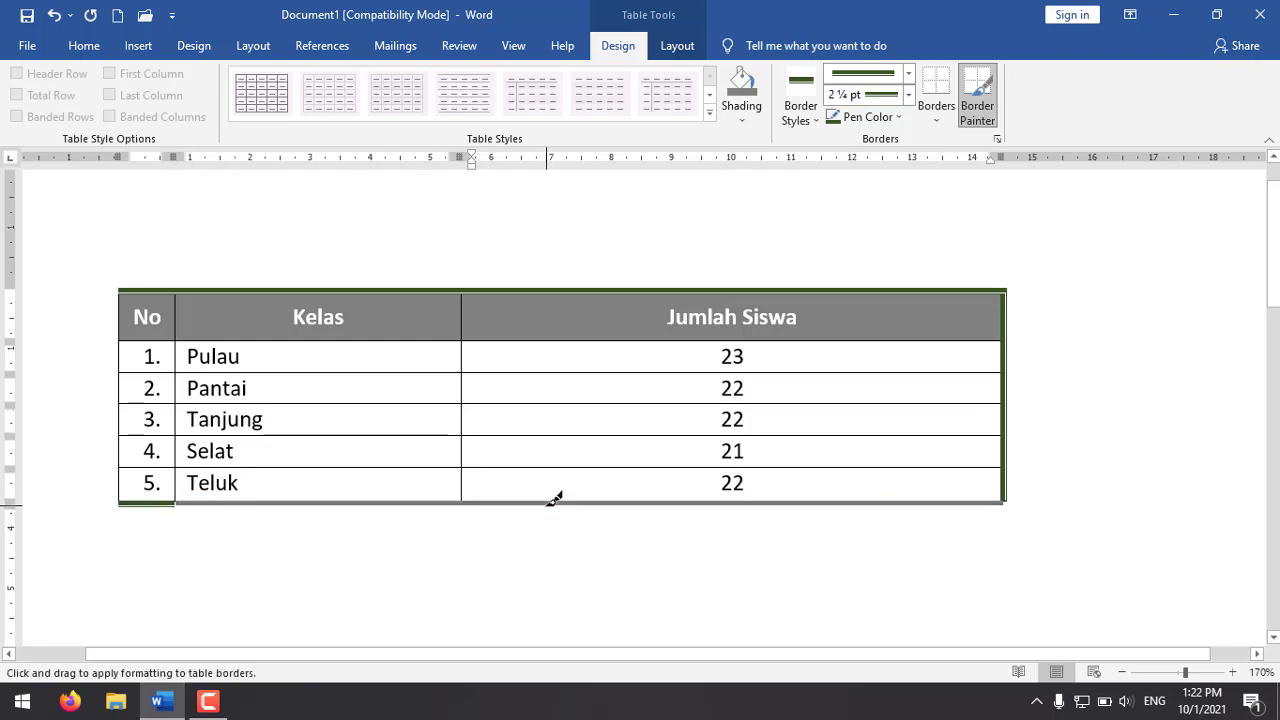
mouse_move(119, 305)
mouse_down()
mouse_move(105, 357)
mouse_move(118, 495)
mouse_up()
drag(122, 341, 1012, 336)
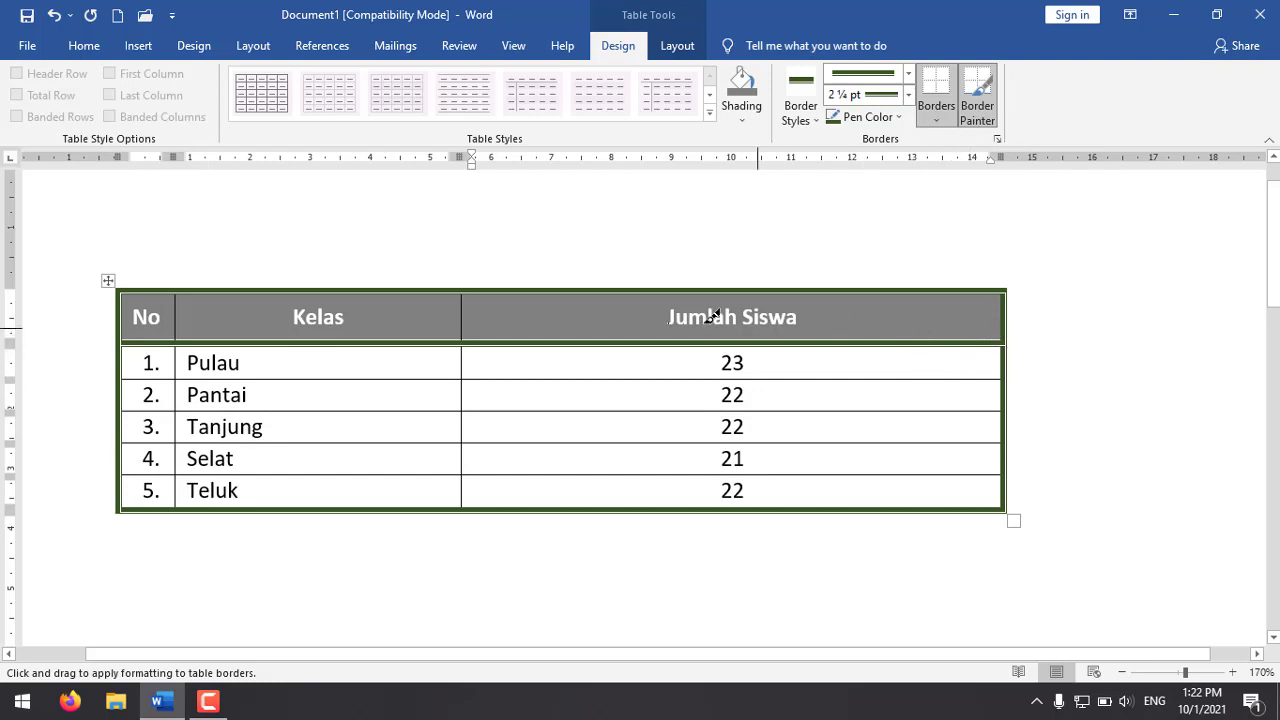
Step: Change the Border Painter line to the dashed style with a ½ pt width
click(908, 74)
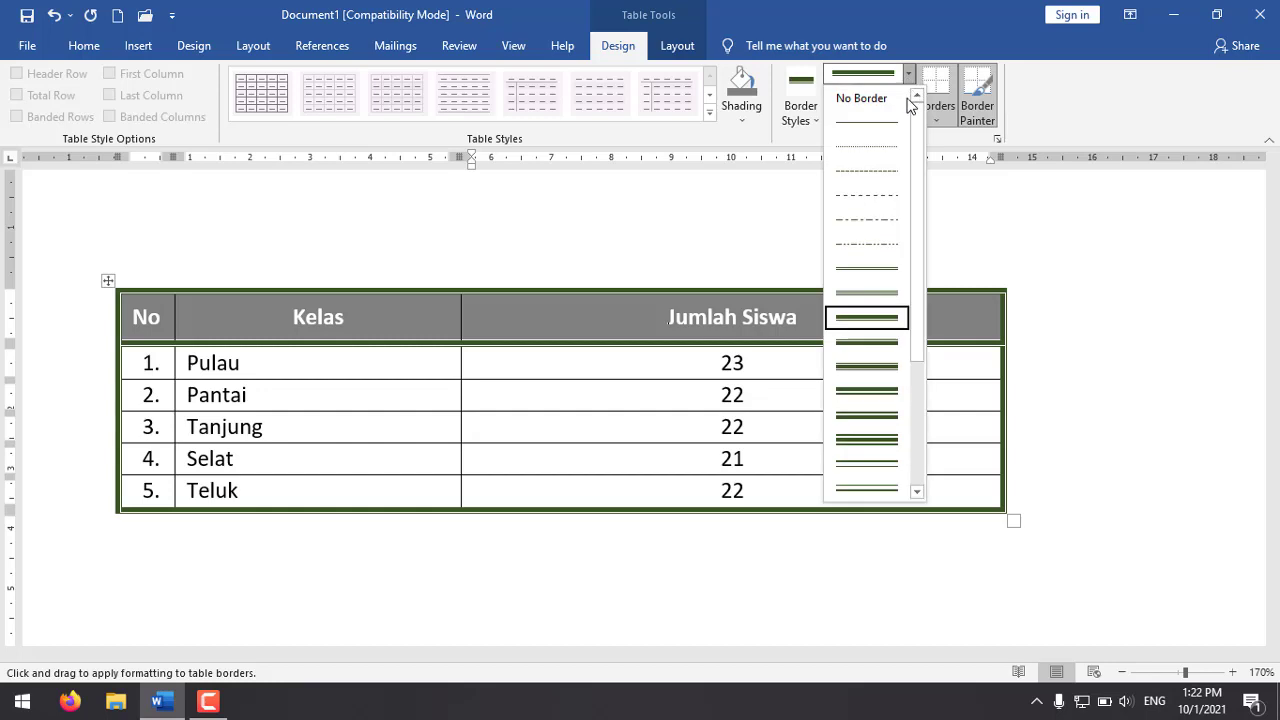
click(872, 197)
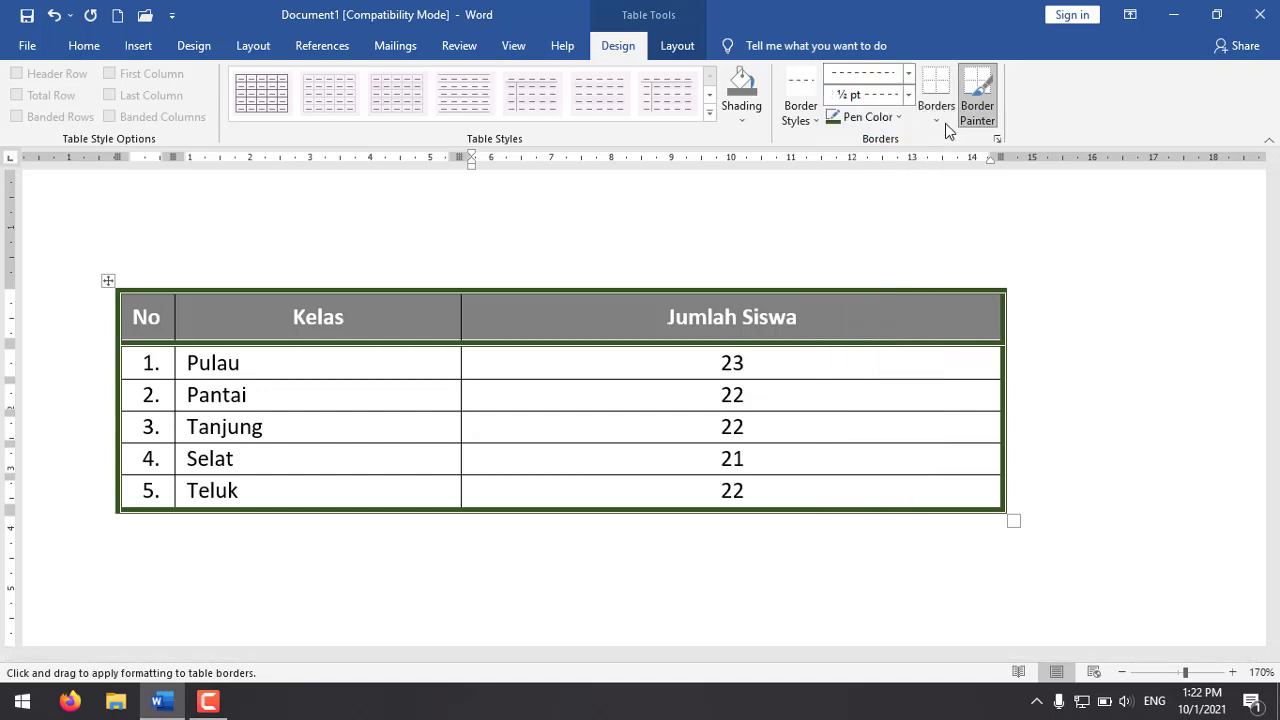
click(889, 118)
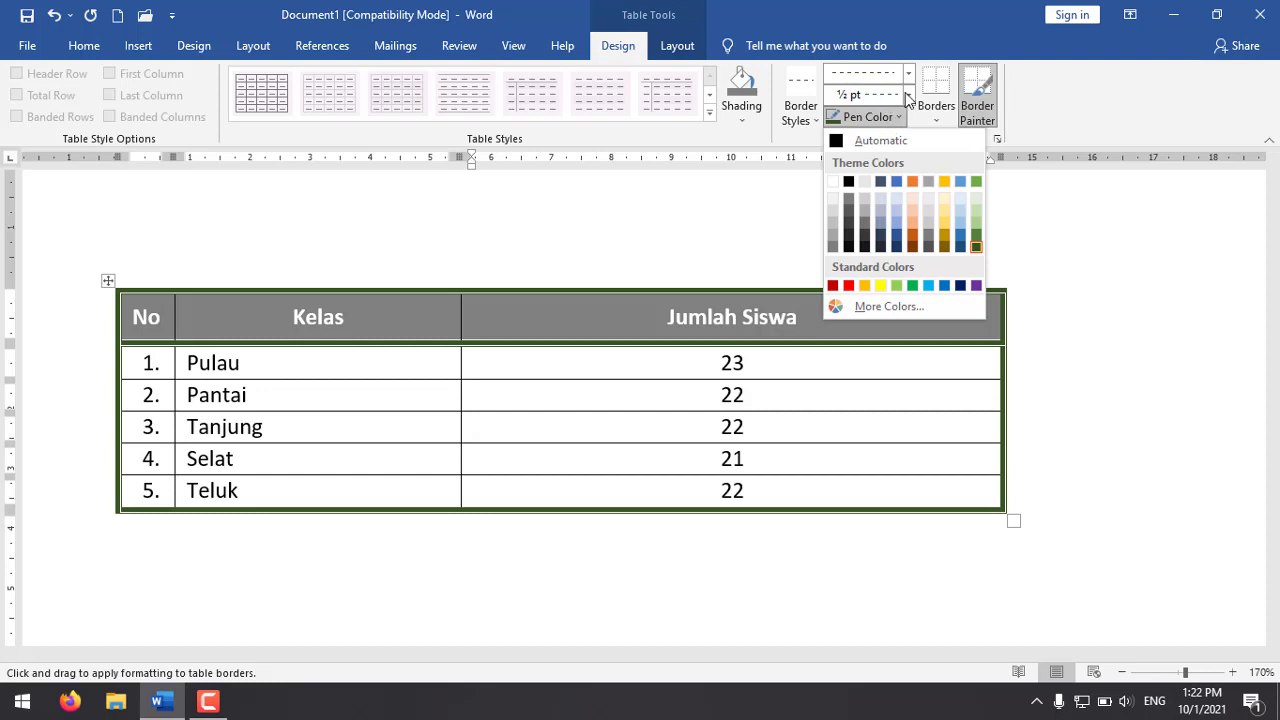
click(907, 96)
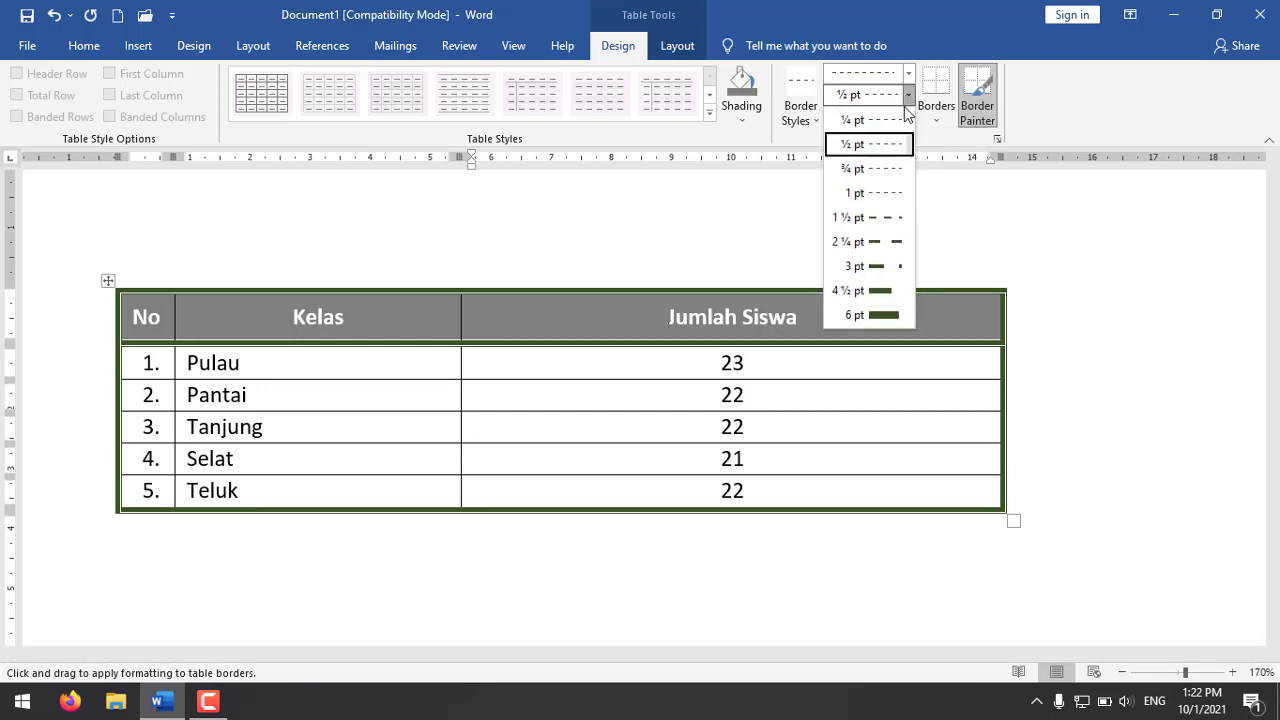
click(880, 145)
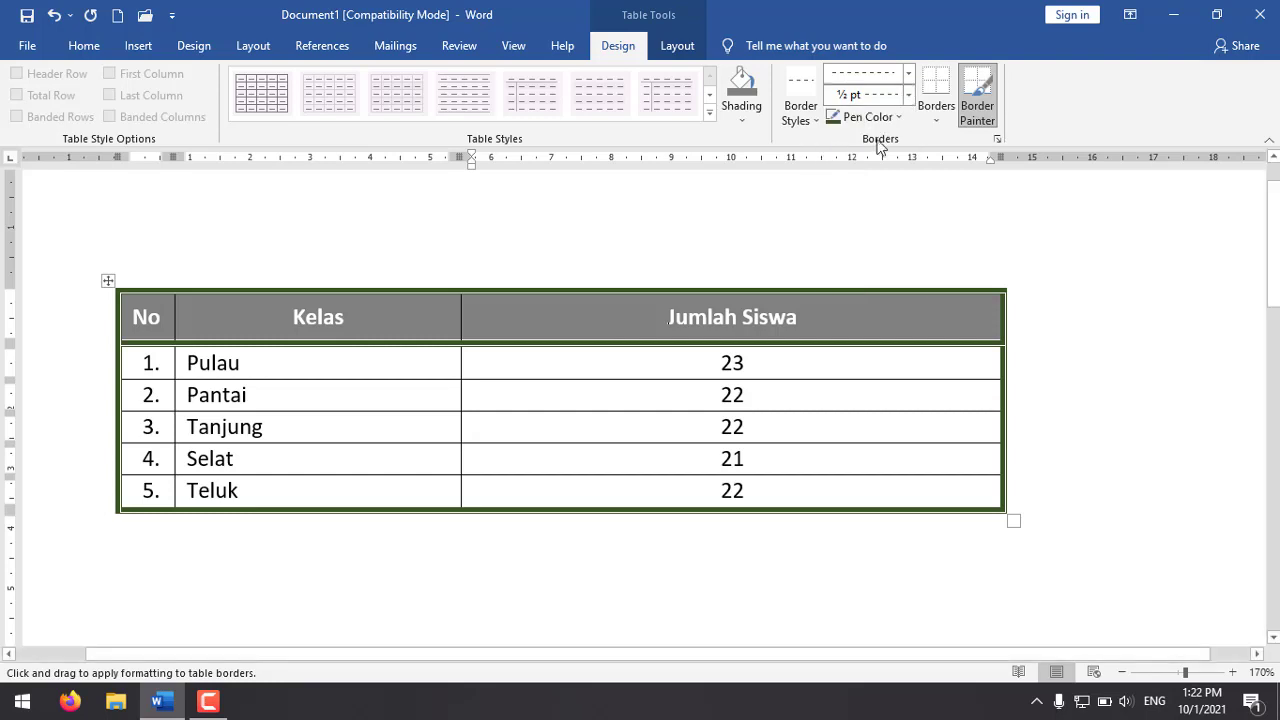
click(879, 127)
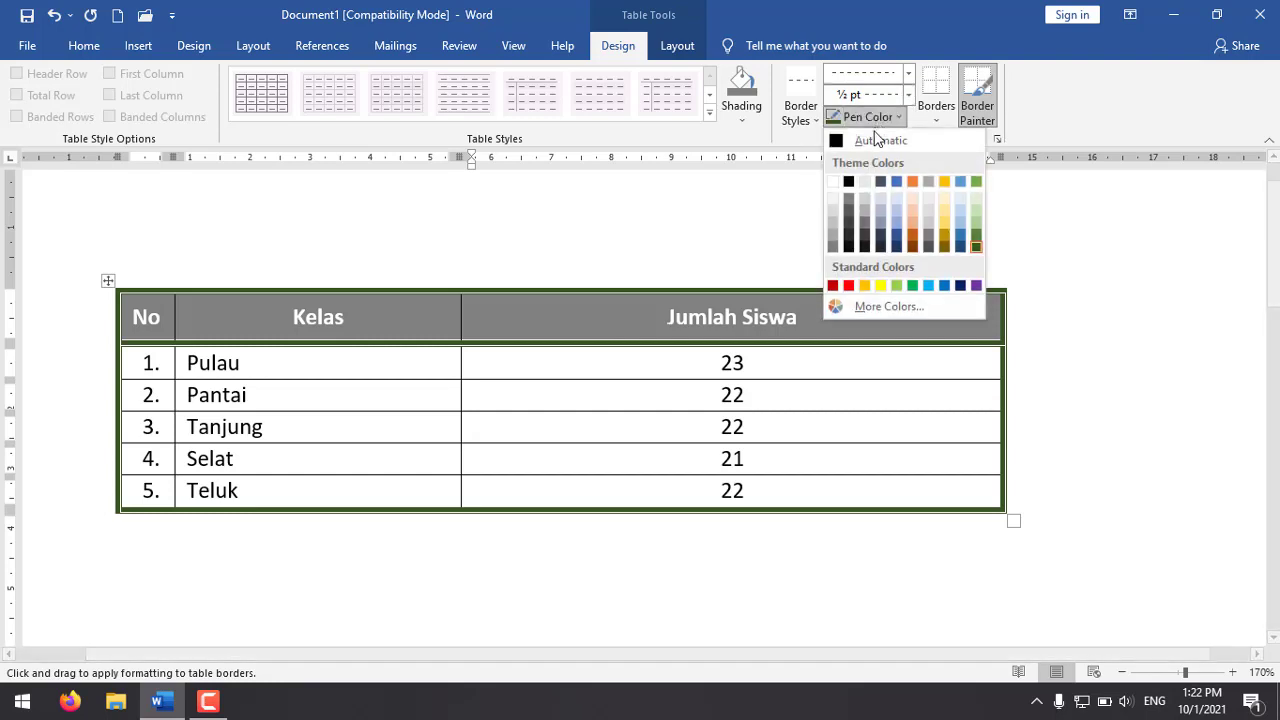
click(849, 288)
click(722, 212)
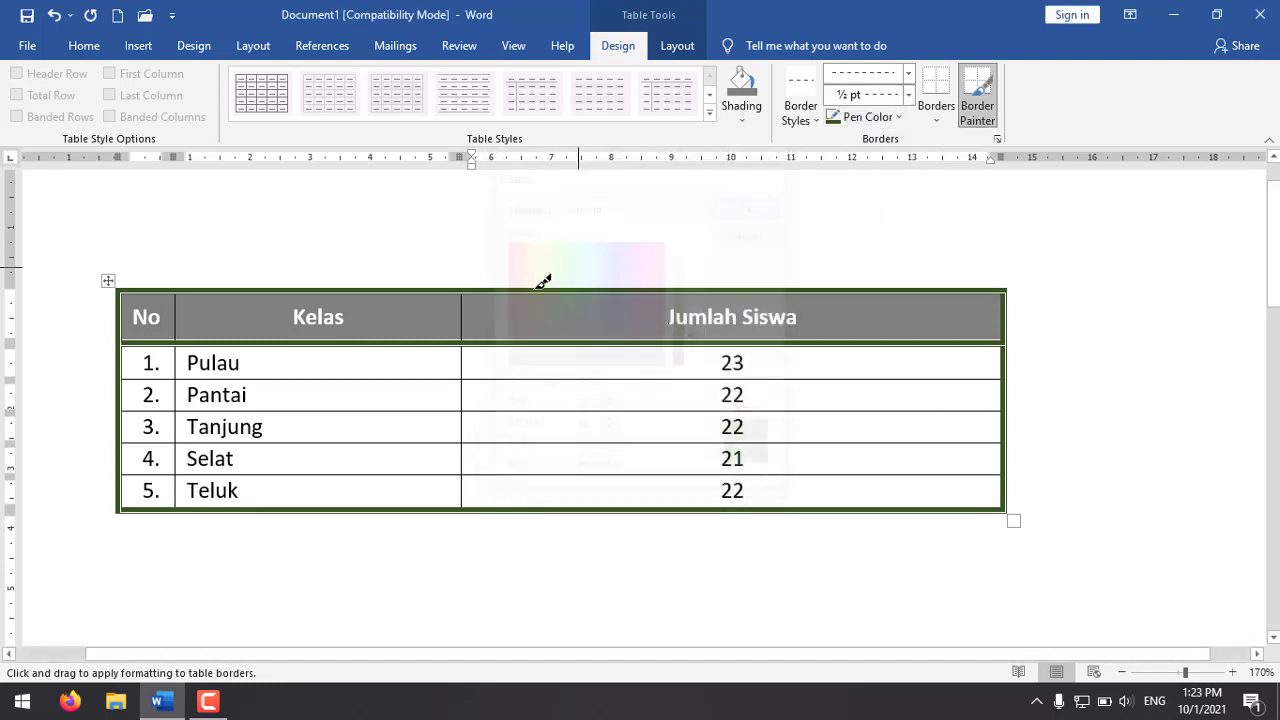
Step: Paint the dashed line over the two inner vertical borders beside the Kelas column, from the header to the last row
drag(466, 294, 466, 490)
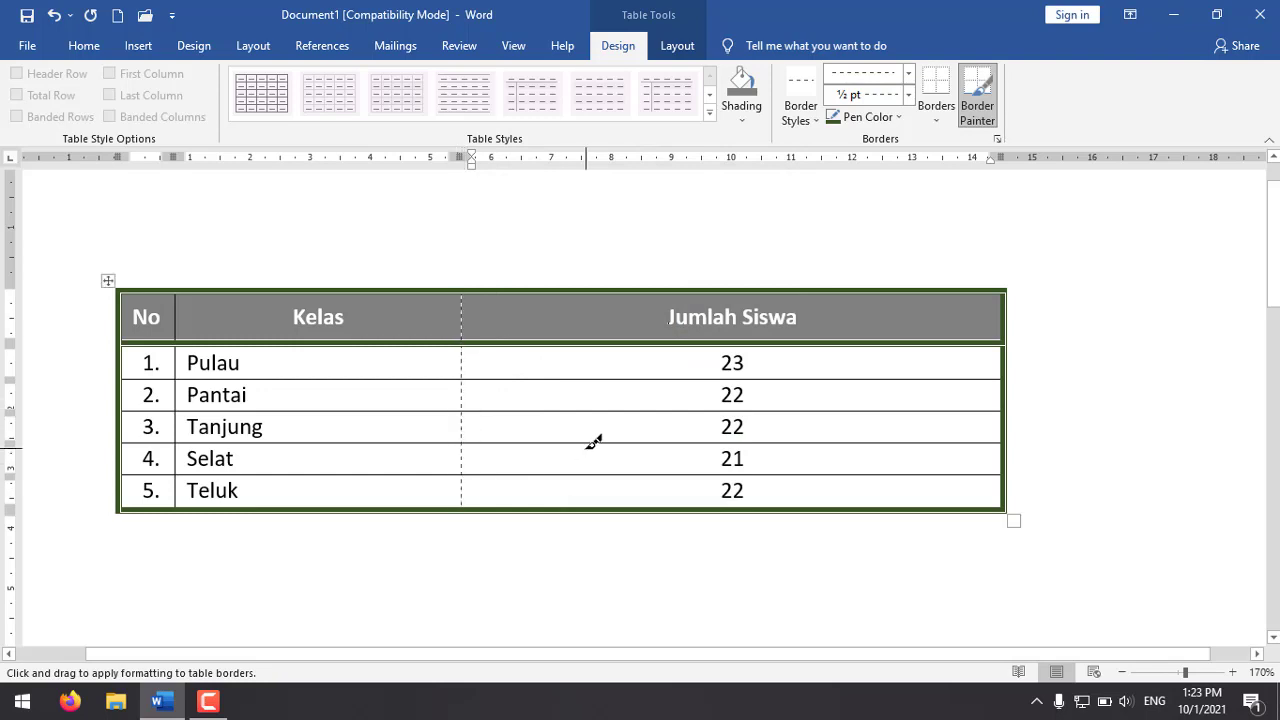
drag(177, 316, 183, 500)
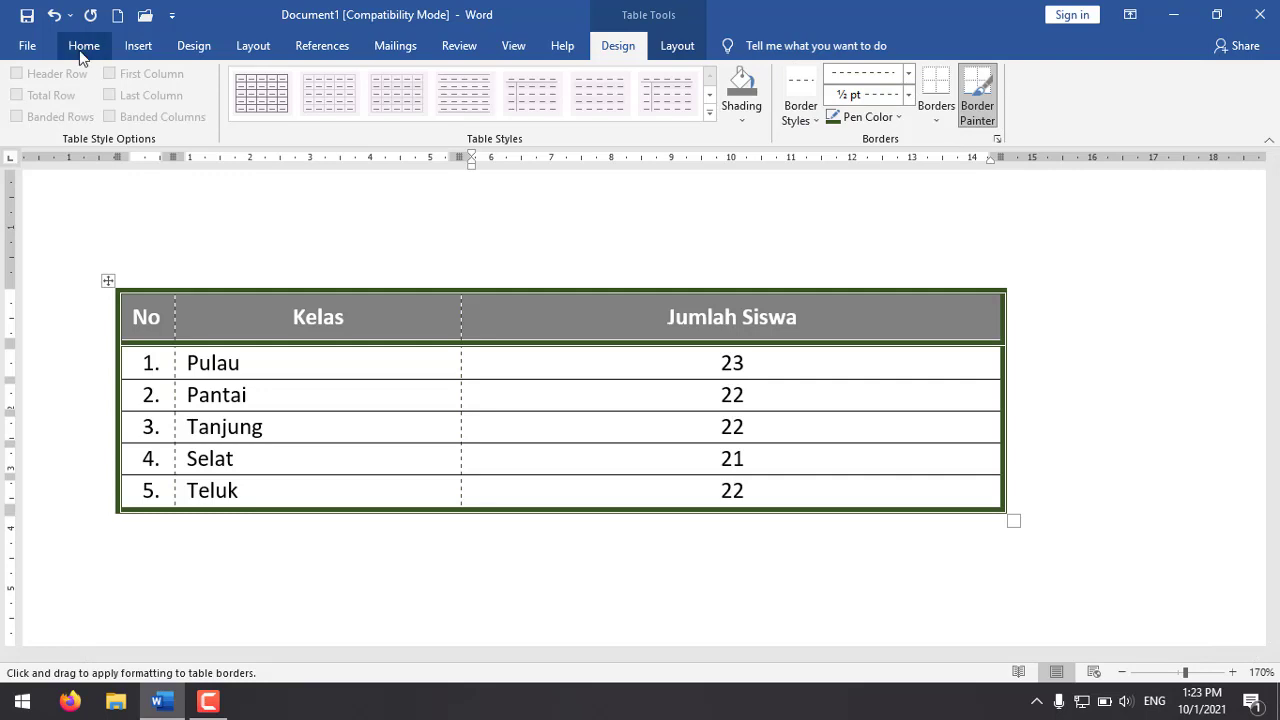
click(82, 45)
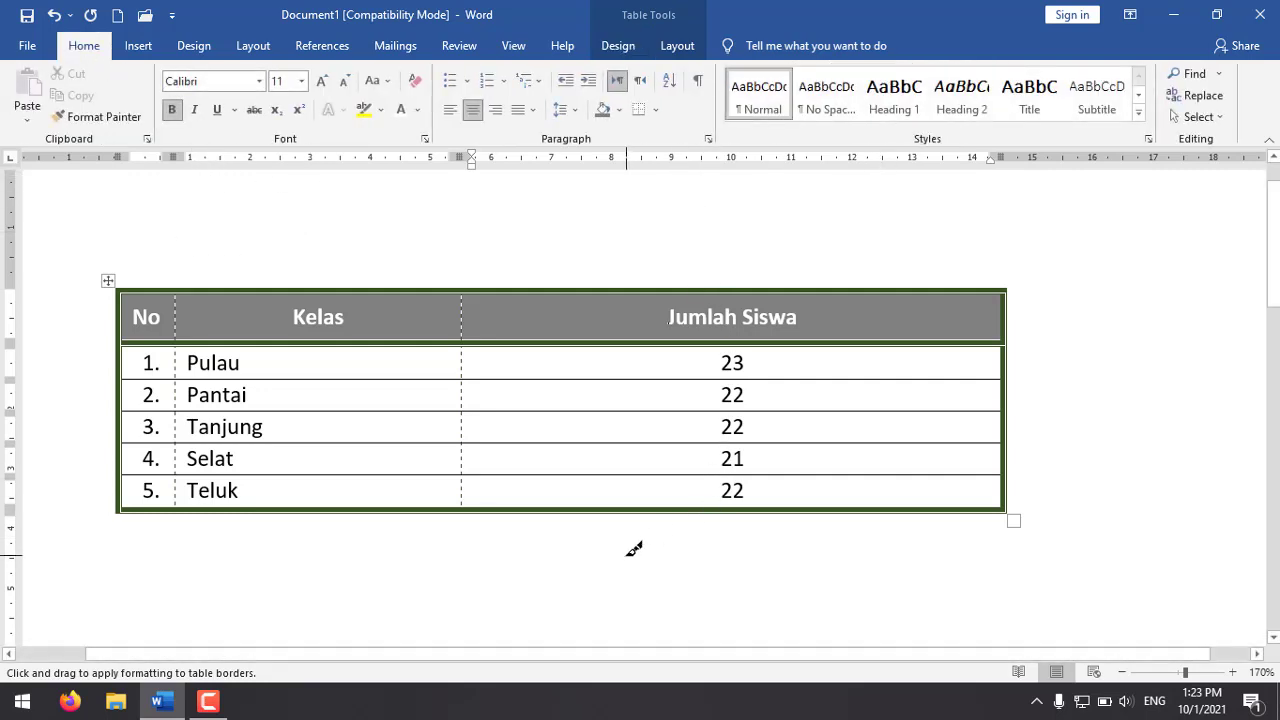
Step: Stop painting borders and apply All Borders to the whole class table
click(552, 578)
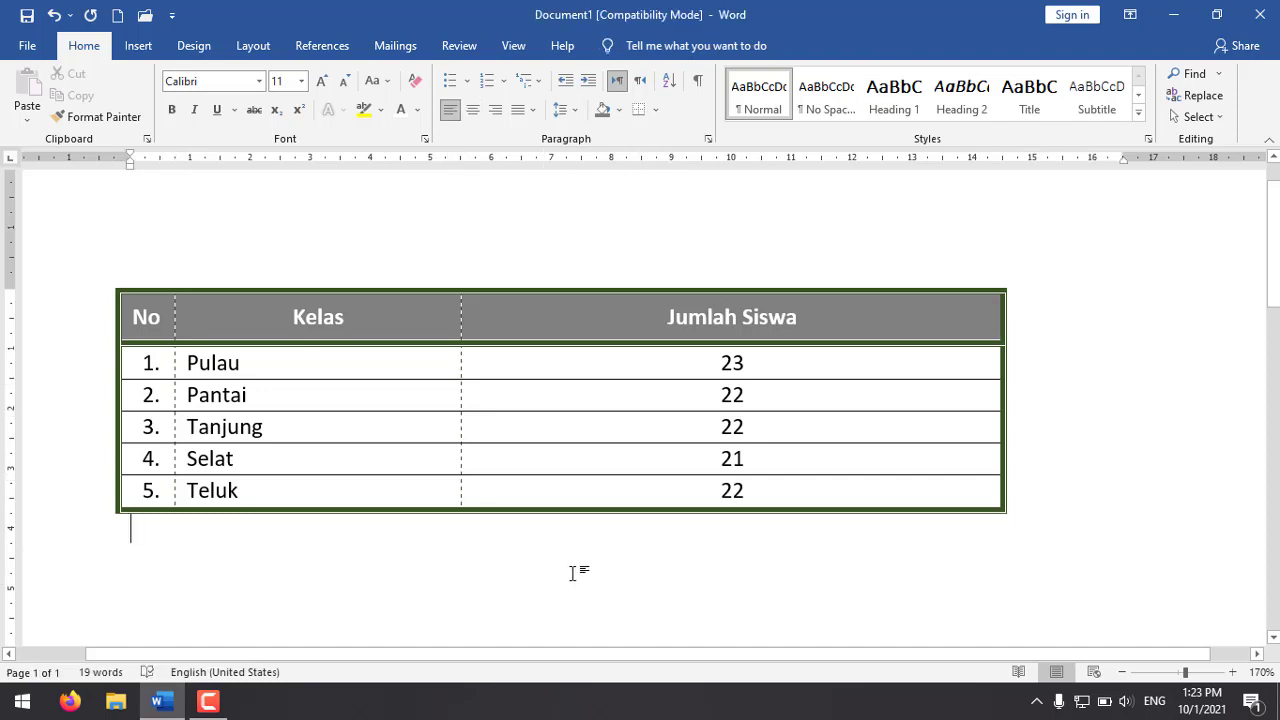
click(108, 280)
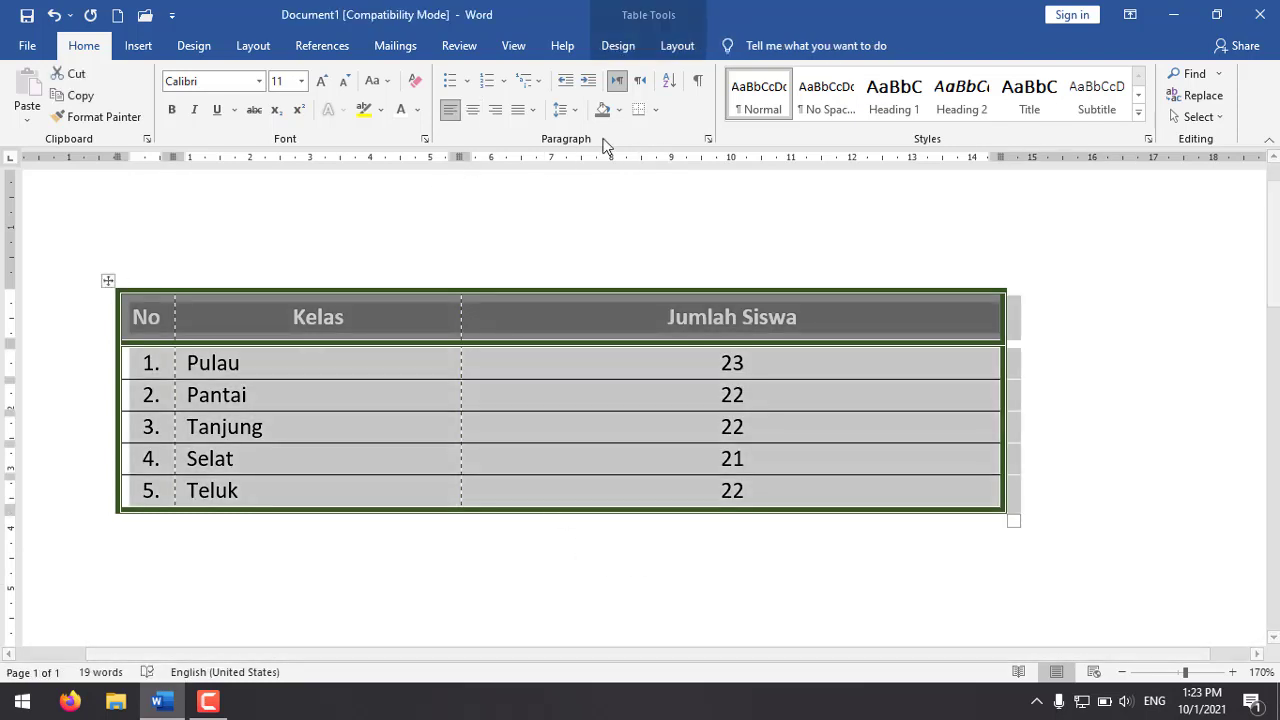
click(655, 109)
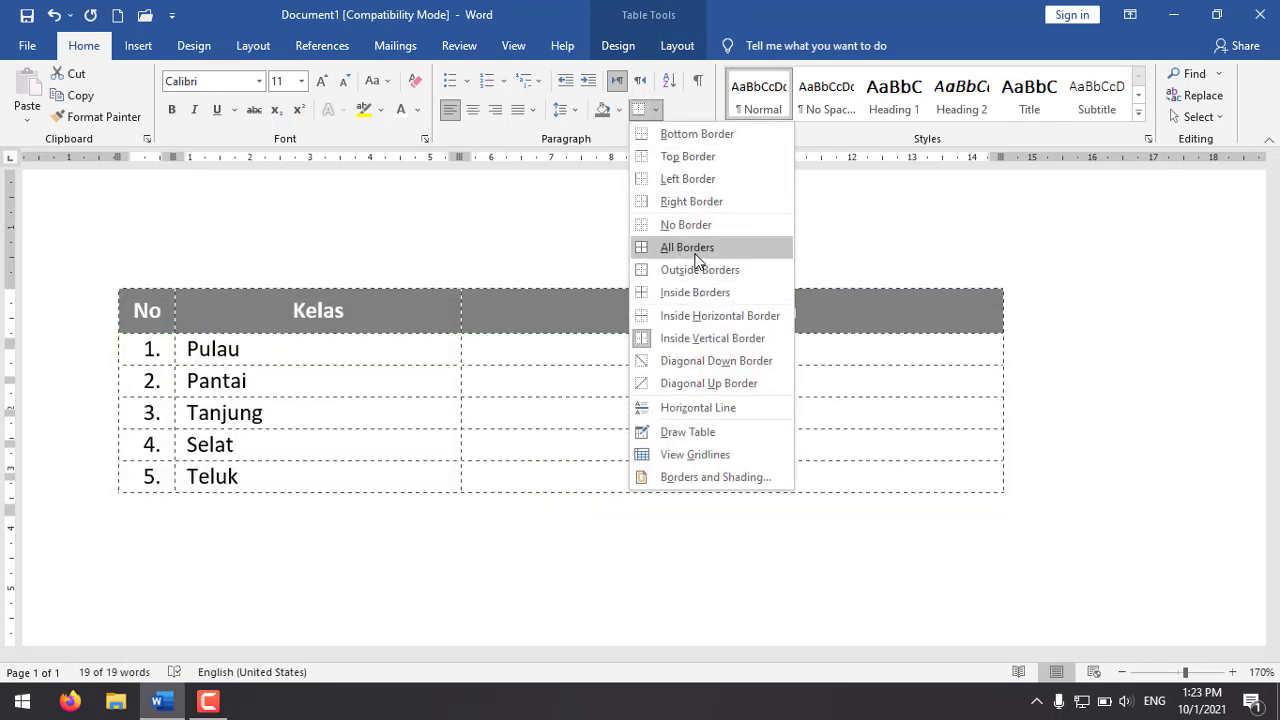
click(695, 252)
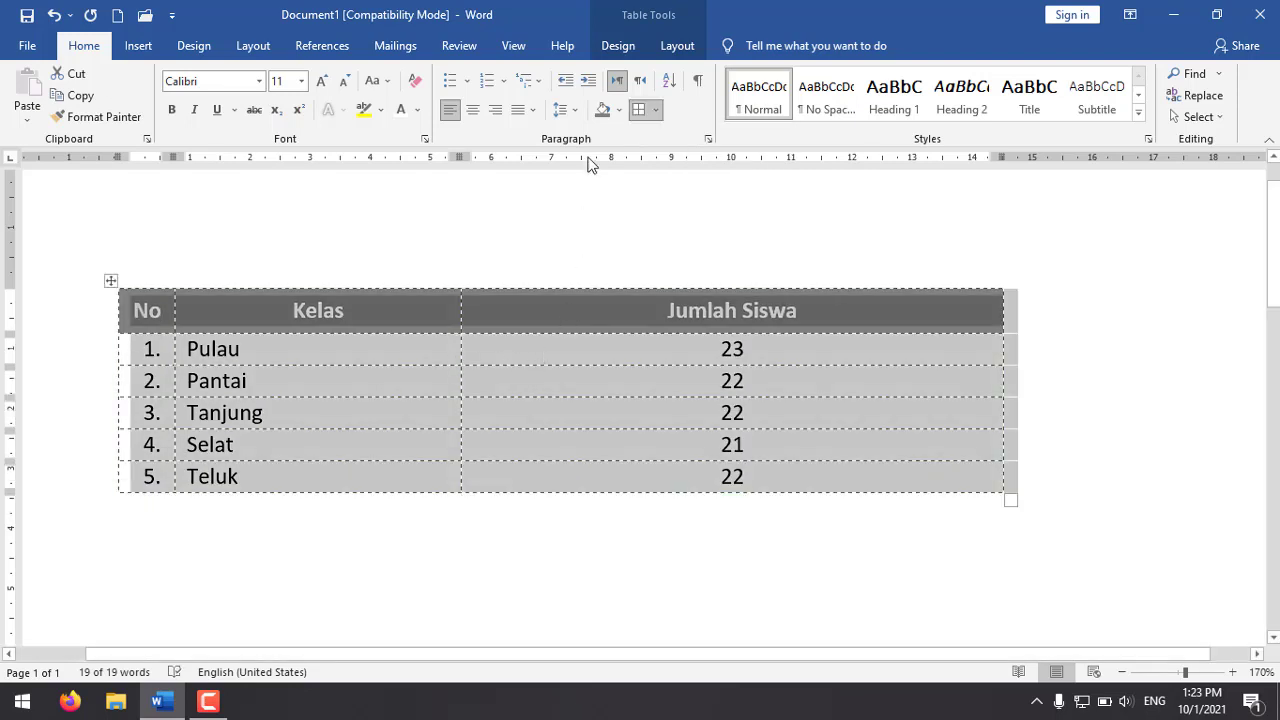
Step: Set all borders of the class table to a solid single line with Automatic colour and ¼ pt width, and deselect the table
click(655, 109)
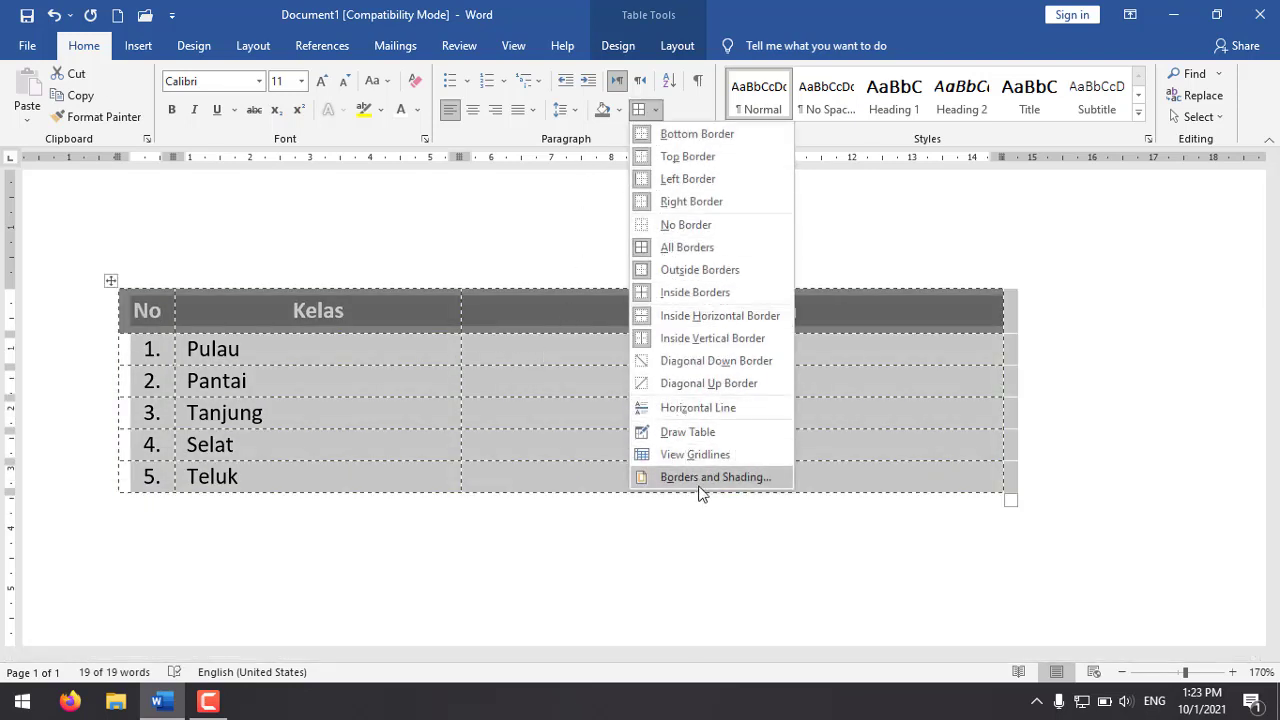
click(740, 488)
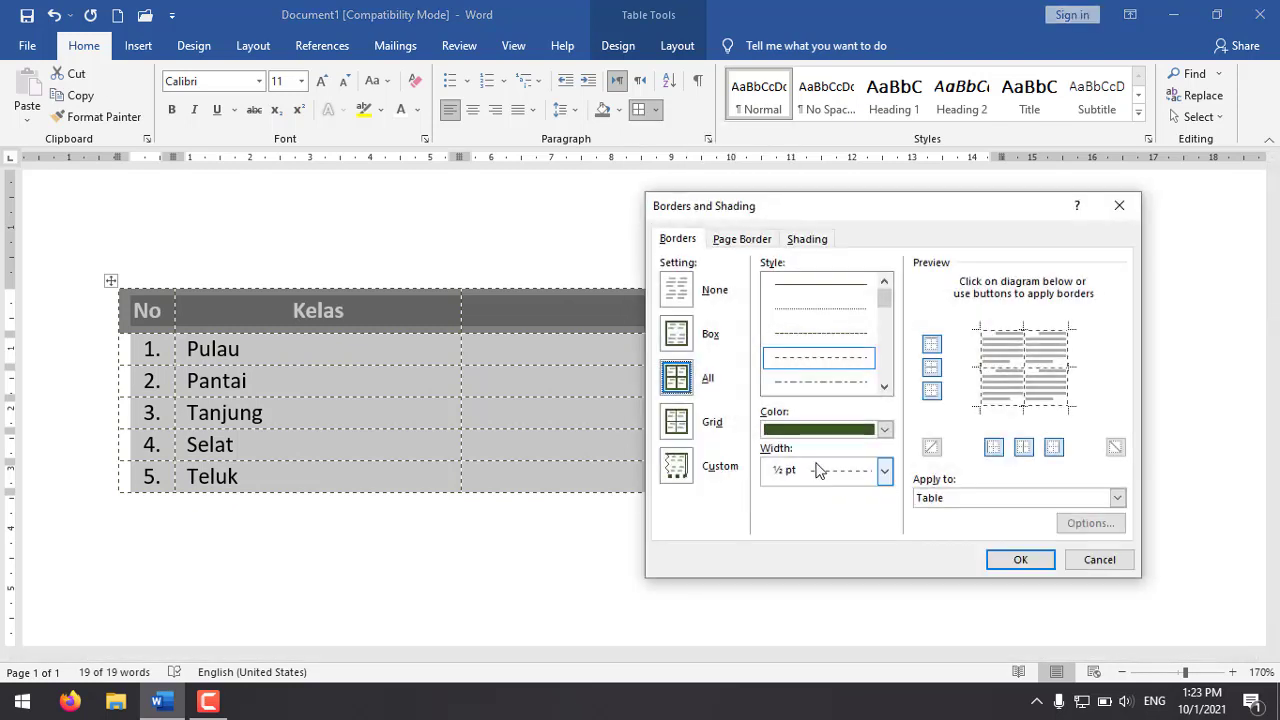
click(845, 287)
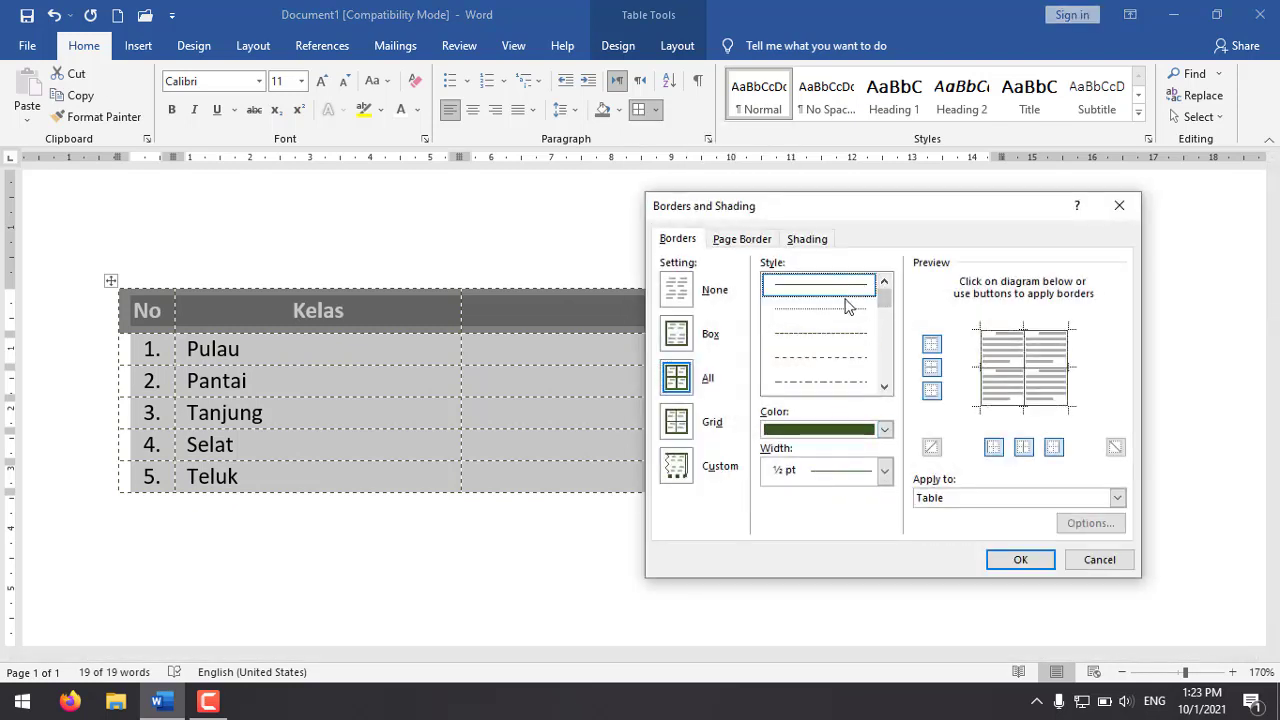
click(863, 430)
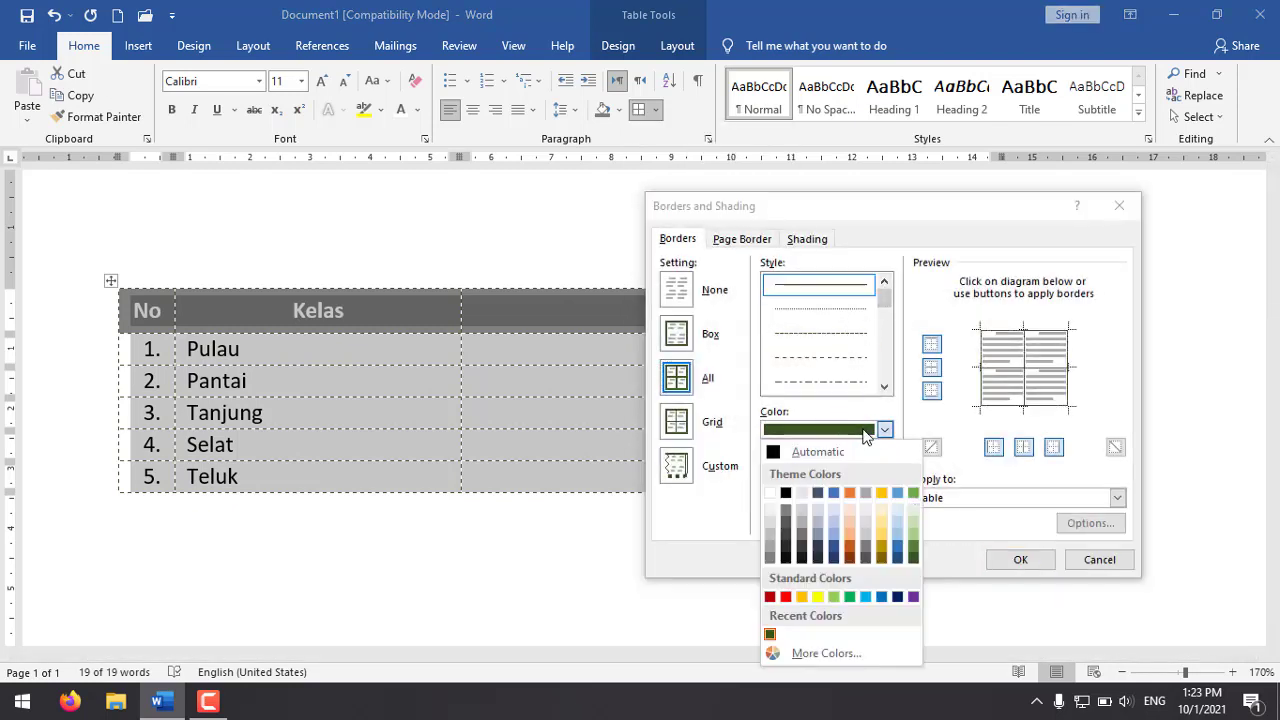
click(791, 456)
click(840, 471)
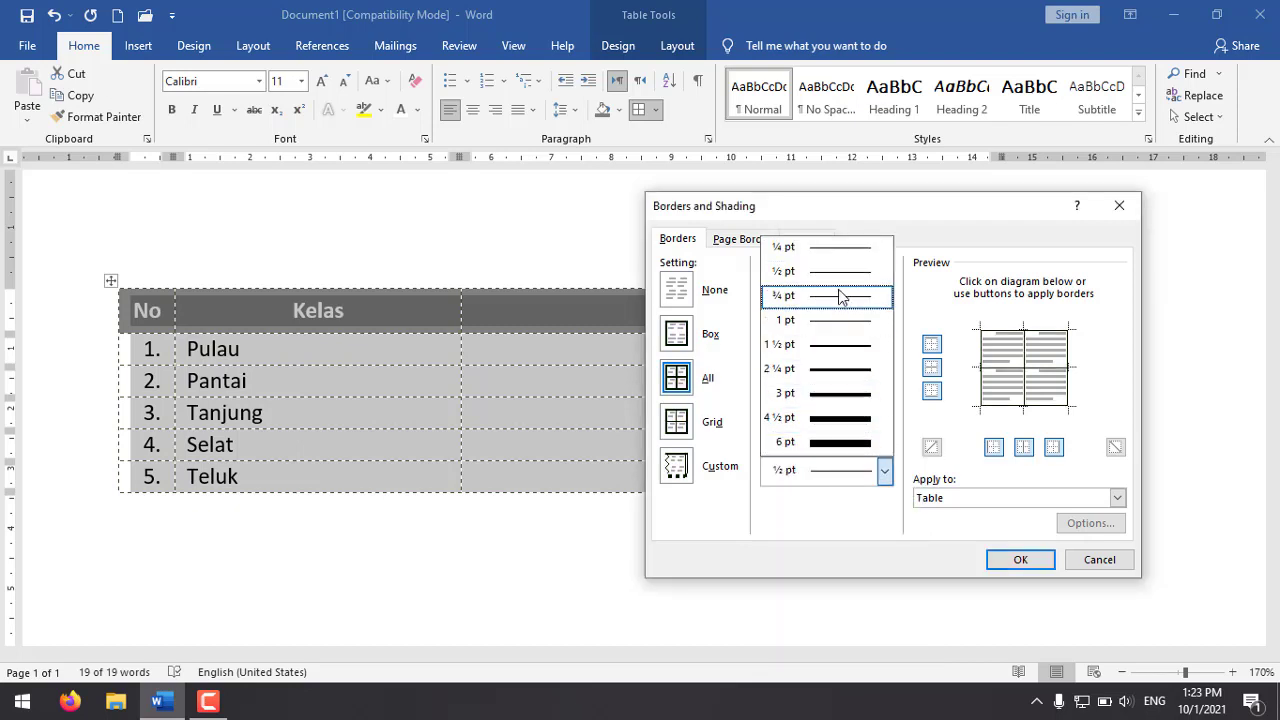
click(833, 256)
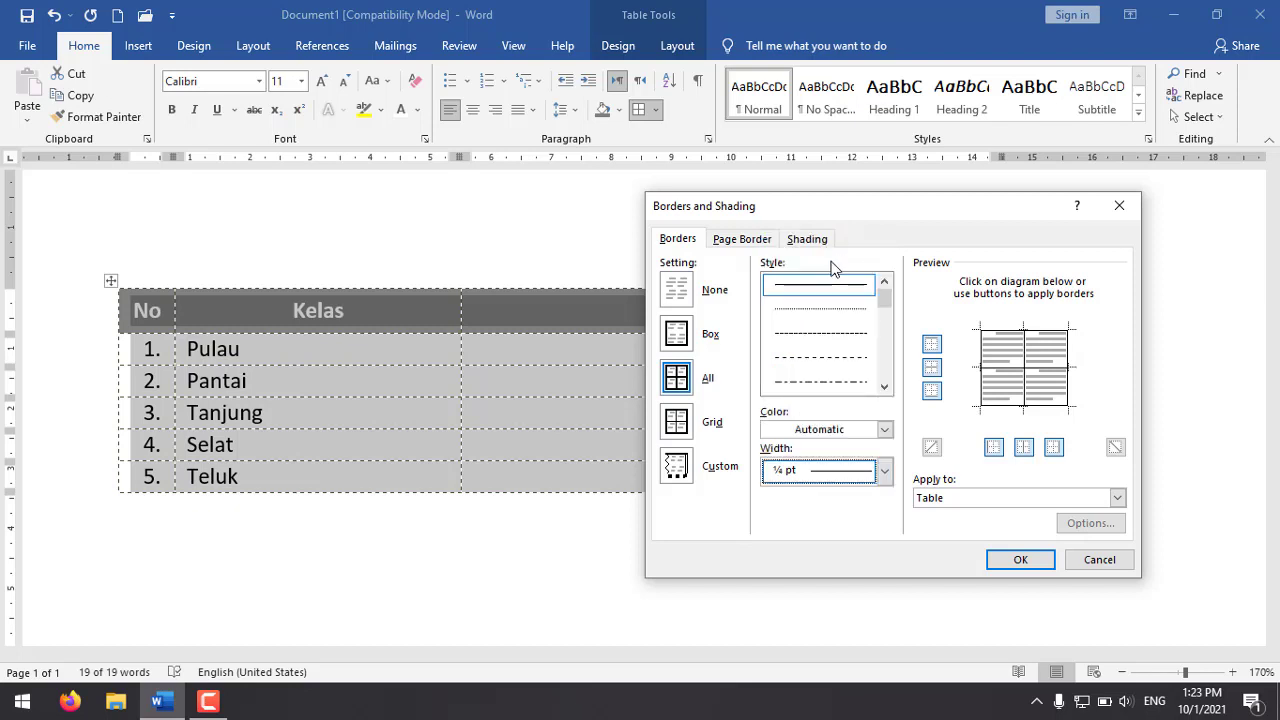
click(1015, 560)
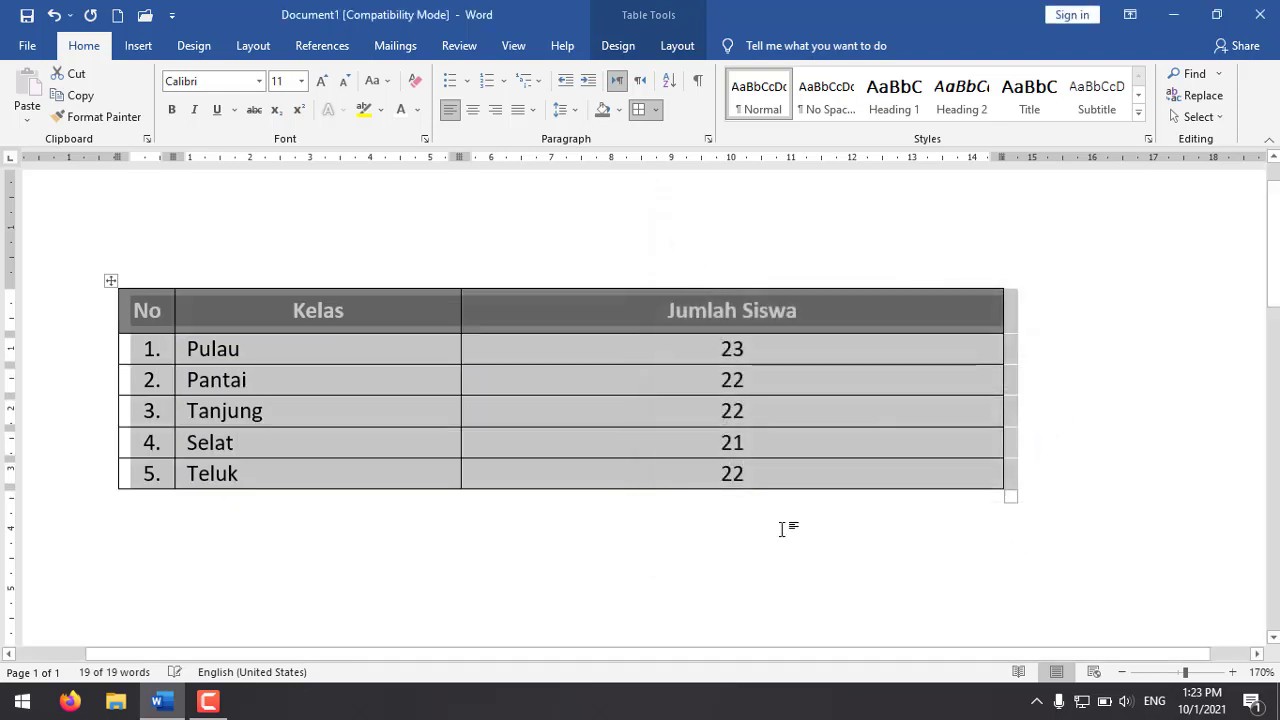
click(786, 526)
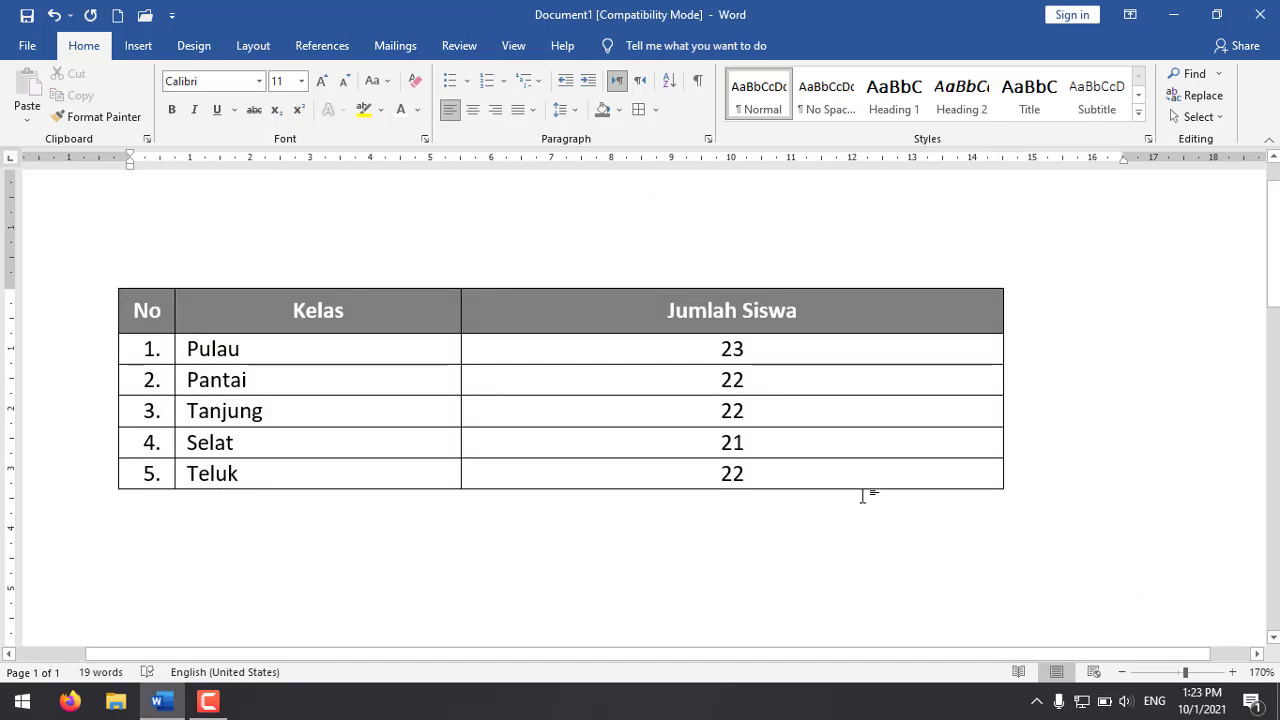